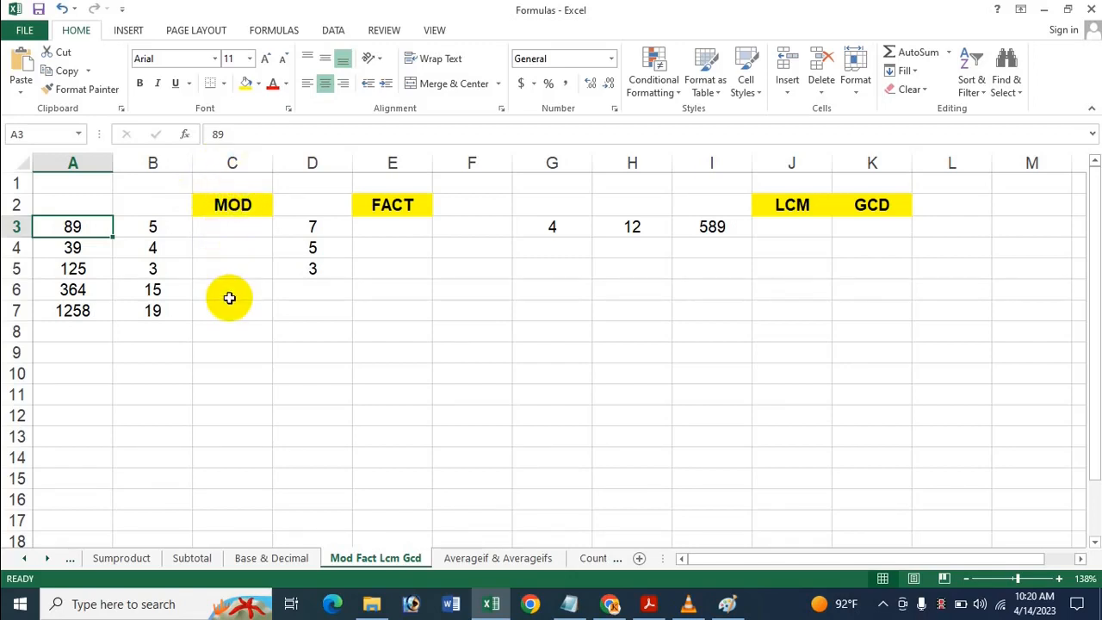
Step: Enter the formula =MOD(A3,B3) in C3 to get the remainder of A3 divided by B3
left_click(242, 227)
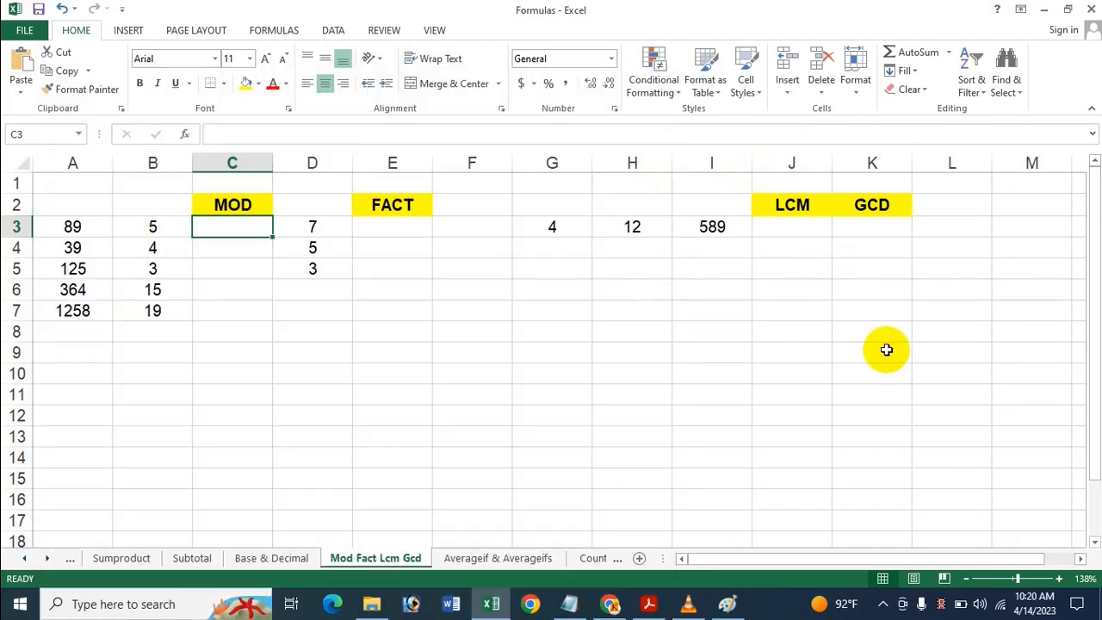
type("=Mod")
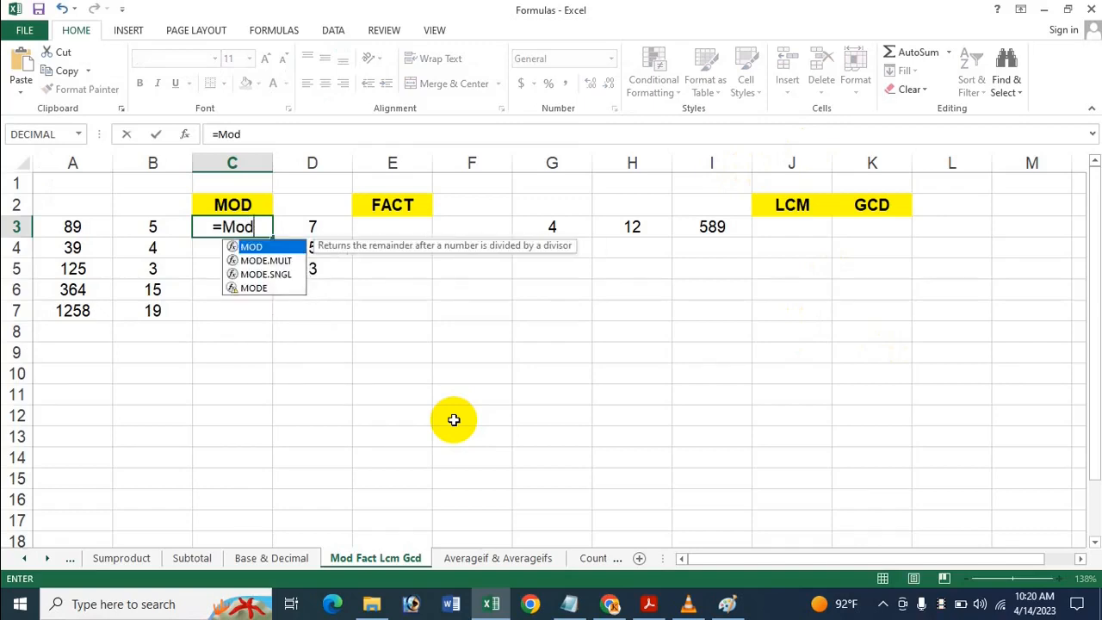
key("Tab")
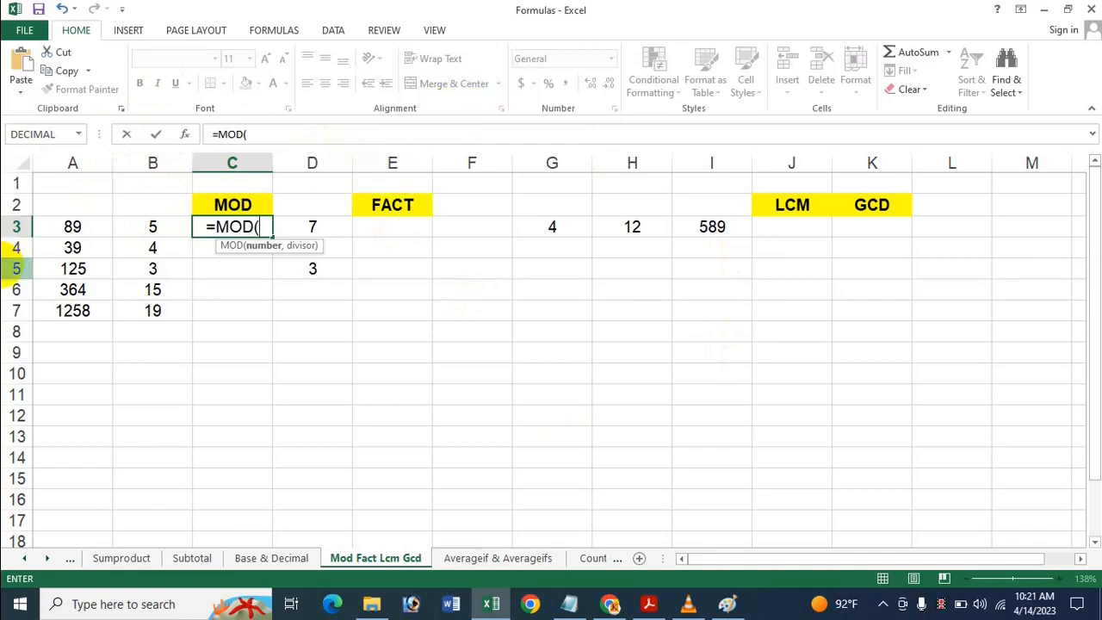
left_click(72, 226)
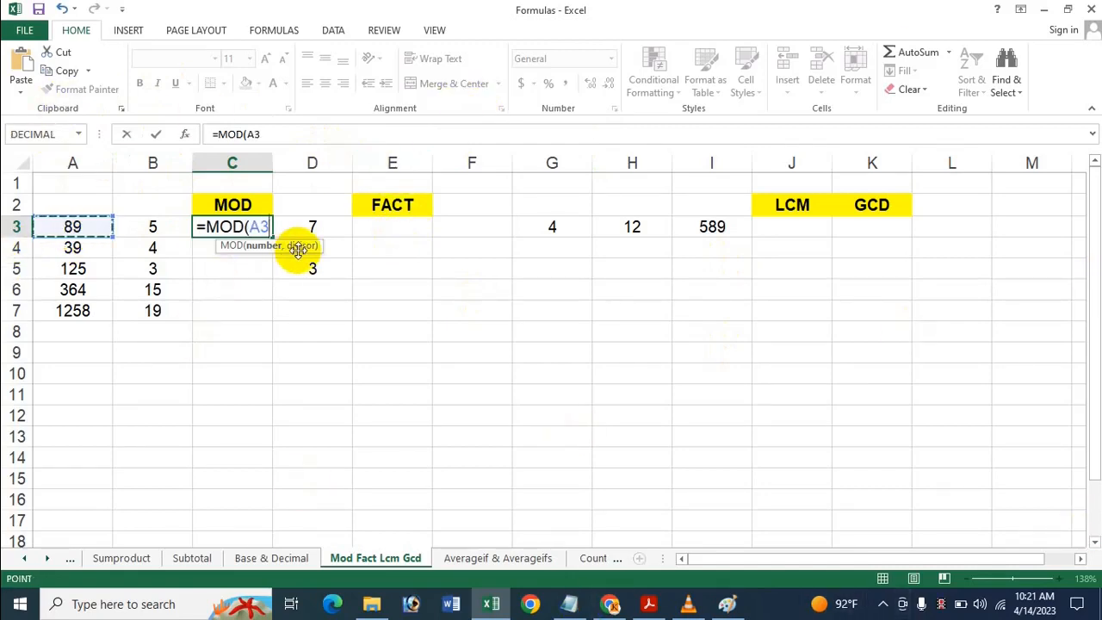
type(",")
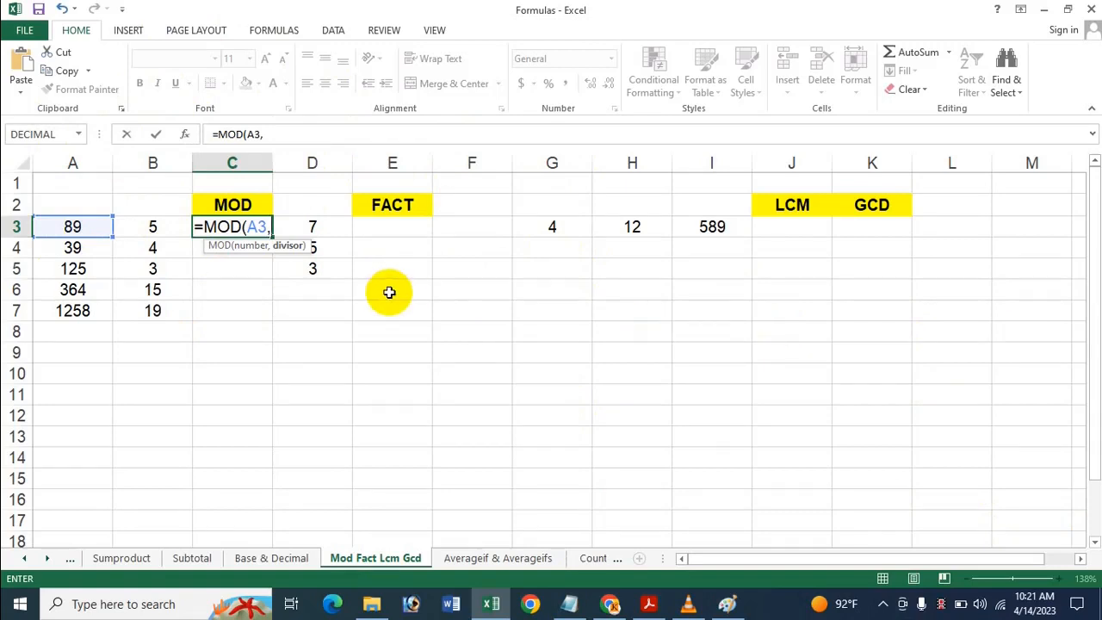
left_click(156, 227)
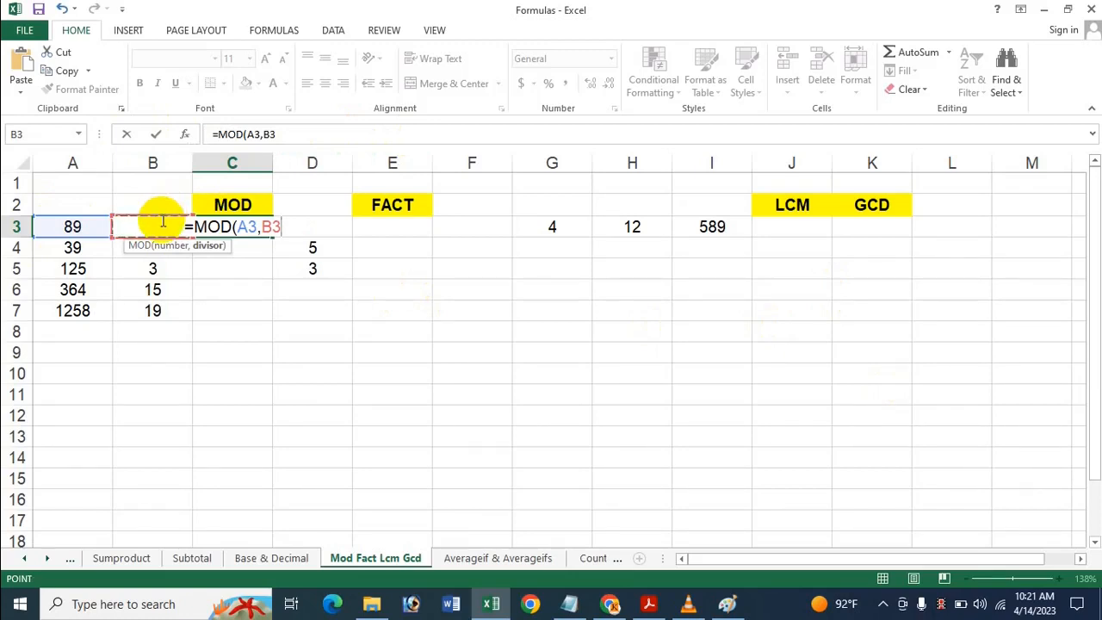
key("Return")
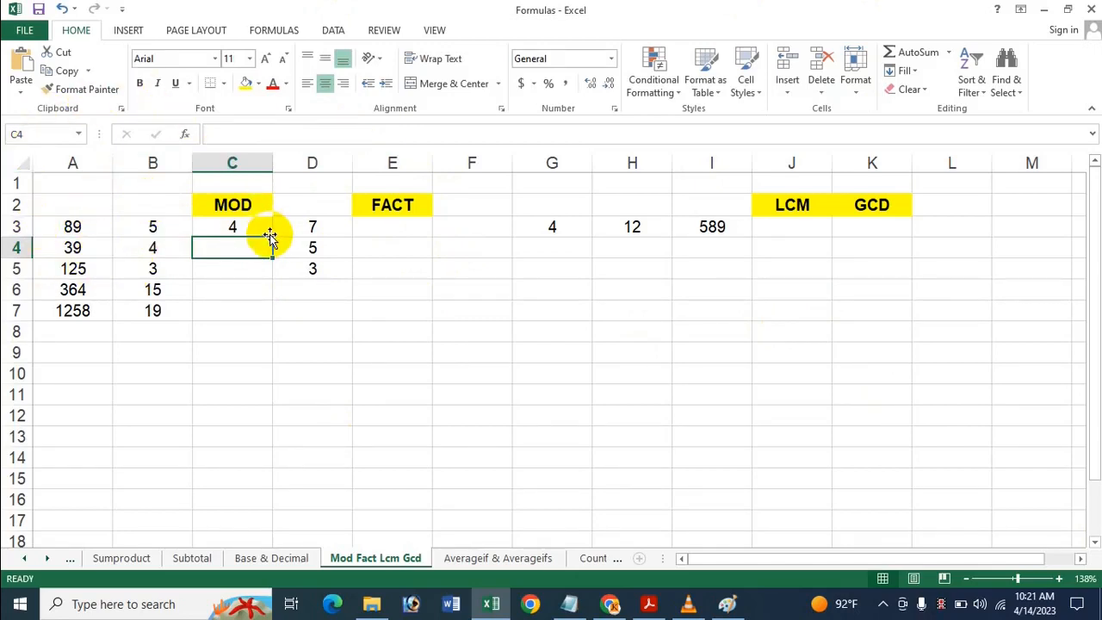
Step: Fill the MOD formula from C3 down through C7
left_click(238, 221)
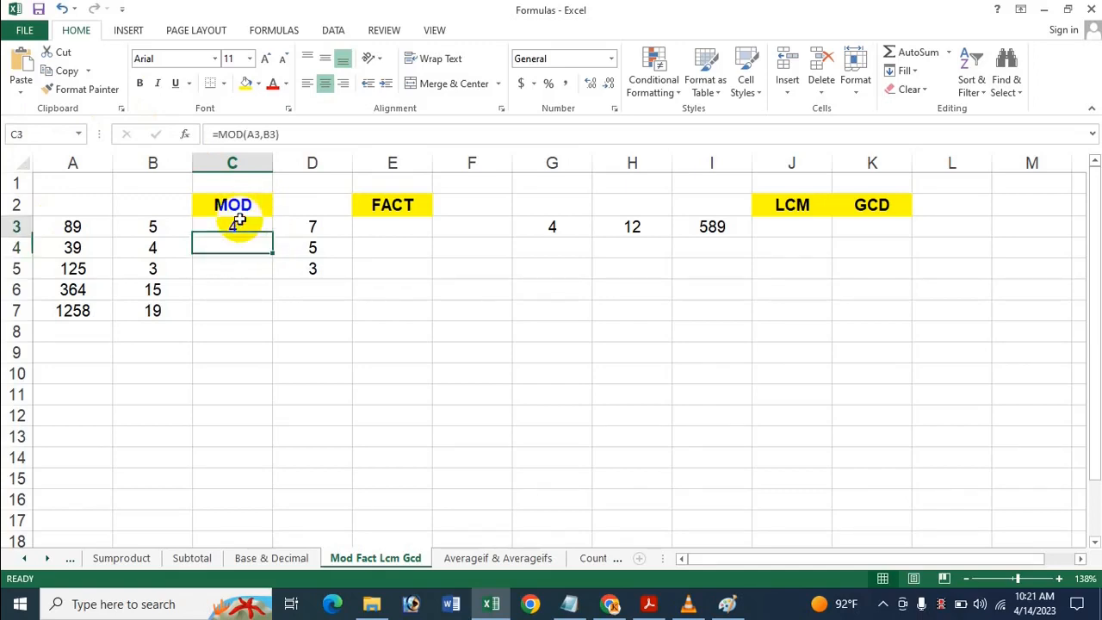
left_click_drag(274, 239, 270, 317)
left_click(240, 269)
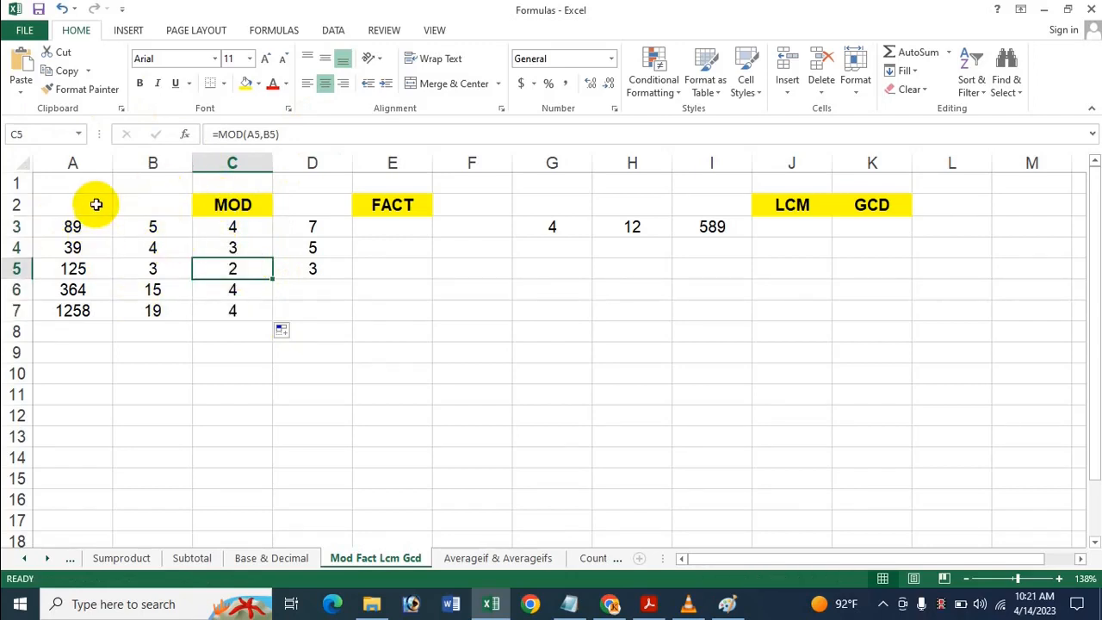
Step: Change the divisor in B3 to 65
left_click(160, 227)
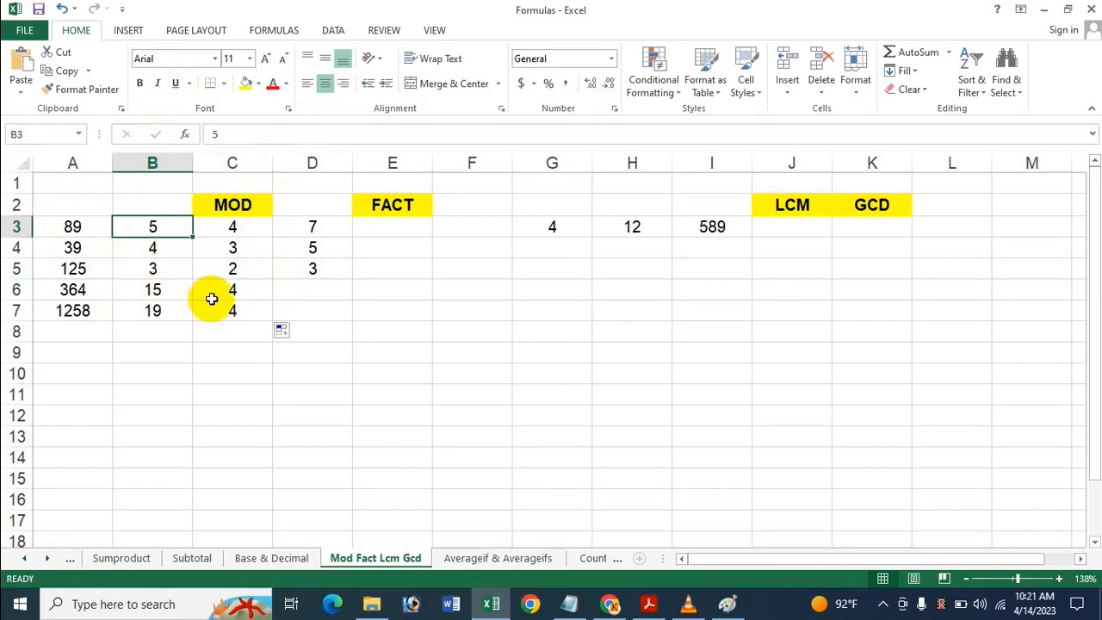
type("6")
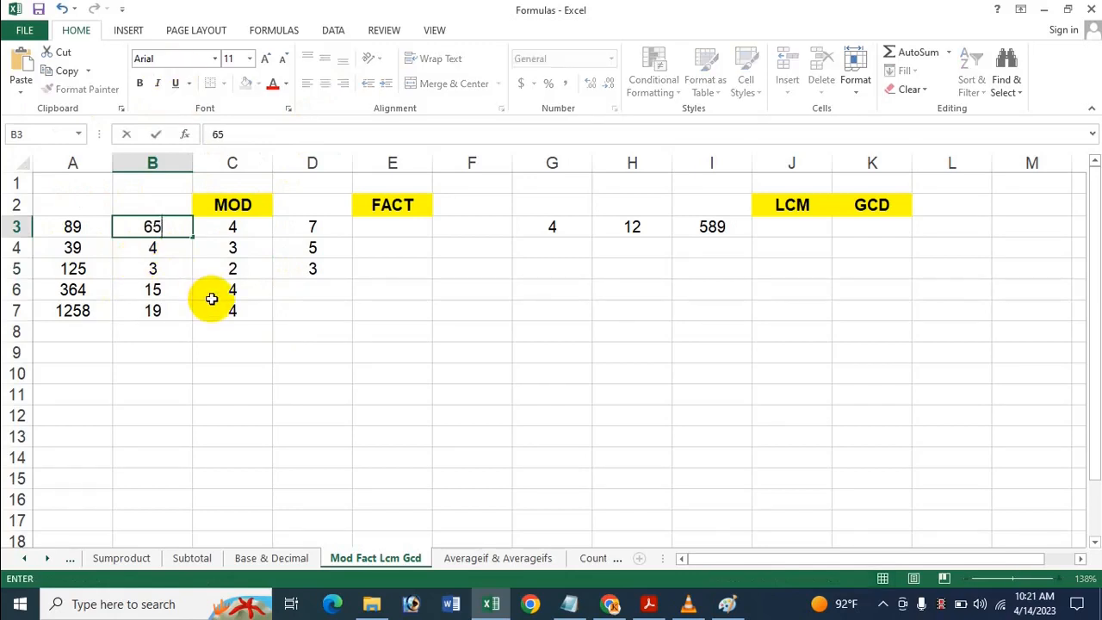
key("Return")
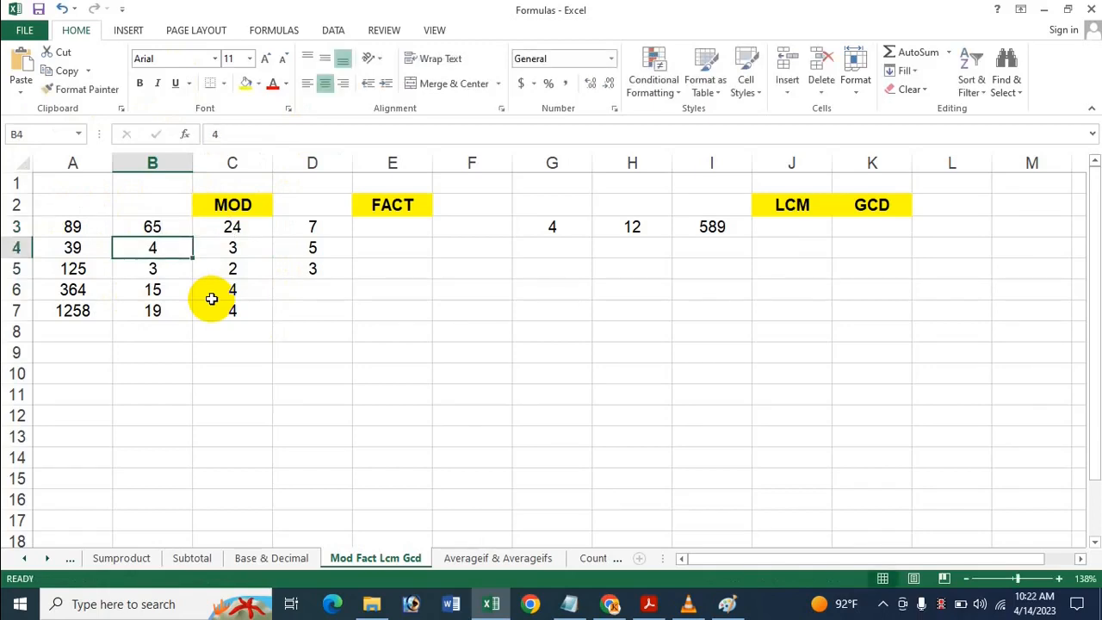
Step: Change the number in A3 to 5
key("Left")
key("Up")
type("5")
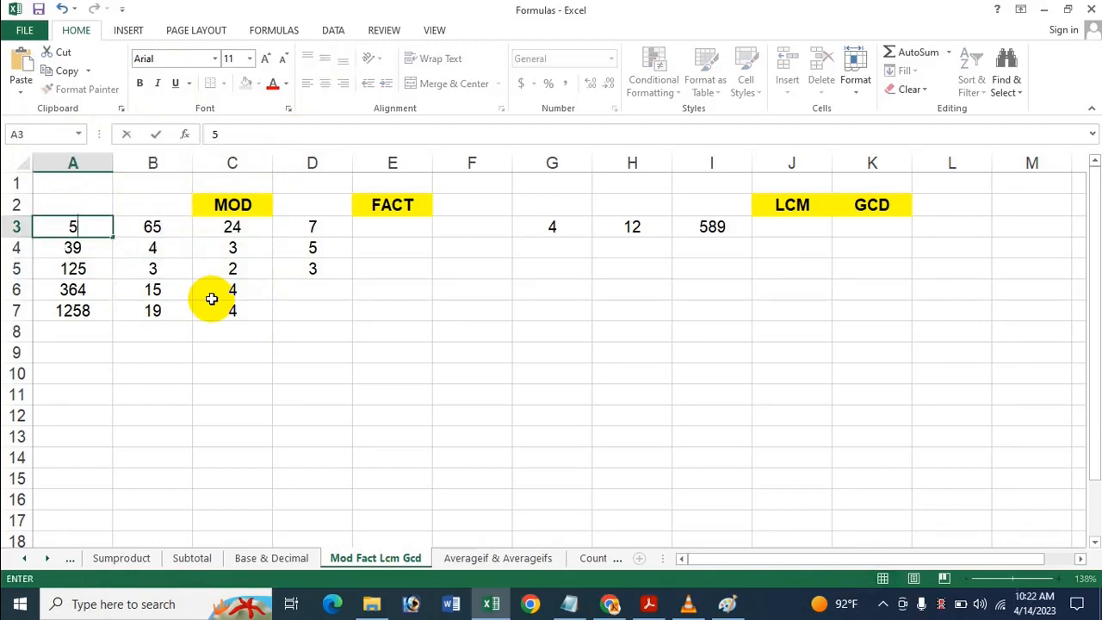
key("Return")
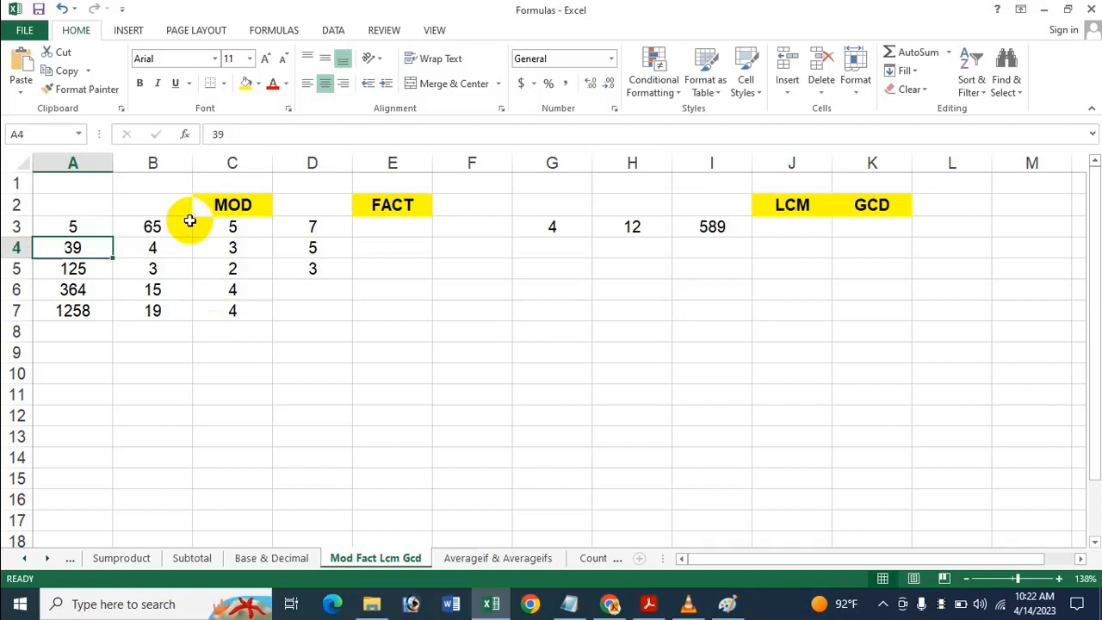
Step: Change the number in A3 to 66
left_click(76, 224)
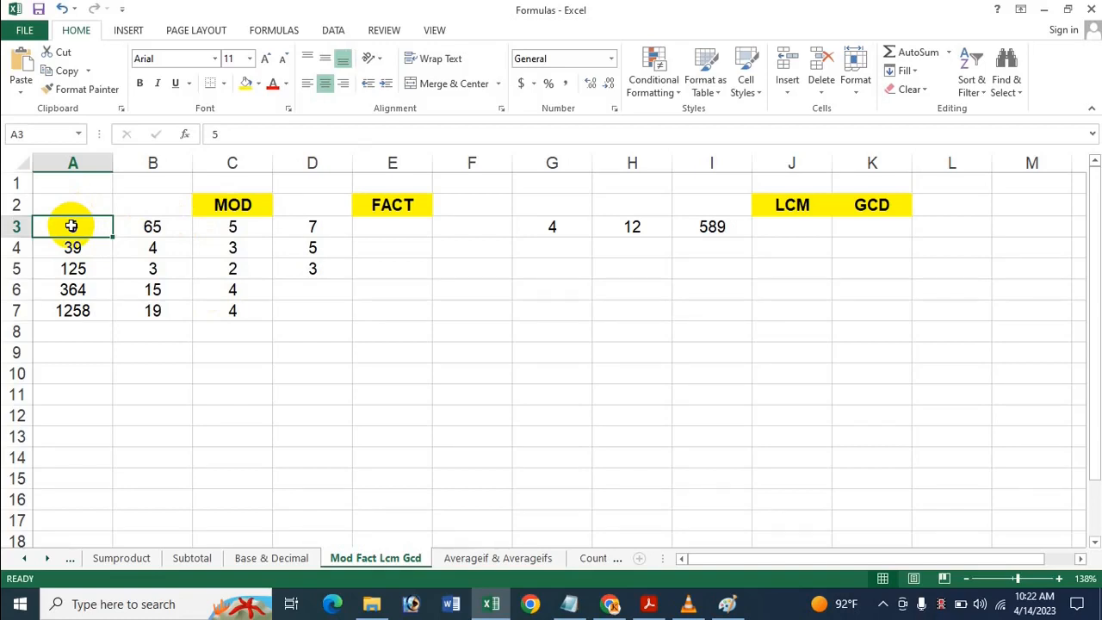
type("66")
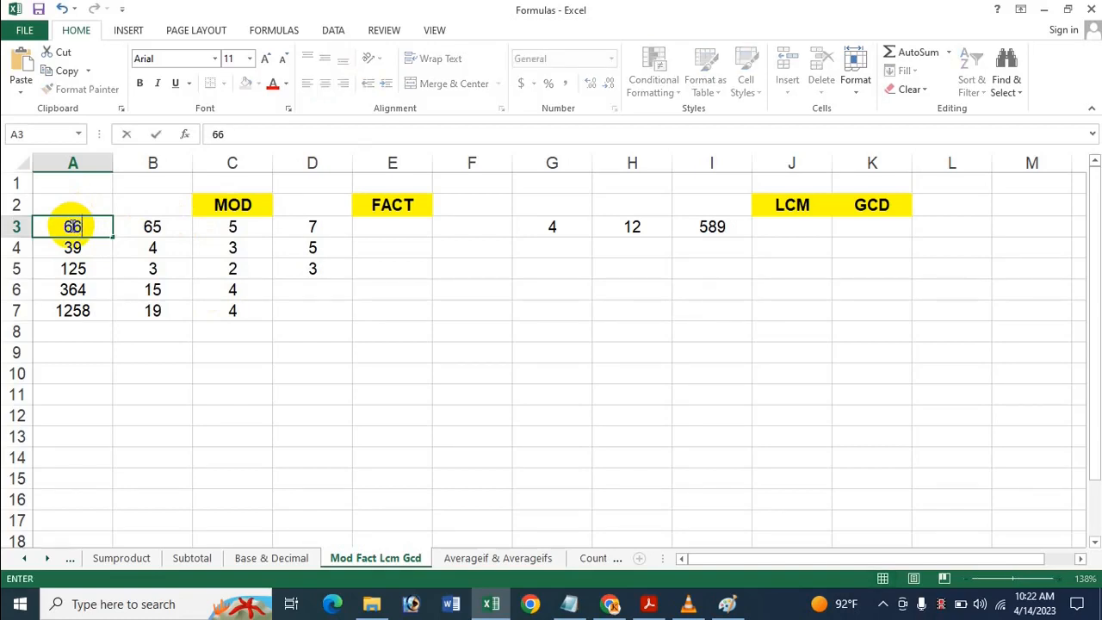
key("Return")
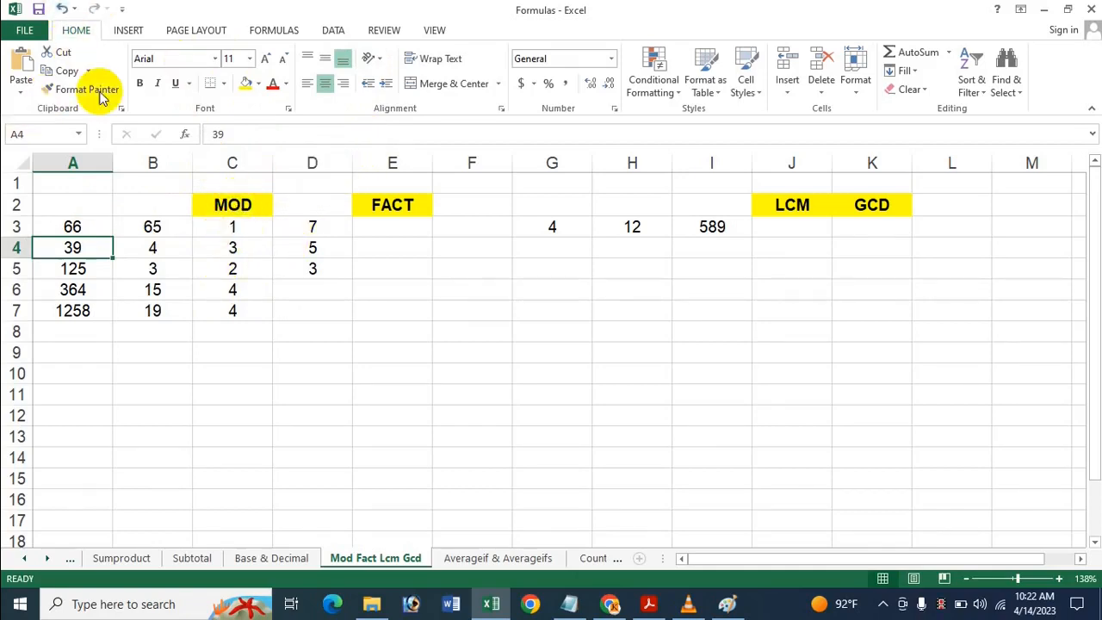
Step: Clear the contents of C3:C11 under the MOD heading
left_click_drag(252, 230, 271, 402)
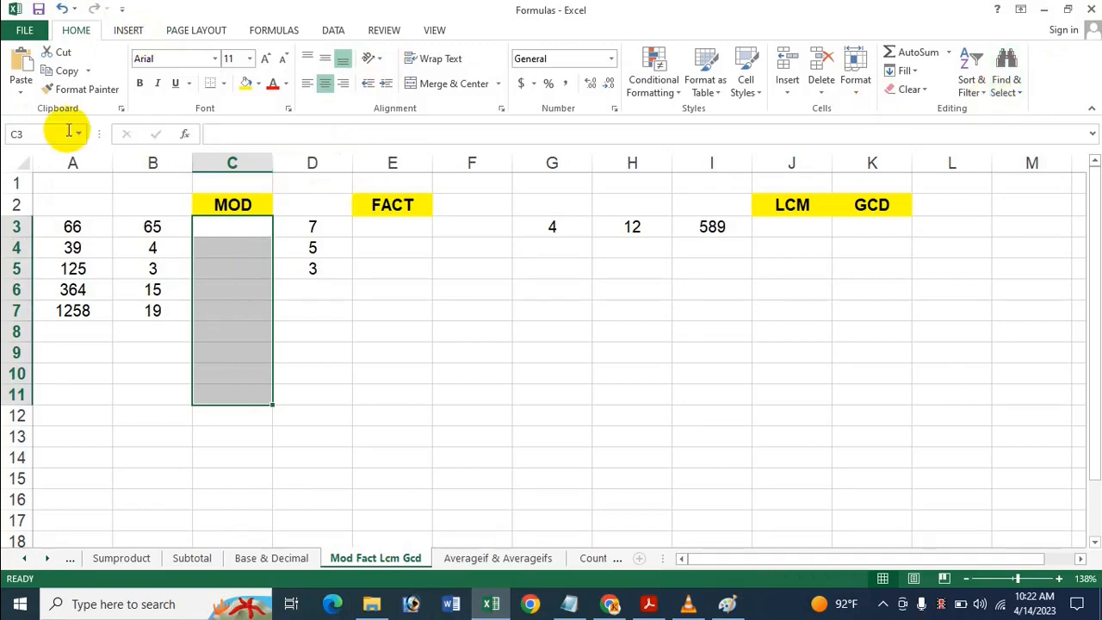
Step: Insert the MOD function from the math and trigonometry library into C3, with Number 6 and Divisor 2
left_click(238, 224)
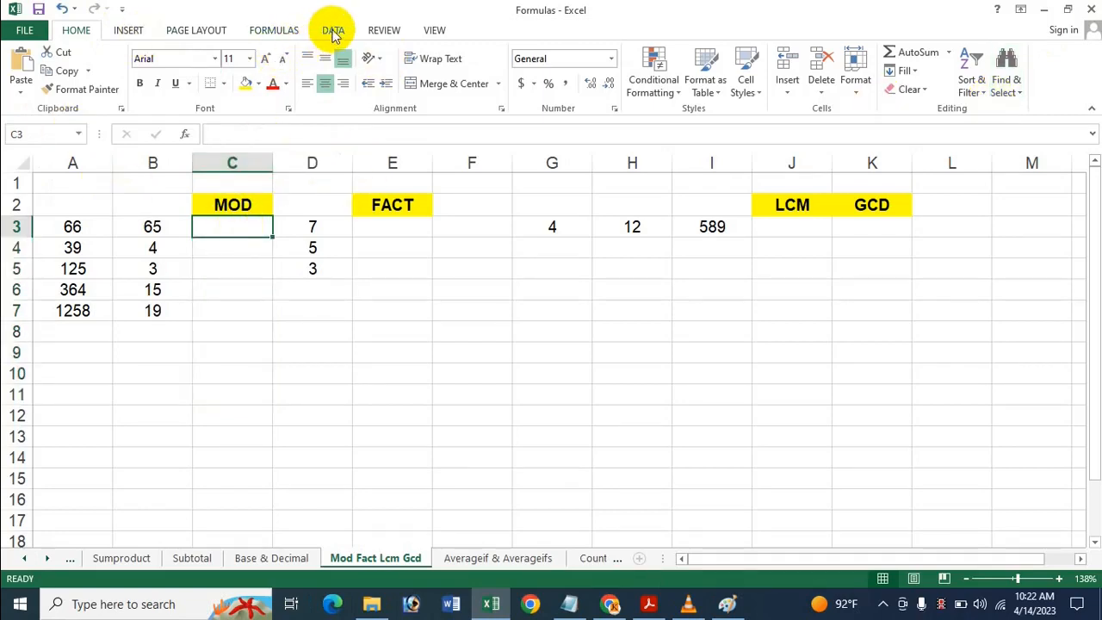
left_click(289, 33)
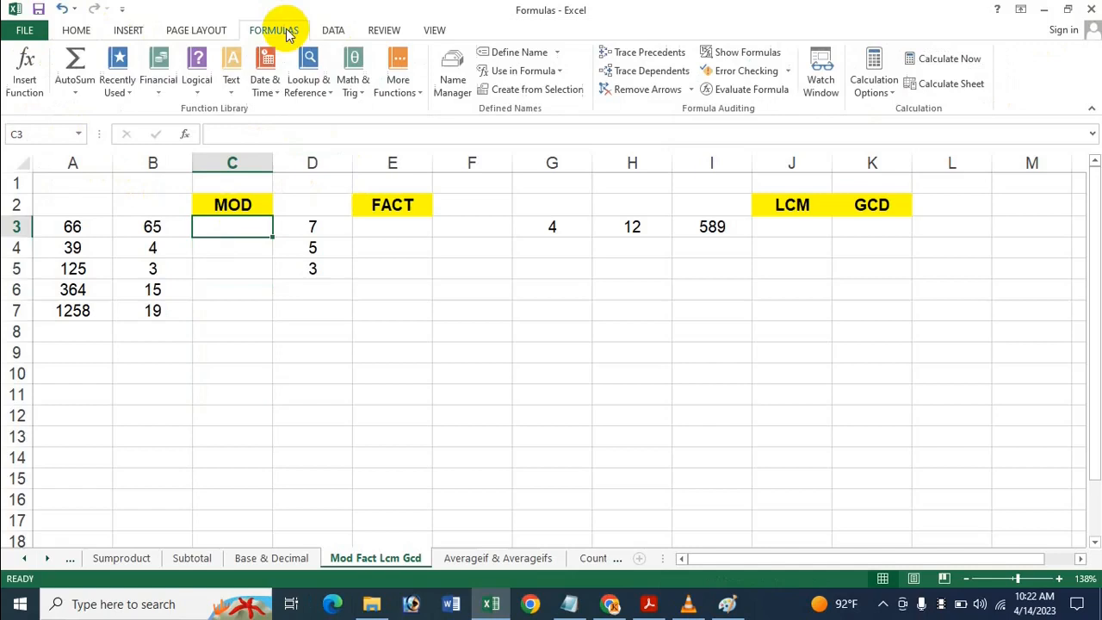
left_click(361, 57)
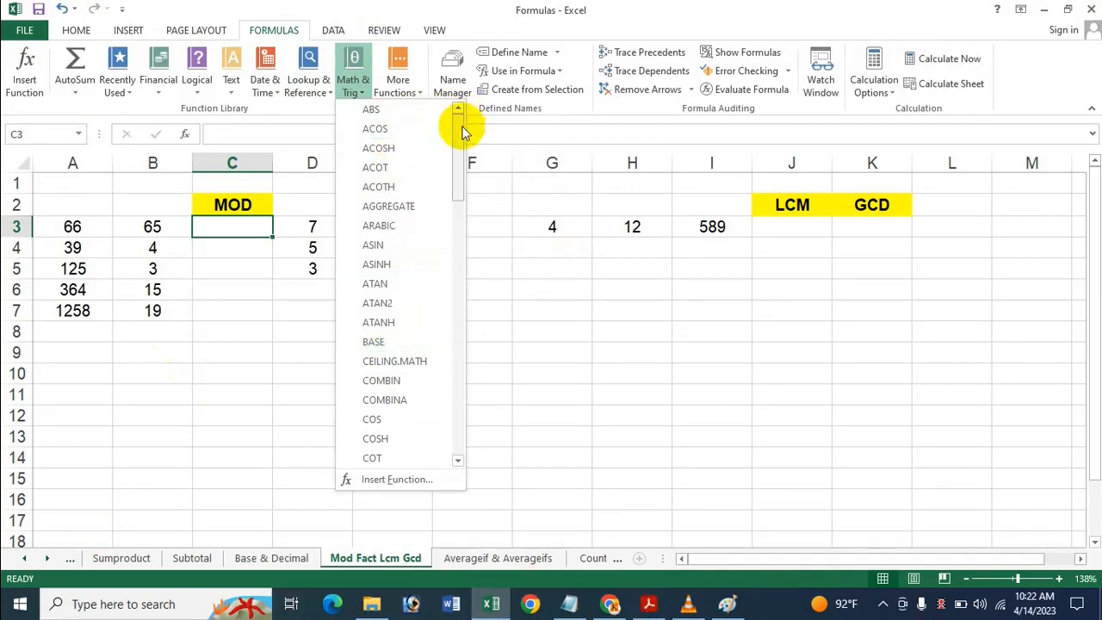
left_click_drag(460, 129, 472, 292)
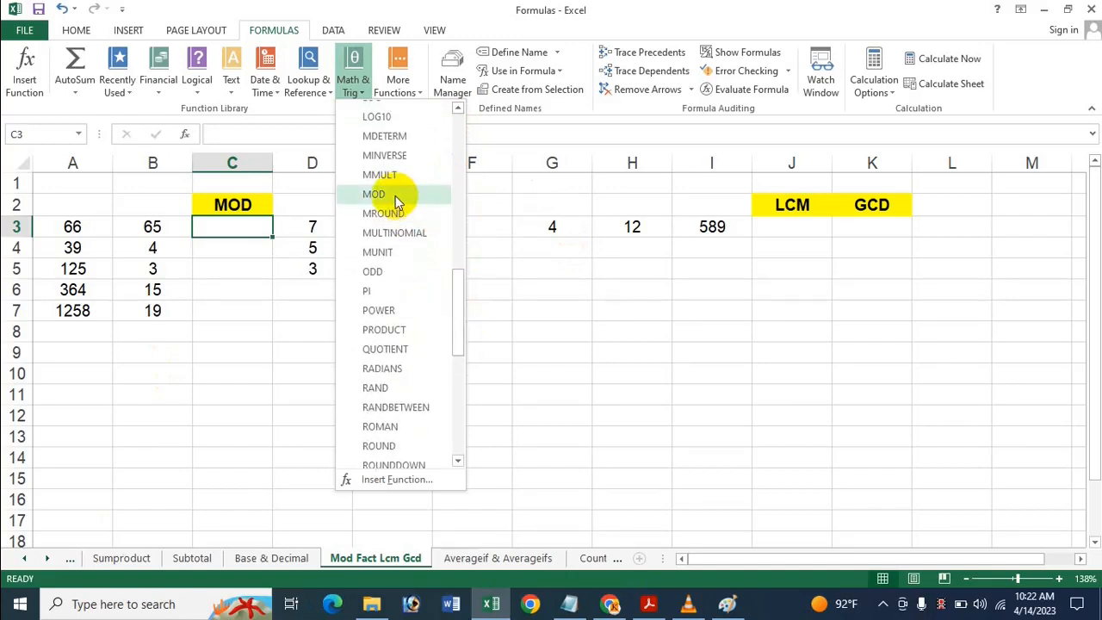
left_click(395, 195)
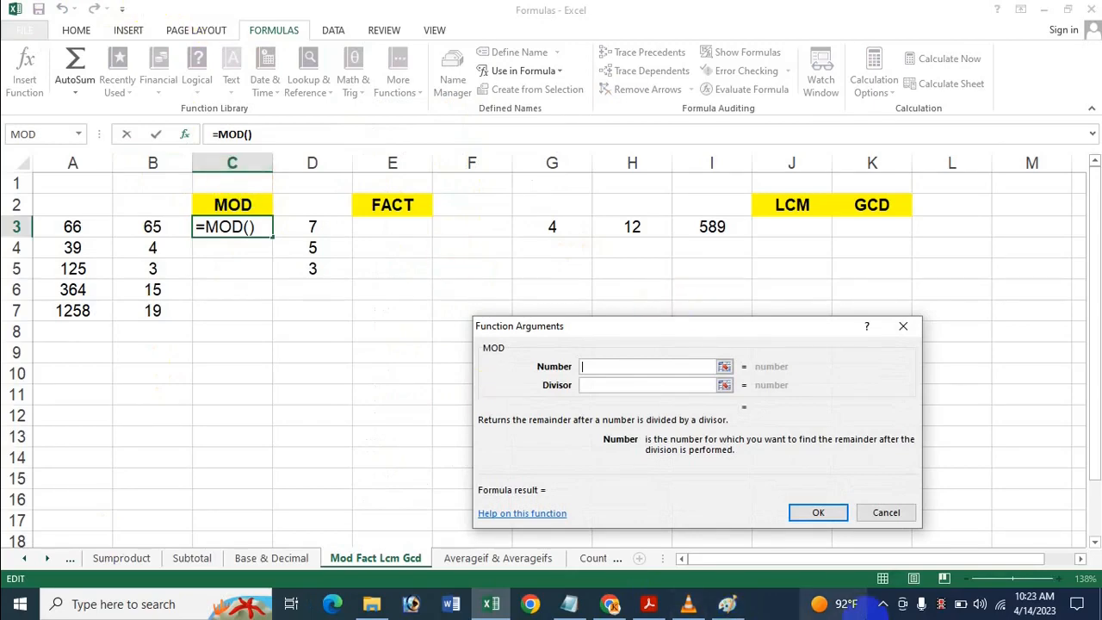
mouse_move(861, 603)
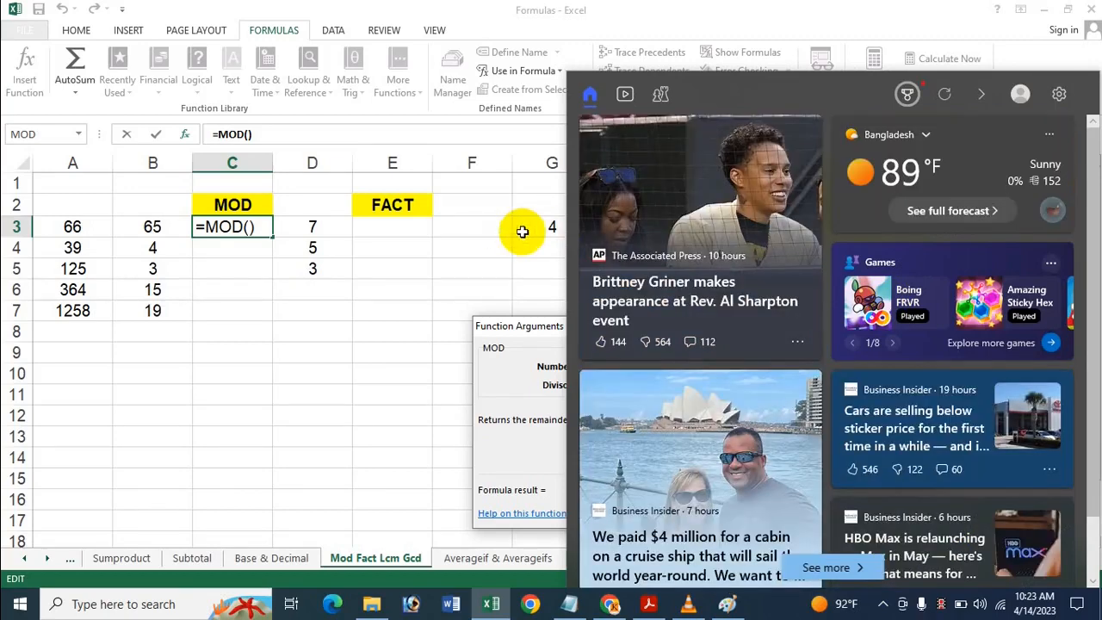
left_click(508, 332)
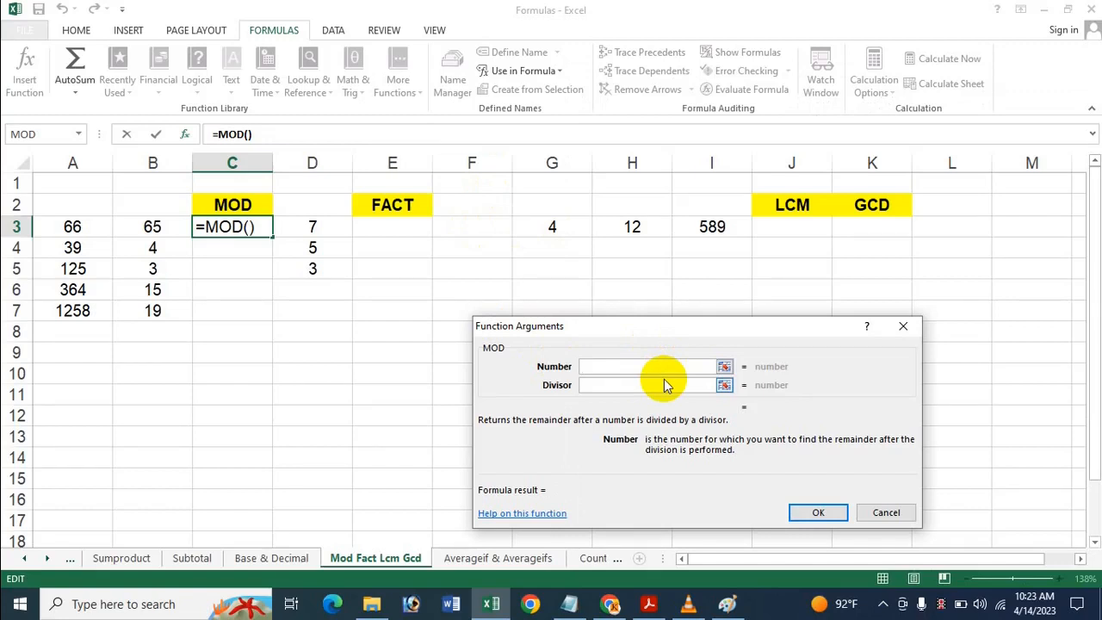
type("6")
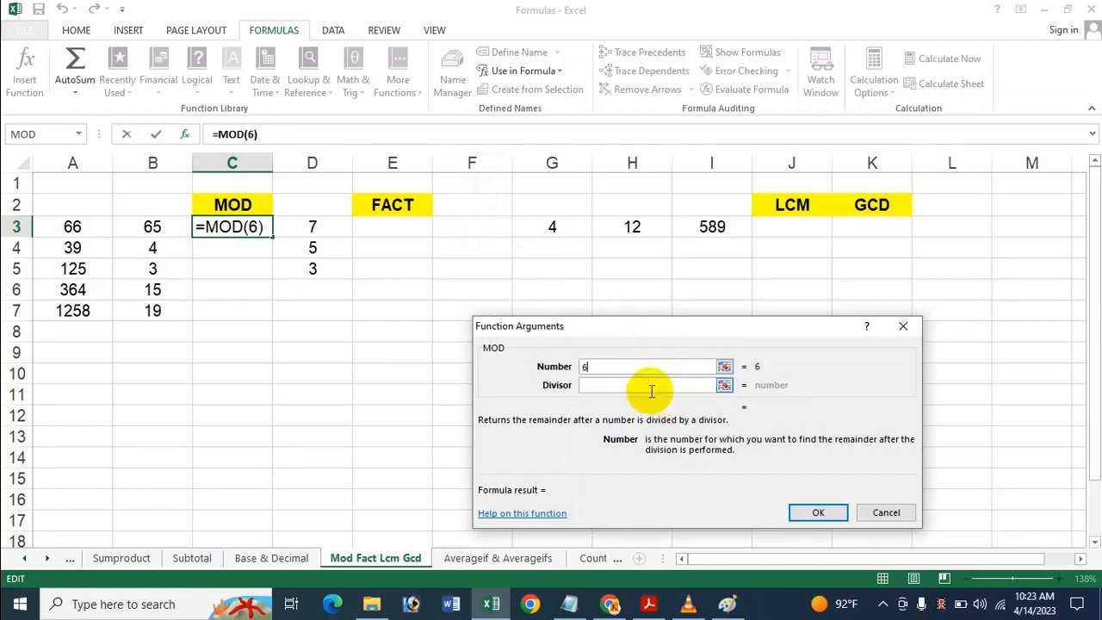
left_click(652, 389)
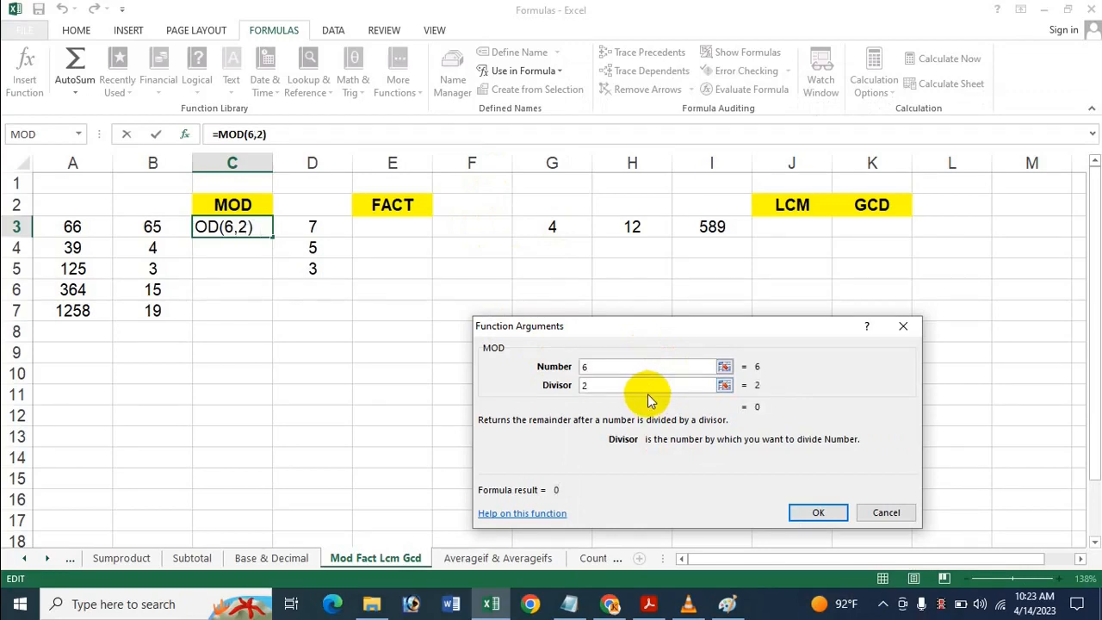
key("Return")
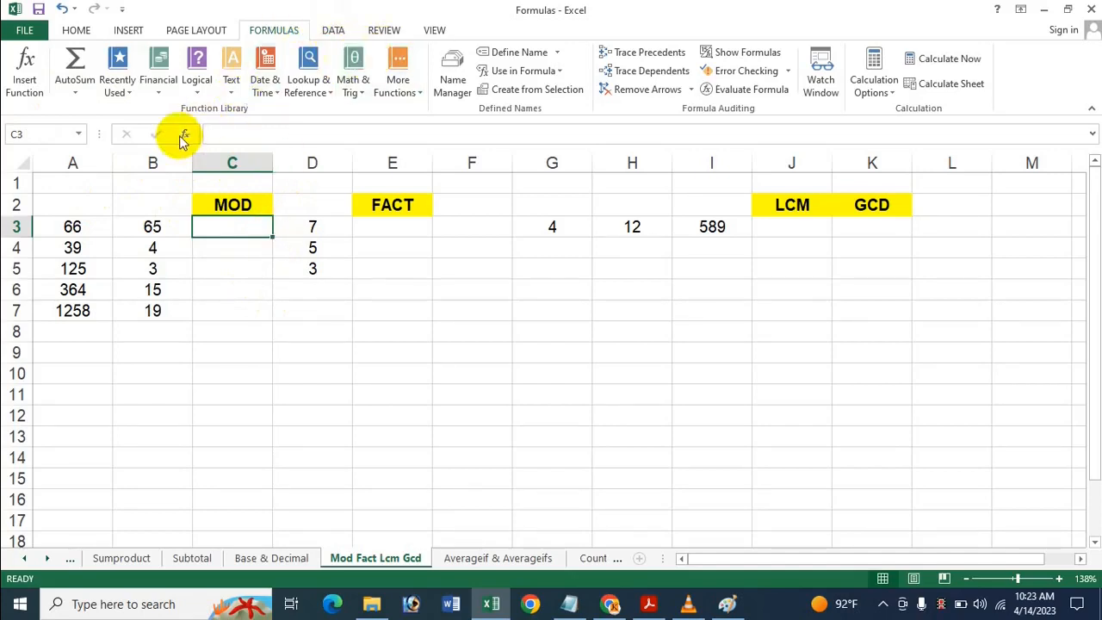
Step: Insert the MOD function from the math and trigonometry library into C3, with A3 as Number and B3 as Divisor
left_click(360, 69)
left_click_drag(457, 167, 431, 443)
left_click_drag(457, 408, 450, 307)
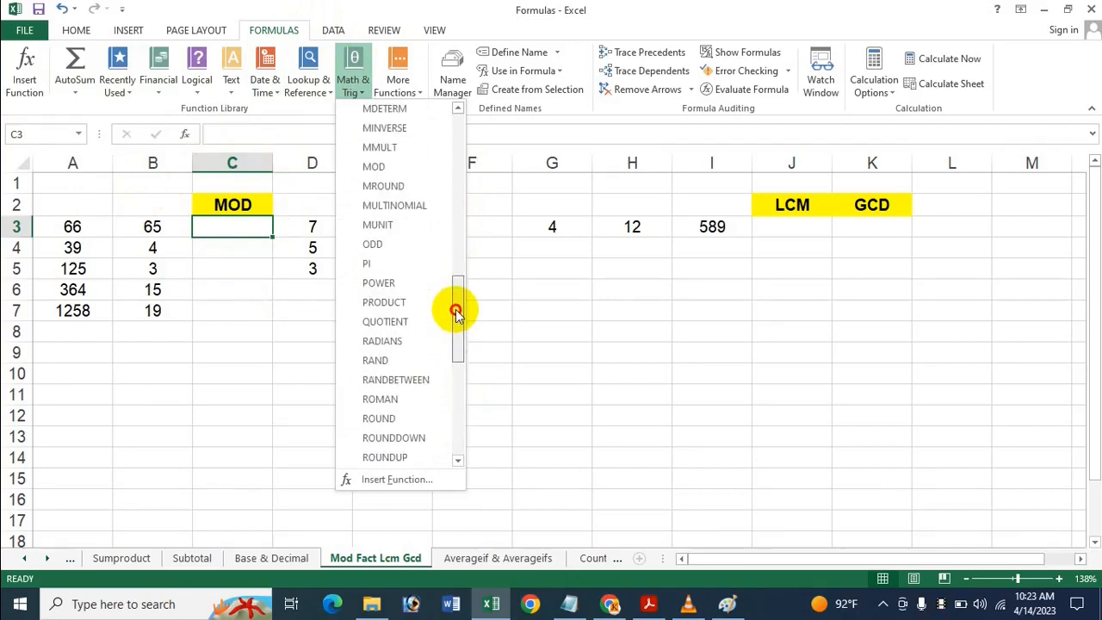
left_click(362, 167)
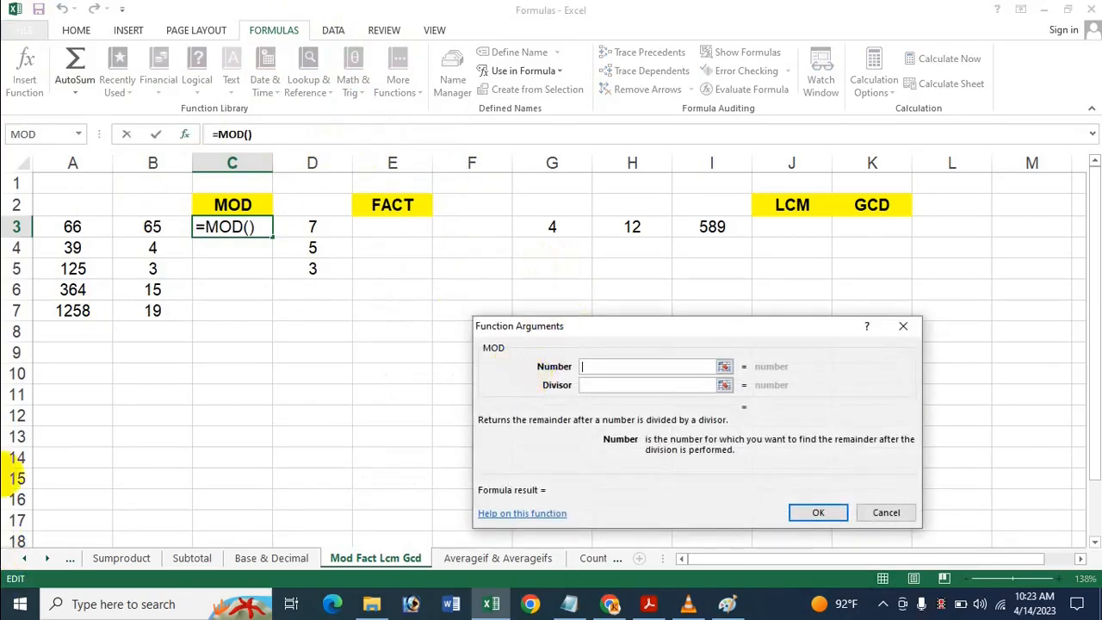
left_click(69, 222)
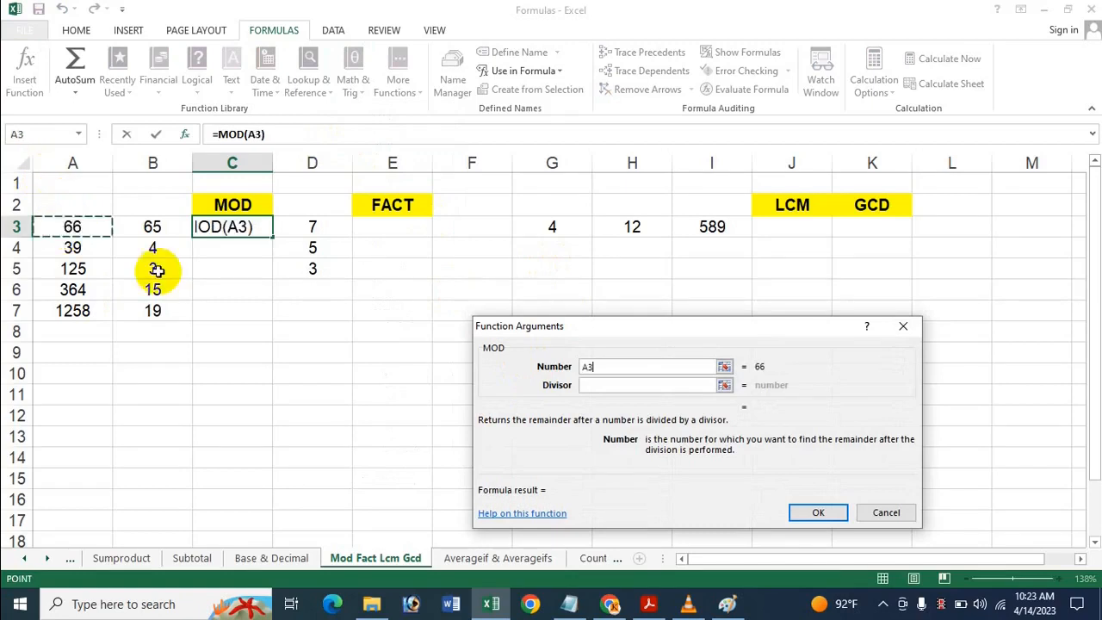
left_click(593, 385)
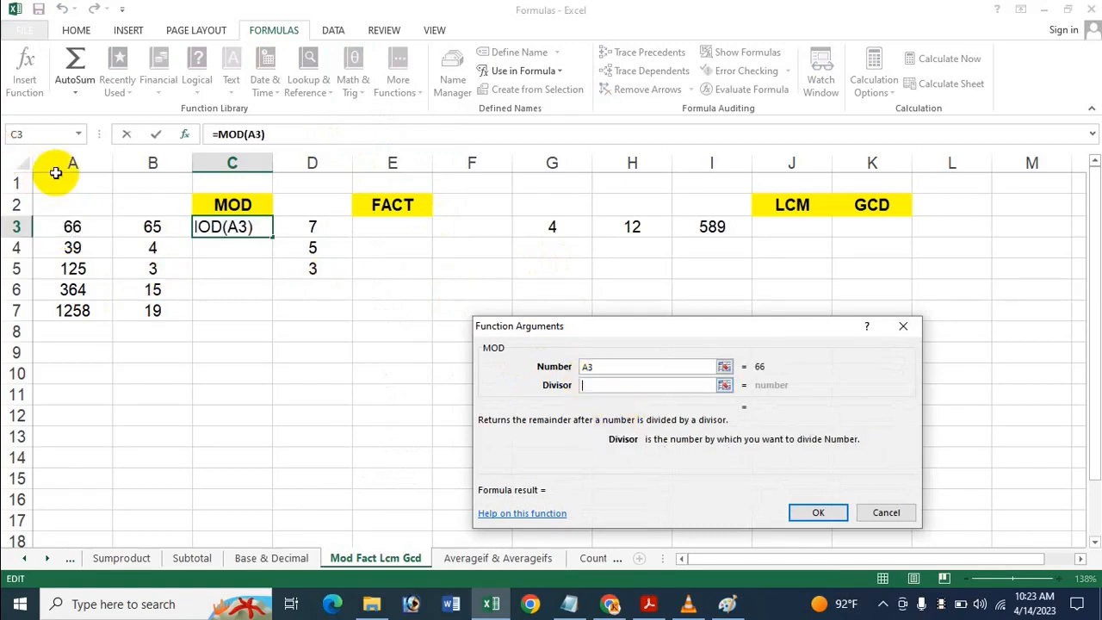
left_click(140, 222)
left_click(814, 512)
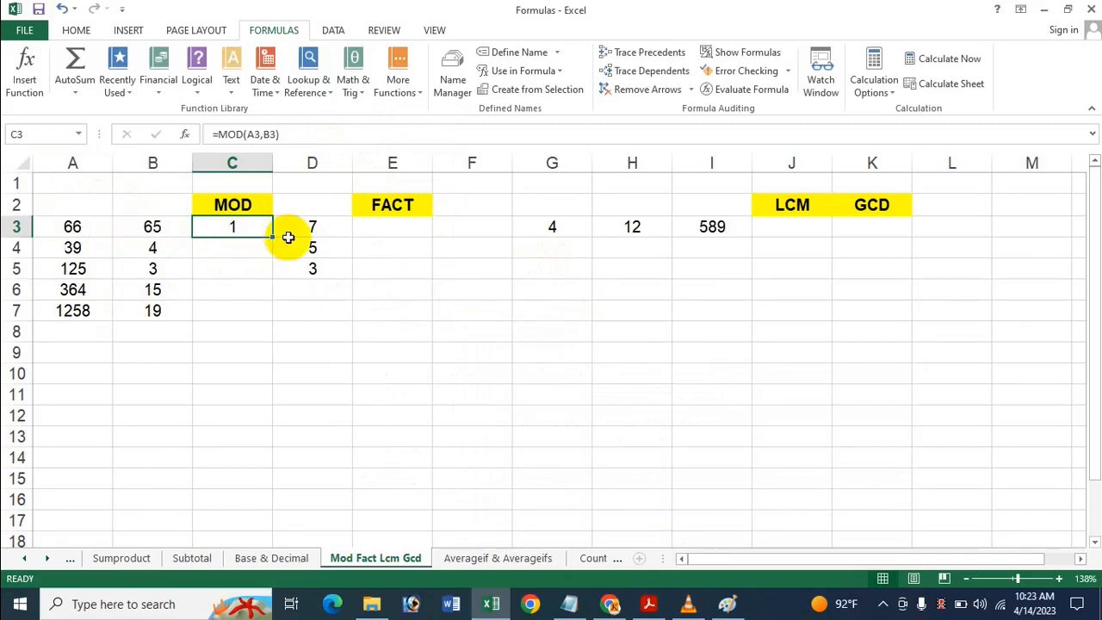
Step: Copy the inserted MOD formula from C3 down to the remaining rows through C7
left_click_drag(272, 240, 253, 310)
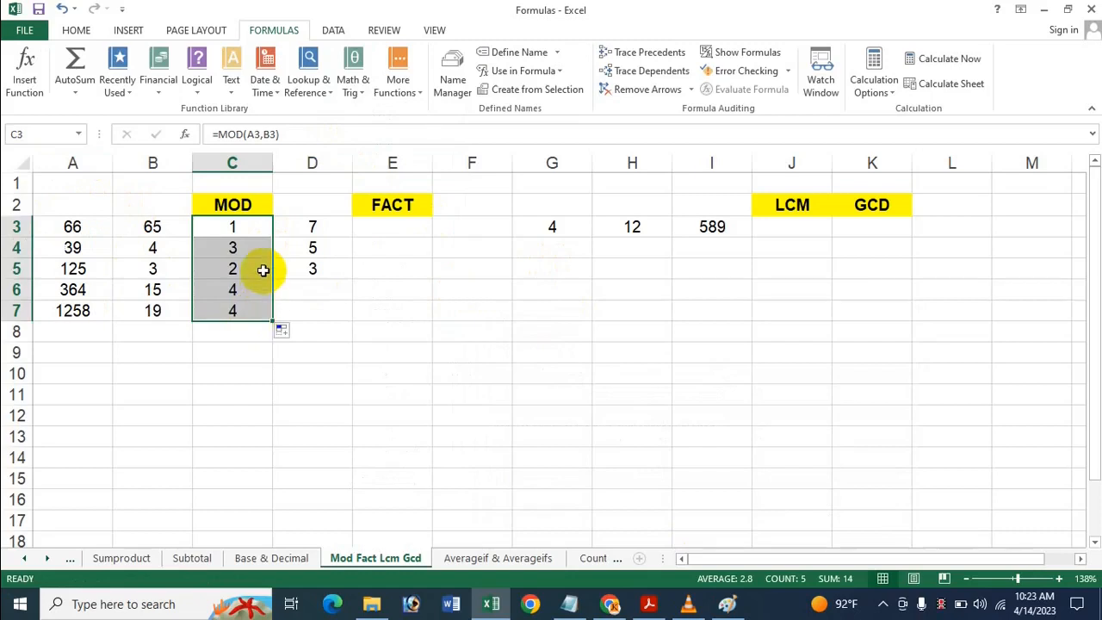
left_click(231, 226)
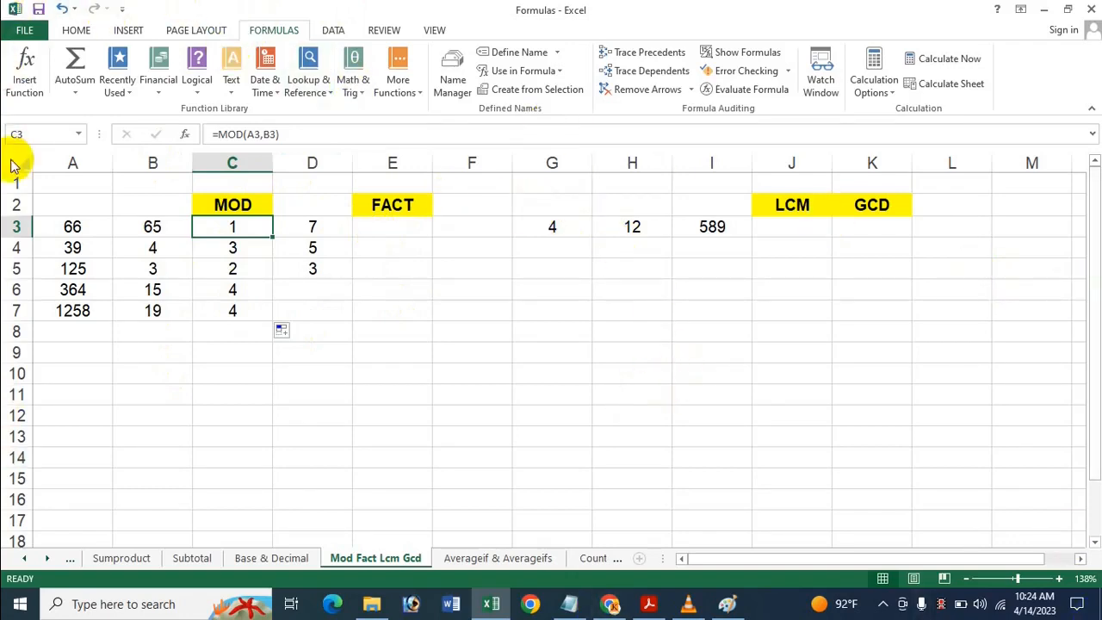
left_click(387, 228)
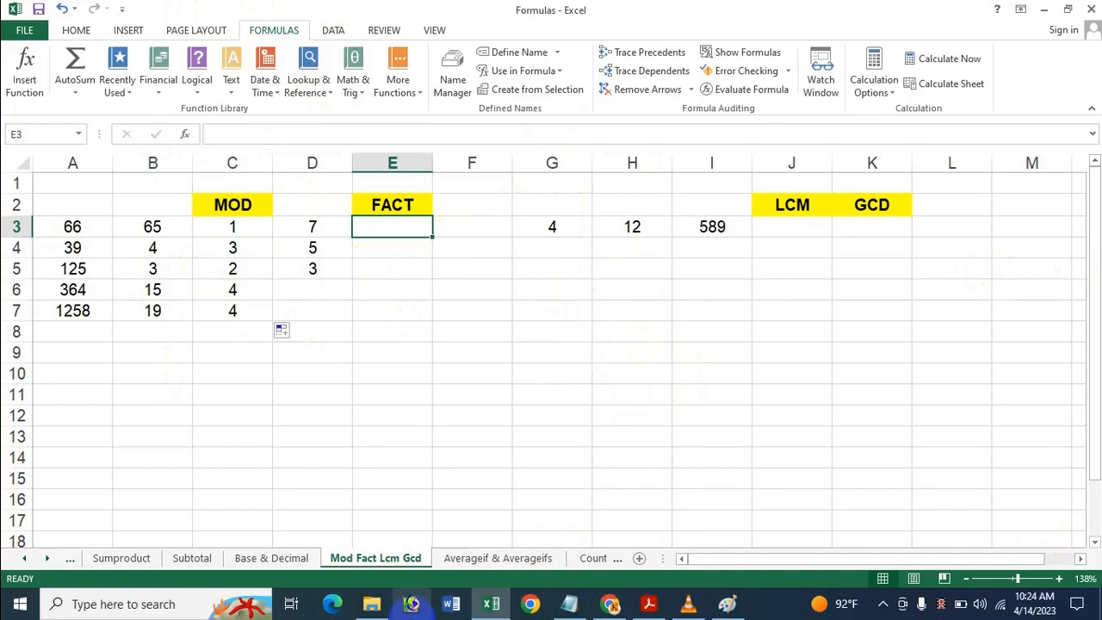
type("=")
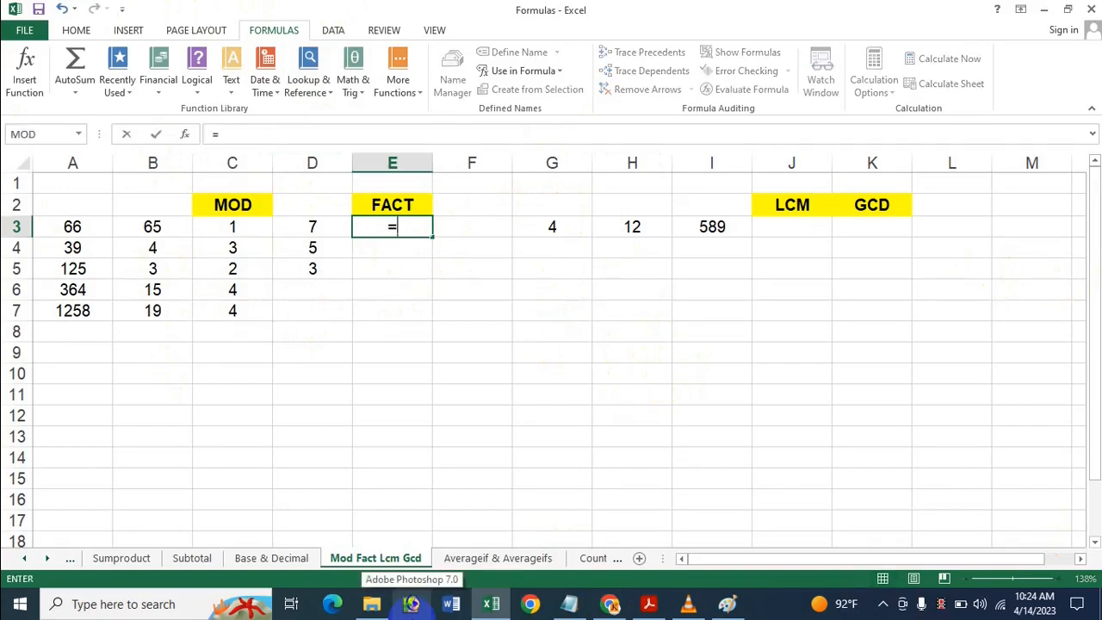
type("Fact")
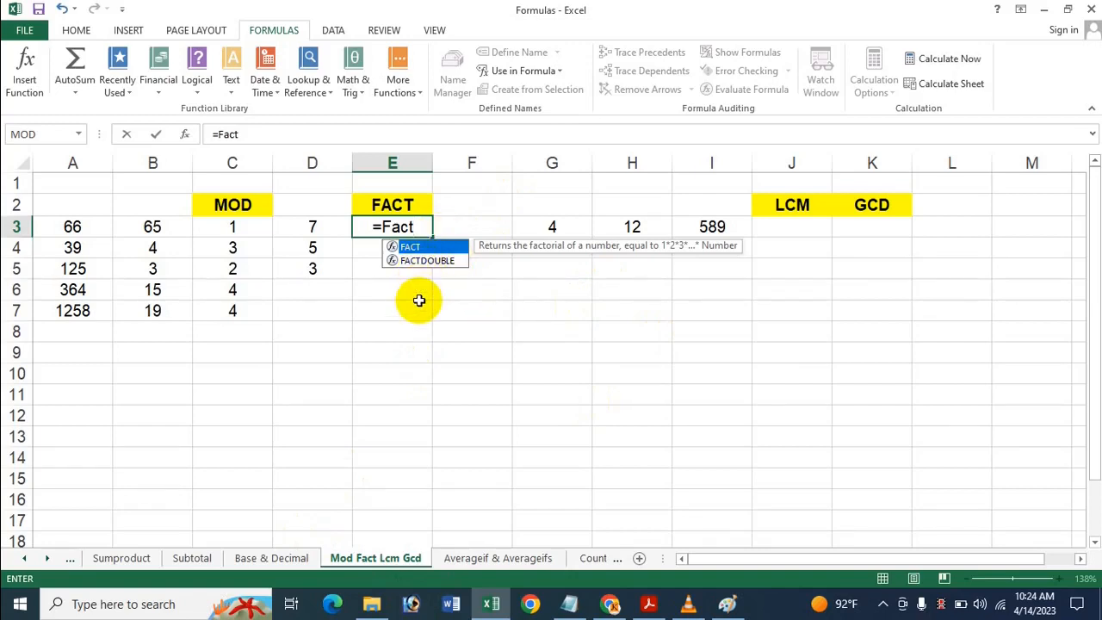
type("`")
key("BackSpace")
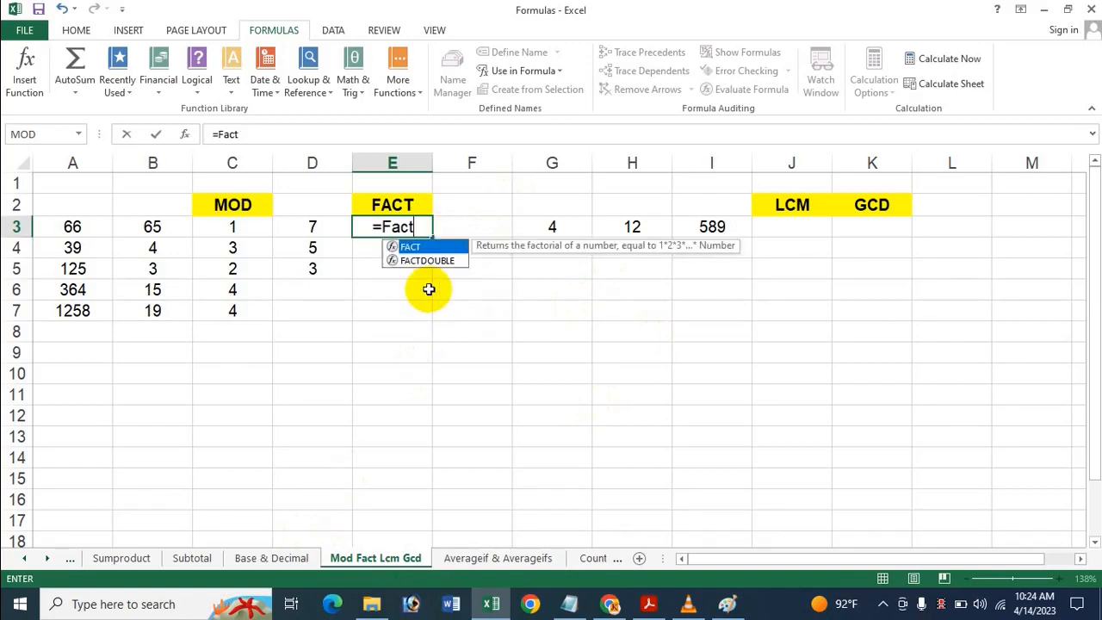
key("Tab")
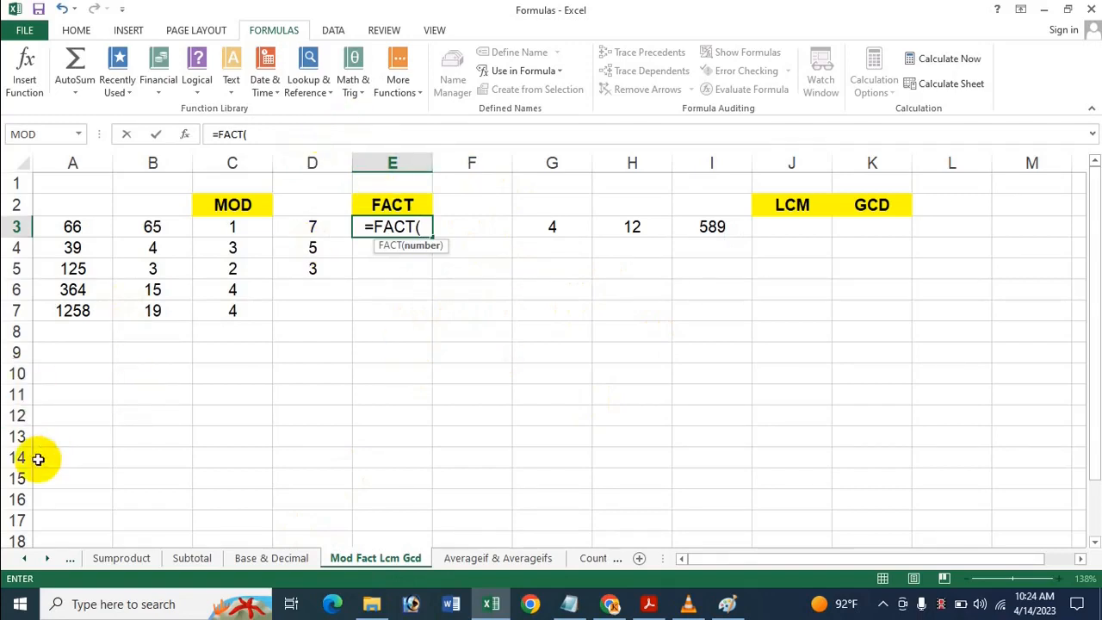
key("BackSpace")
key("BackSpace")
key("BackSpace")
key("BackSpace")
key("BackSpace")
key("BackSpace")
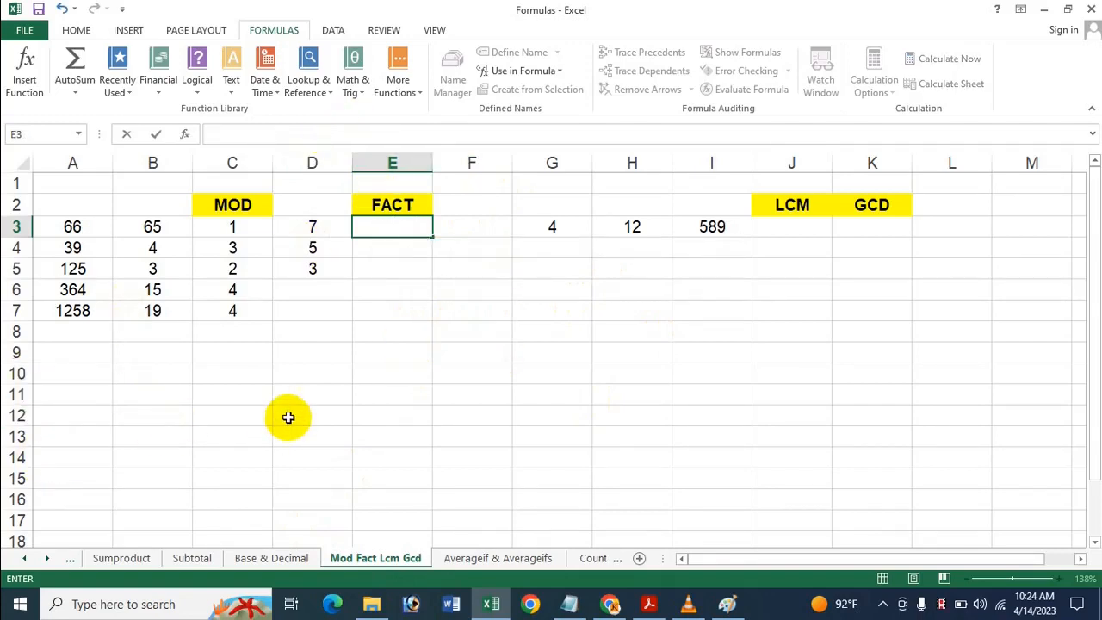
Step: Enter 1 and 2 in D10 and D11, and extend the number series down to 7 in D16
left_click(312, 370)
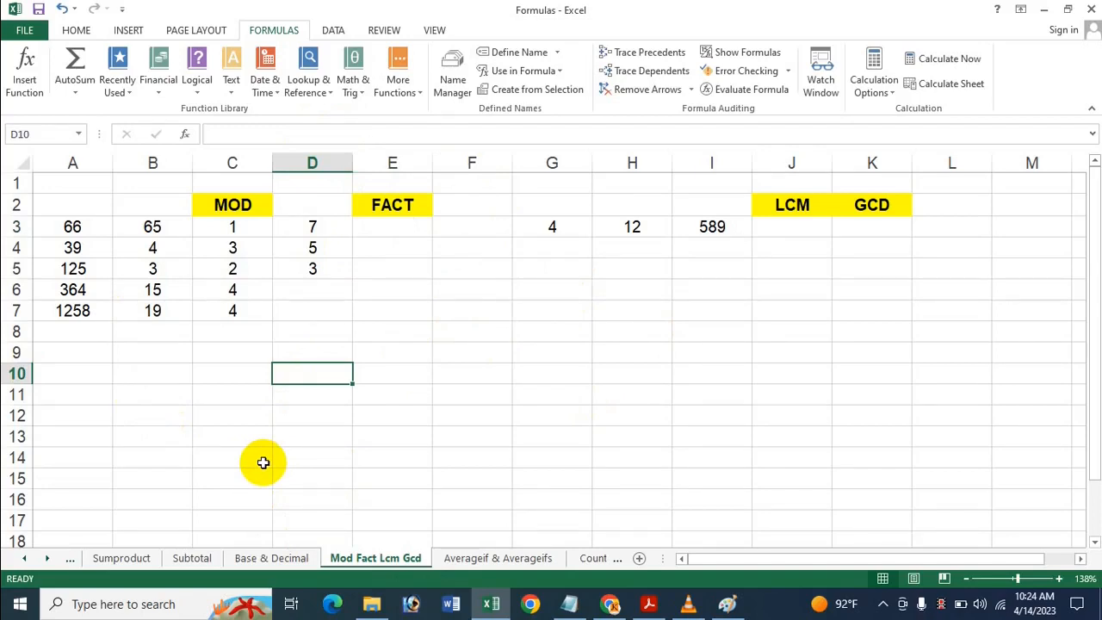
type("1")
key("Return")
type("2")
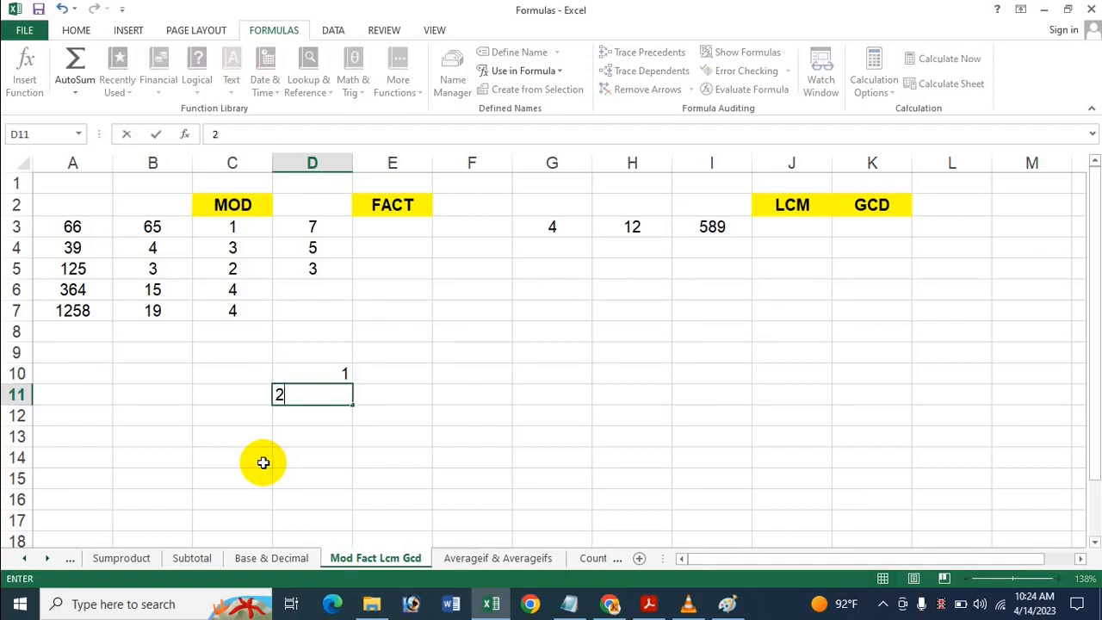
key("Return")
type("36")
key("Return")
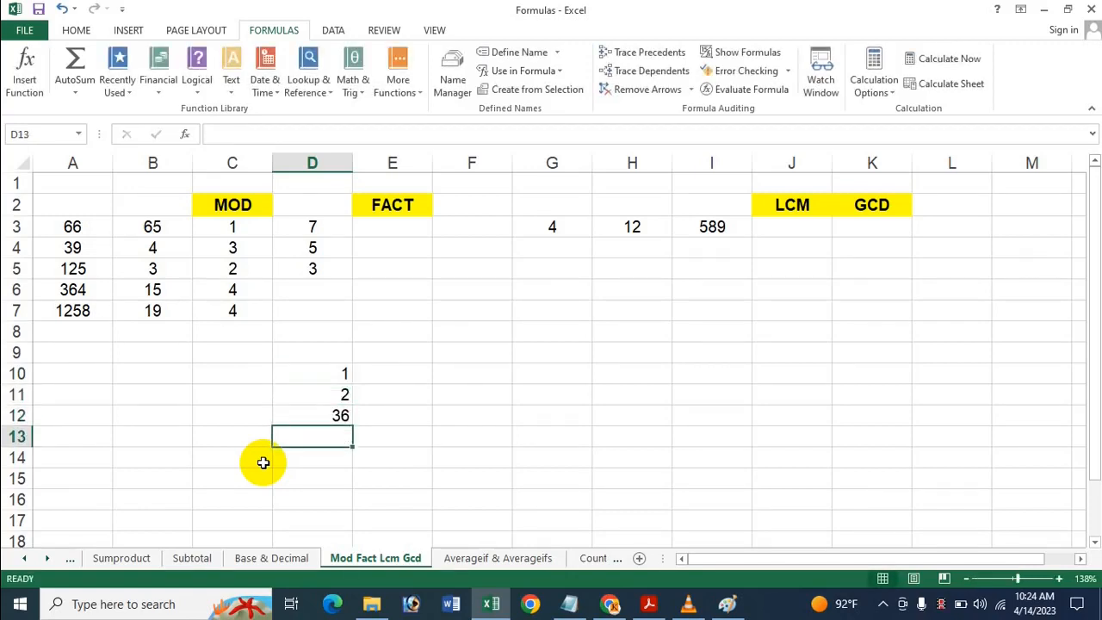
key("Up")
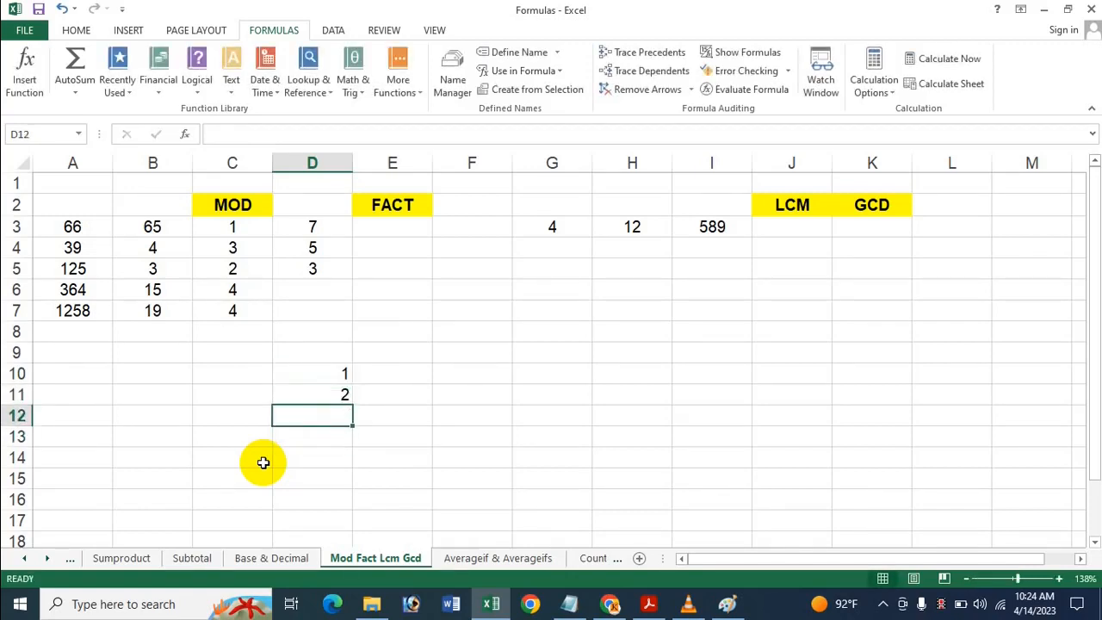
left_click_drag(336, 372, 335, 514)
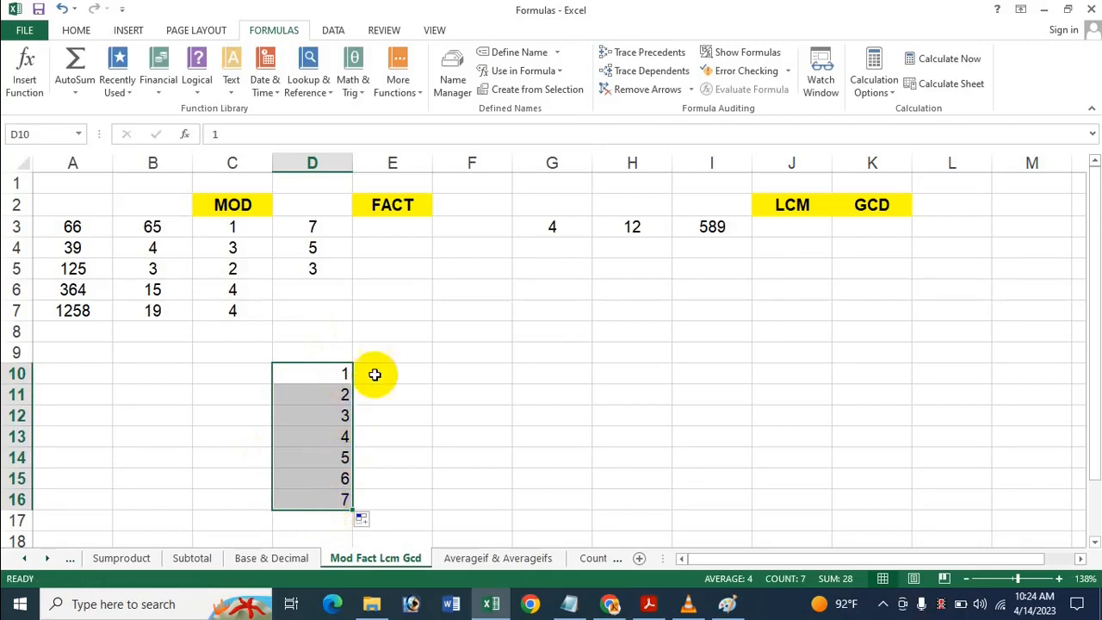
Step: Begin a product formula in E10 that multiplies D10, D11, D12 and D13
left_click(404, 349)
left_click(415, 375)
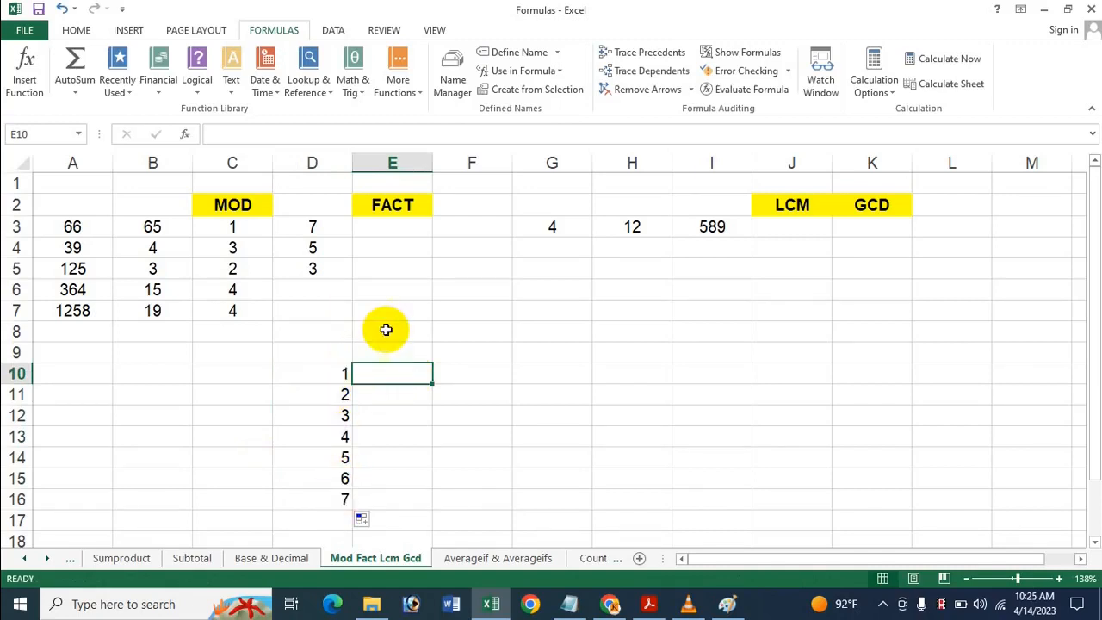
type("=")
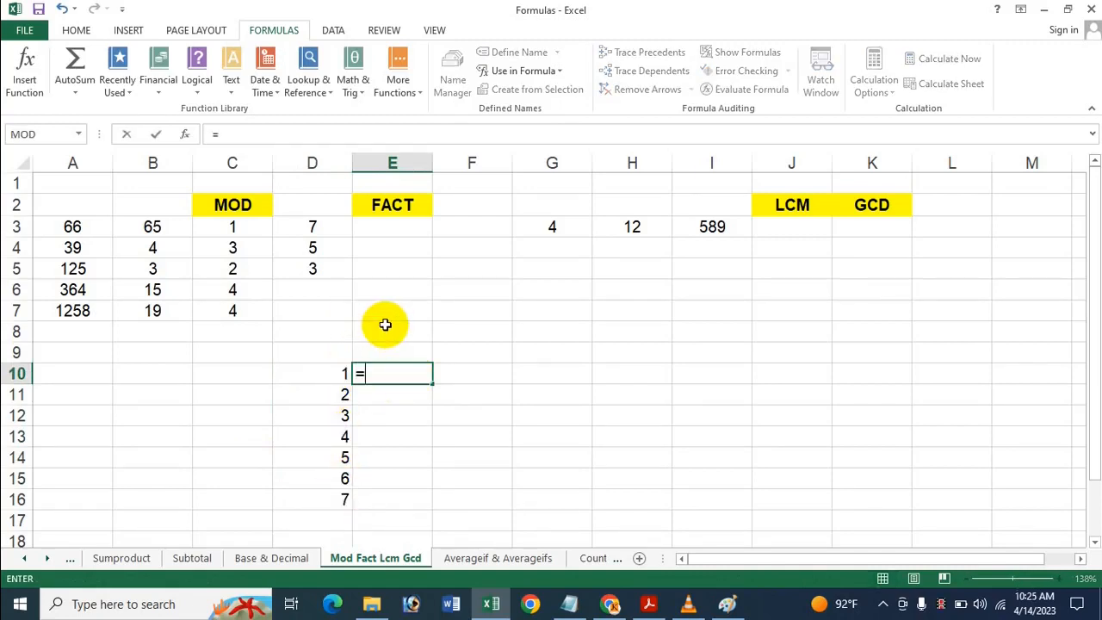
left_click(323, 374)
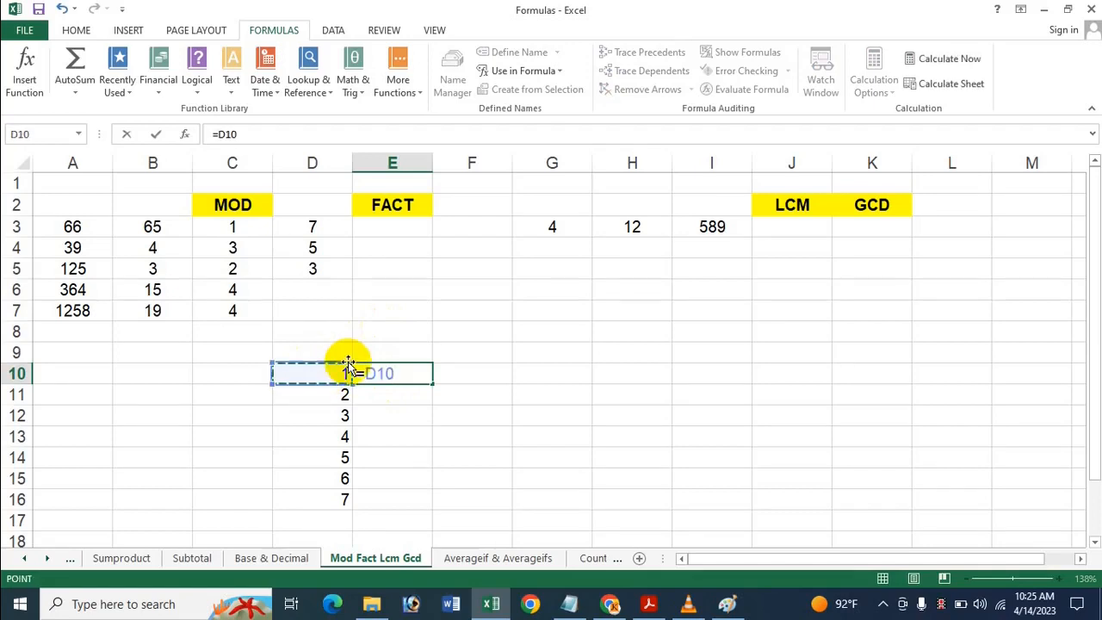
type("*")
left_click(340, 393)
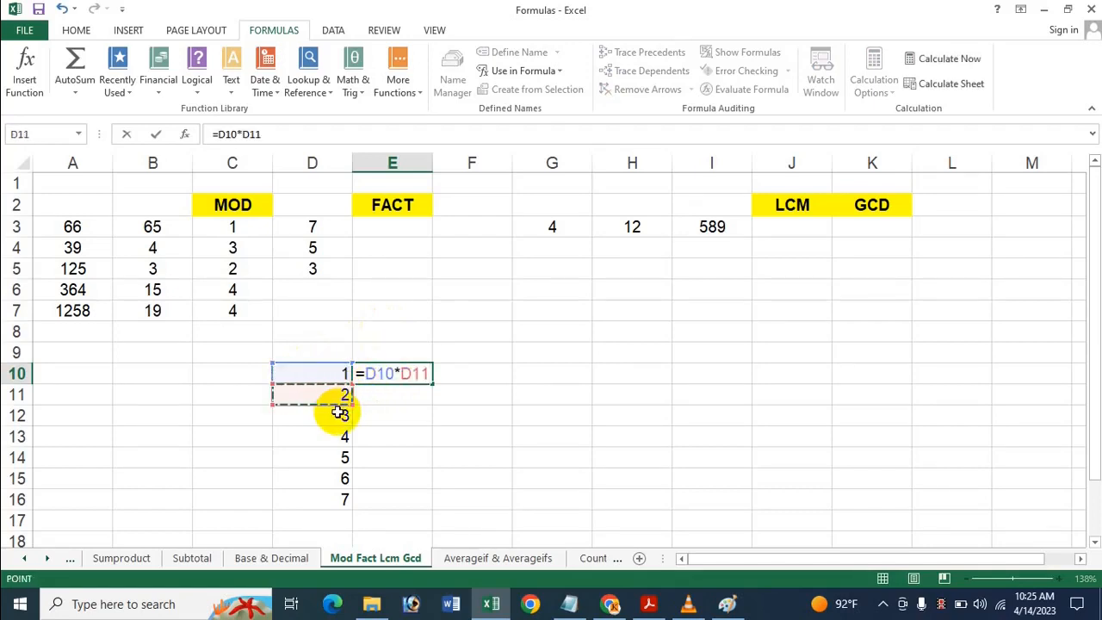
type("*")
left_click(339, 417)
type("*")
left_click(336, 437)
type("*")
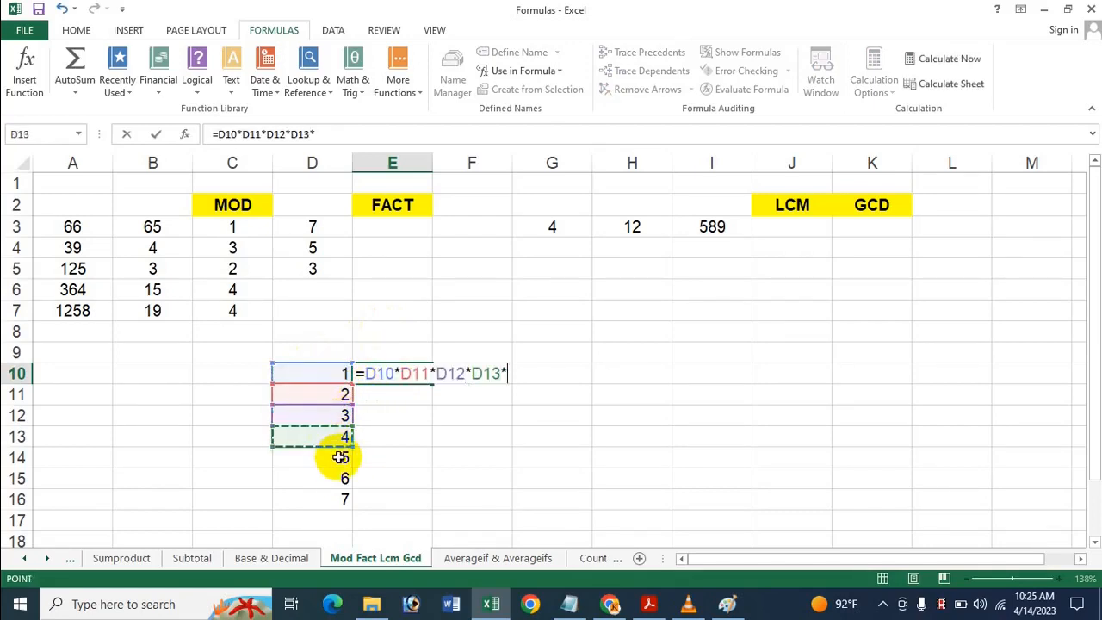
left_click(340, 476)
type("*")
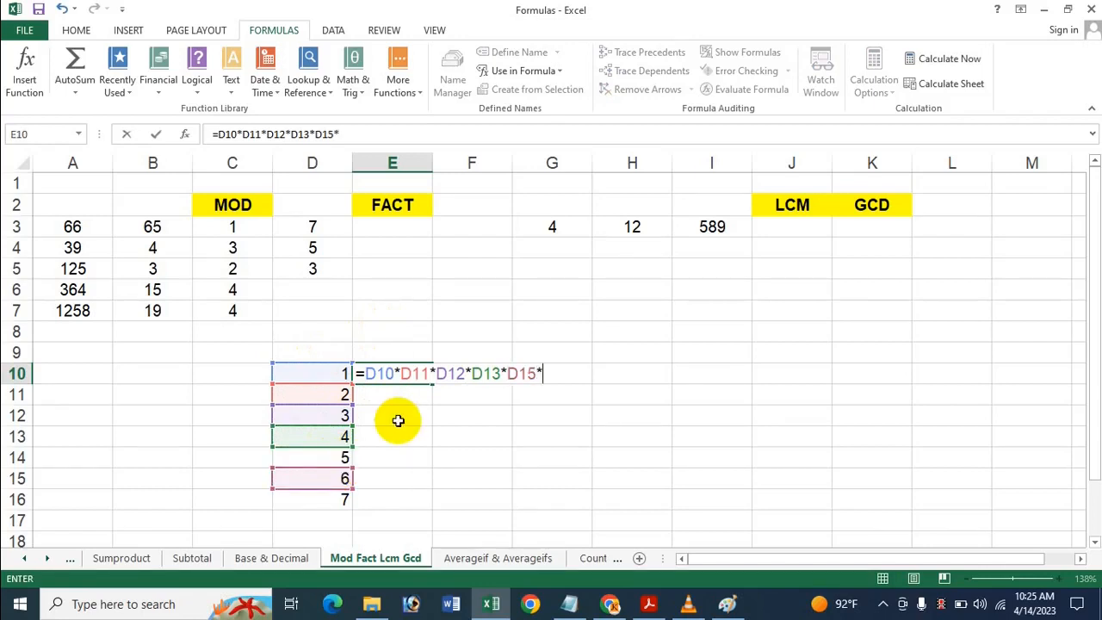
key("BackSpace")
key("BackSpace")
key("BackSpace")
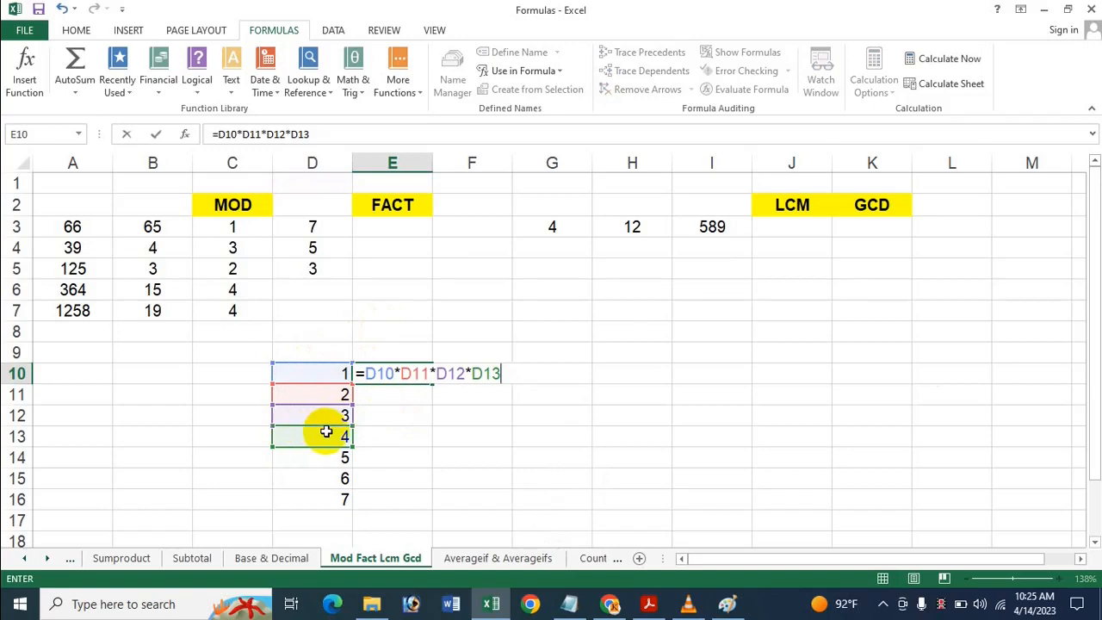
Step: Complete the product formula in E10 by also multiplying by D14, D15 and D16
type("*")
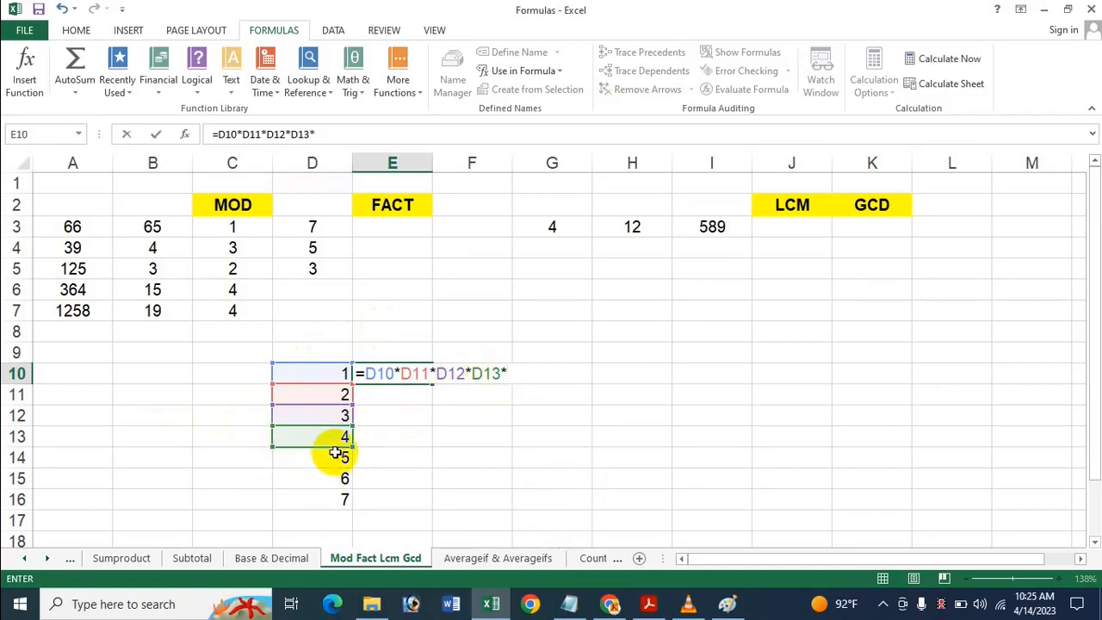
left_click(336, 454)
type("*")
left_click(346, 479)
type("*")
left_click(342, 496)
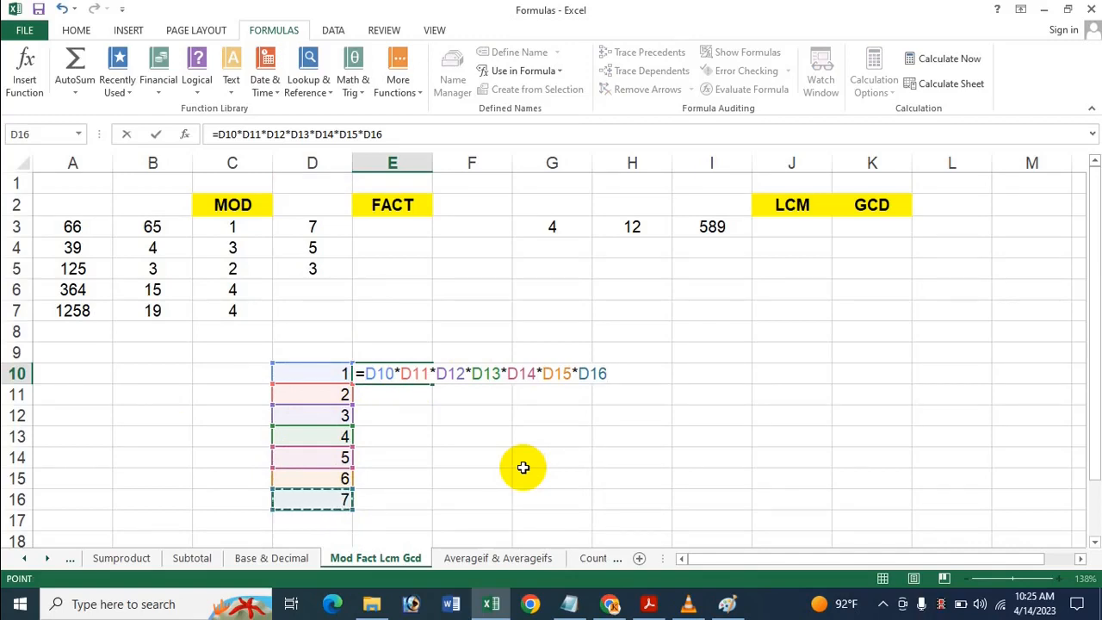
key("Return")
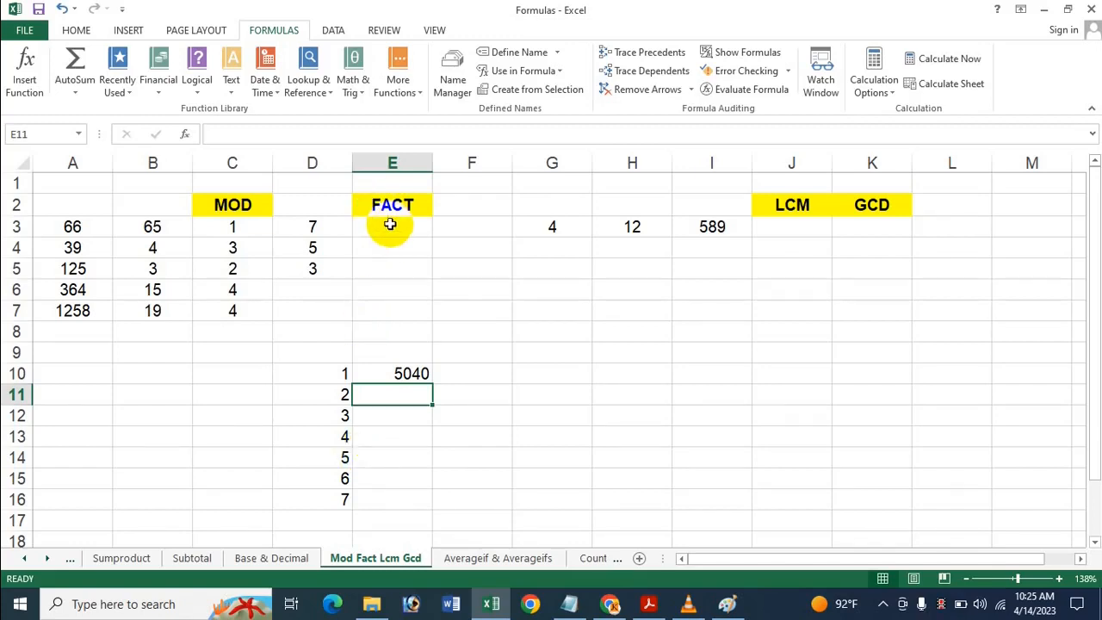
Step: Calculate the factorial of D3 in E3 with the formula =FACT(D3)
left_click(388, 234)
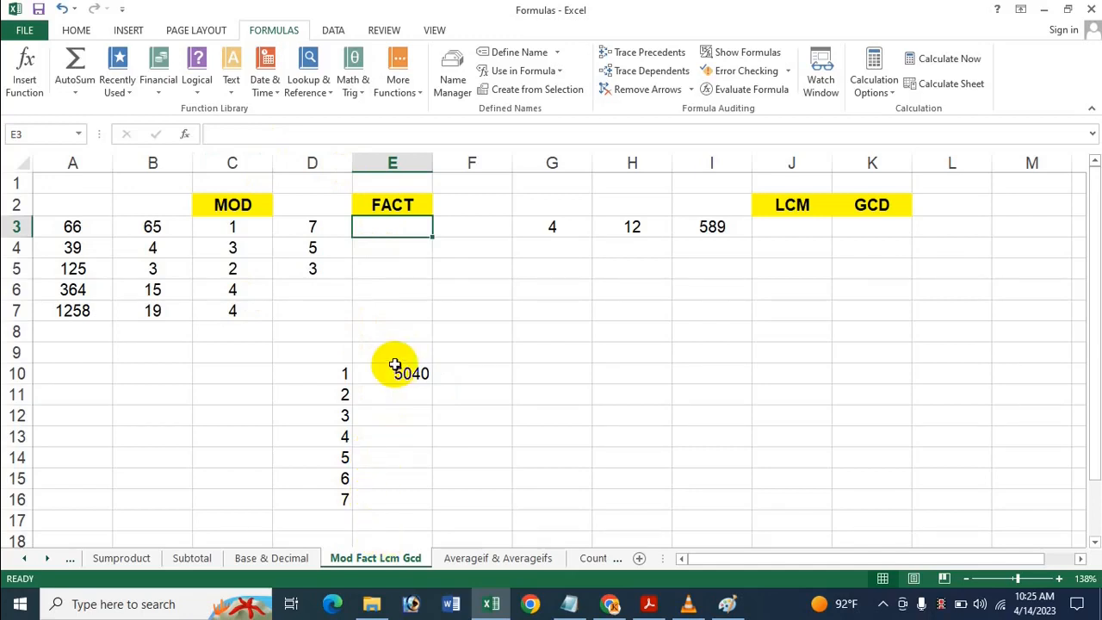
type("=")
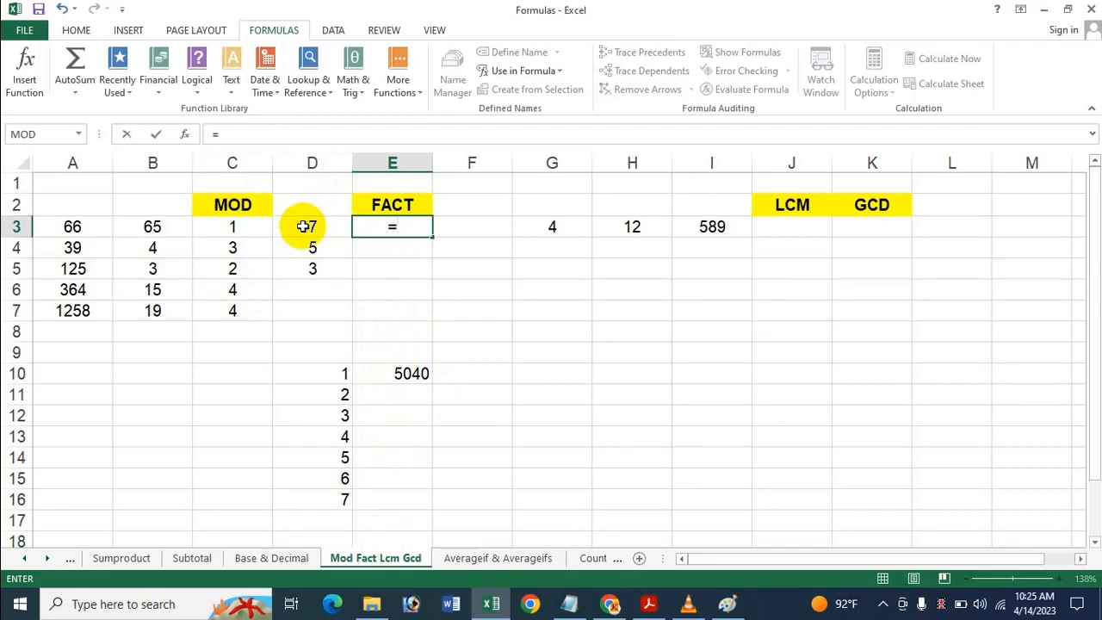
type("Fa")
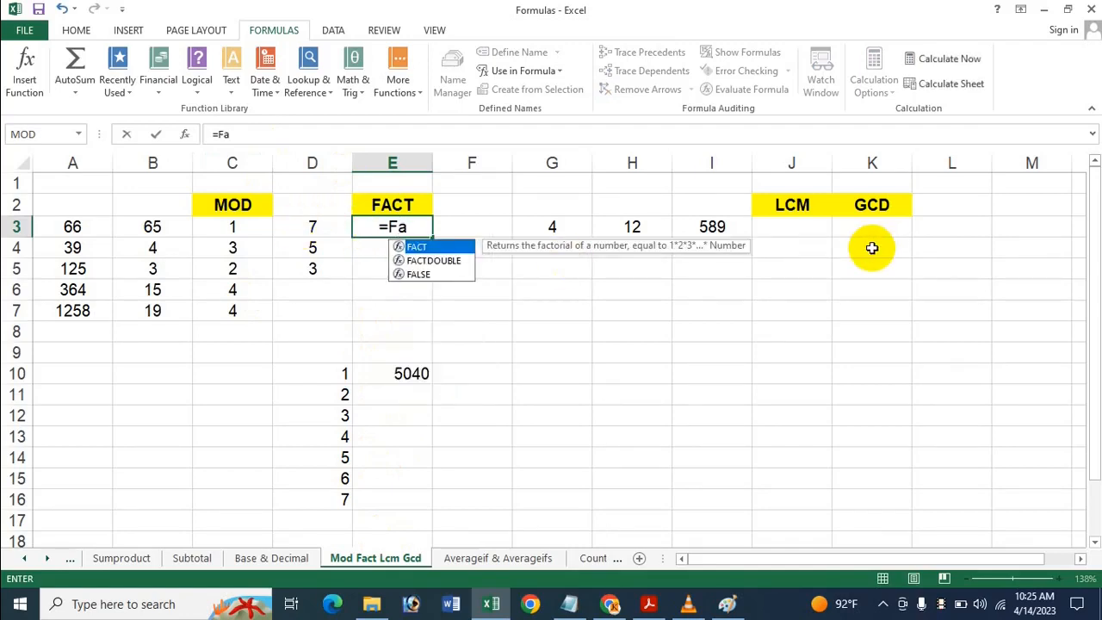
key("Tab")
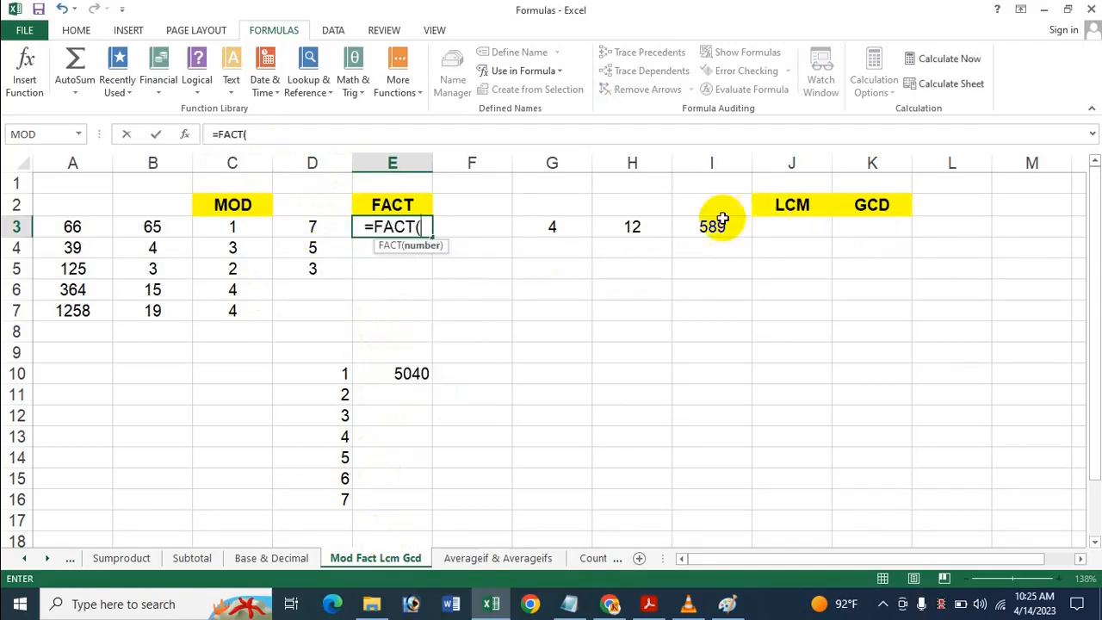
left_click(318, 227)
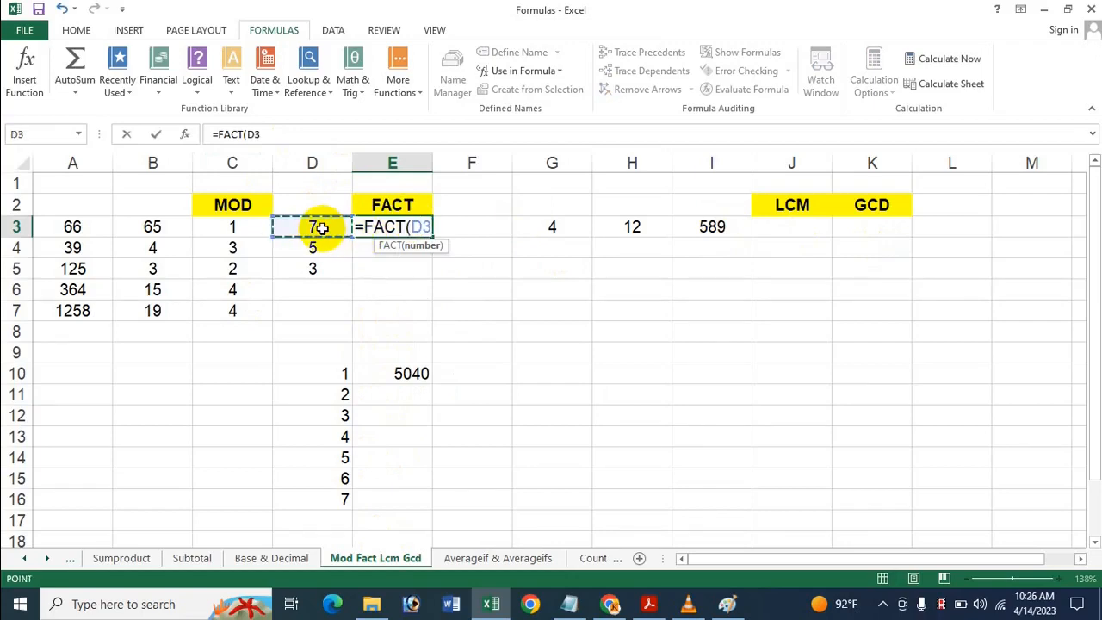
key("Return")
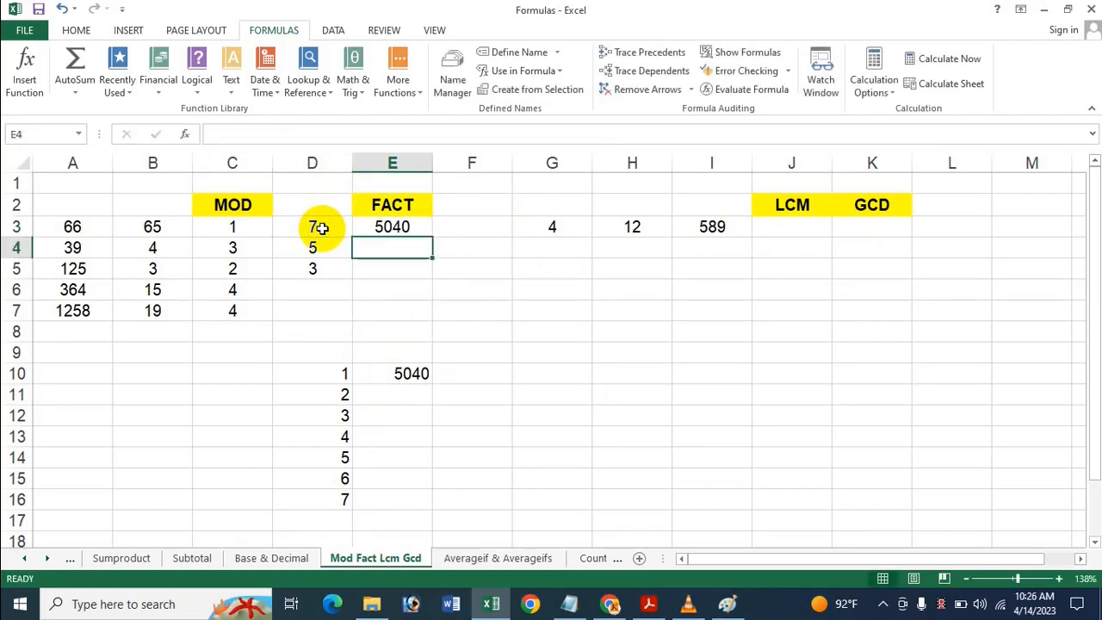
Step: Copy the FACT formula from E3 down through E5
left_click(392, 226)
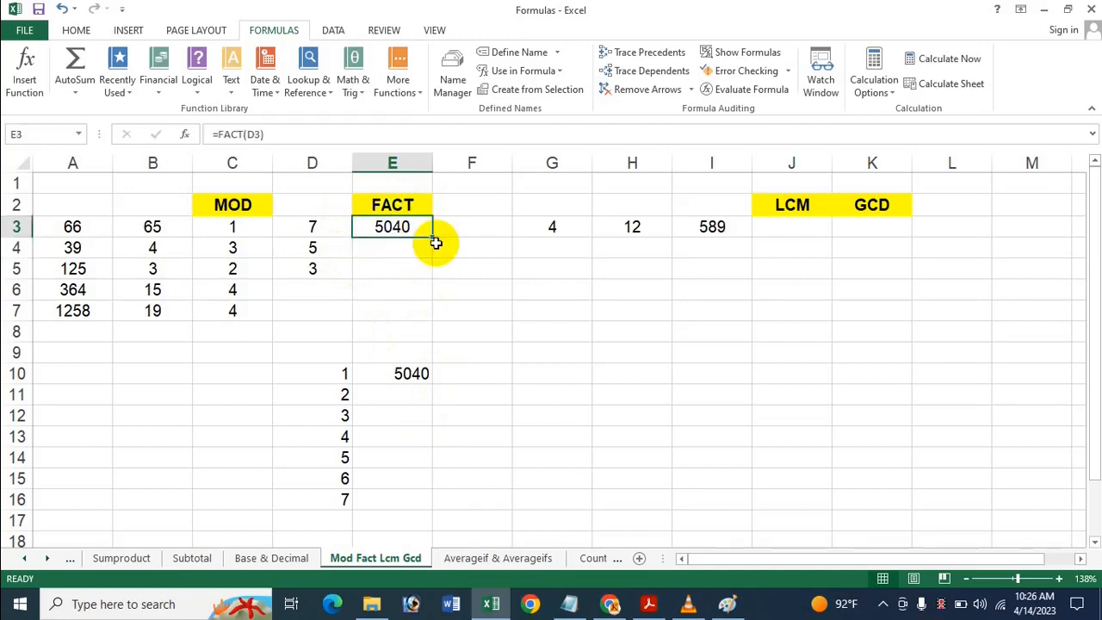
left_click_drag(432, 236, 437, 278)
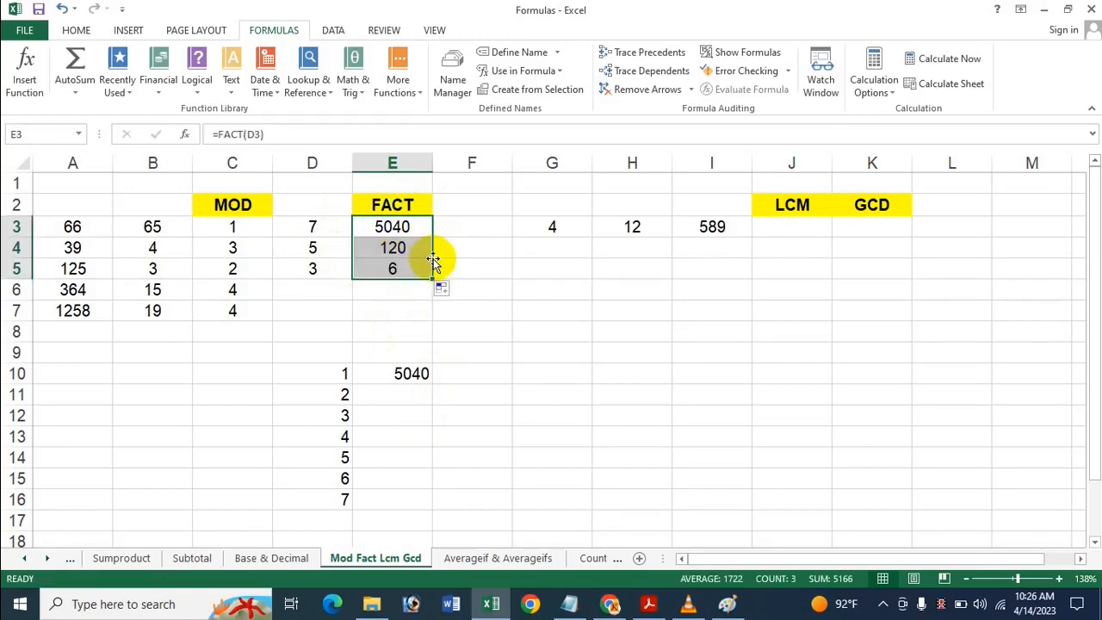
left_click(662, 345)
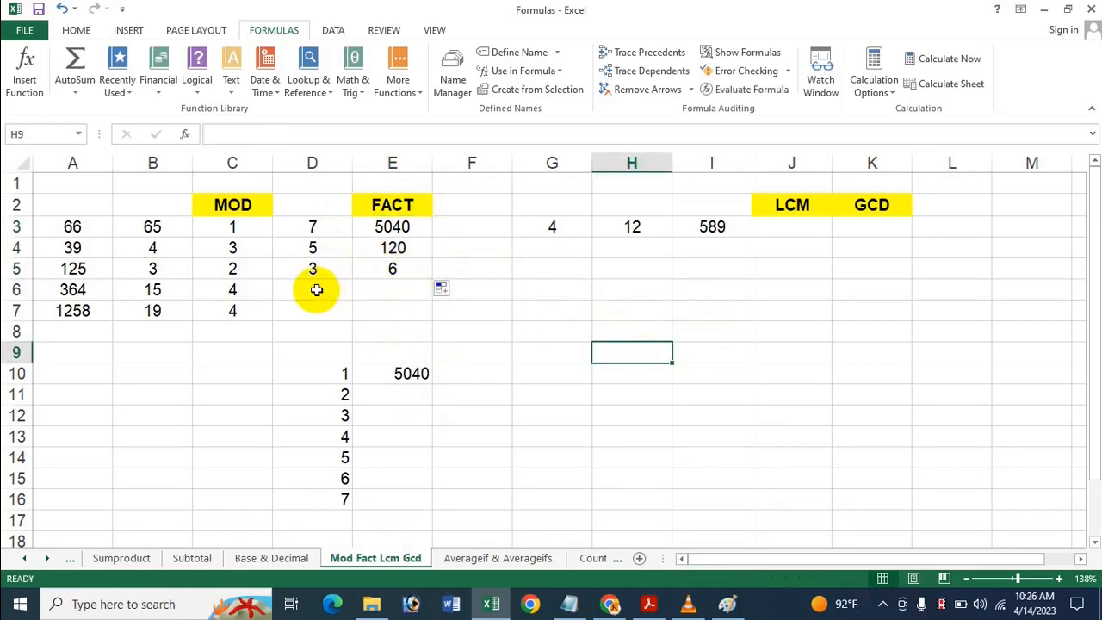
Step: Enter the numbers 1, 2 and 3 in cells G8 through G10
left_click(564, 339)
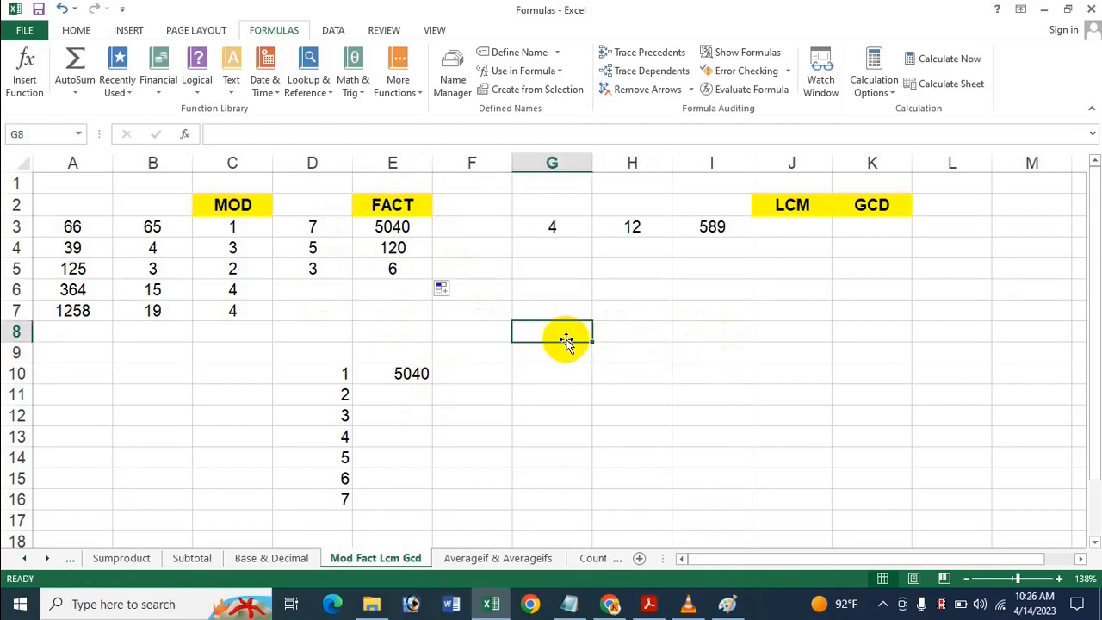
type("1")
key("Return")
type("2")
key("Return")
type("3")
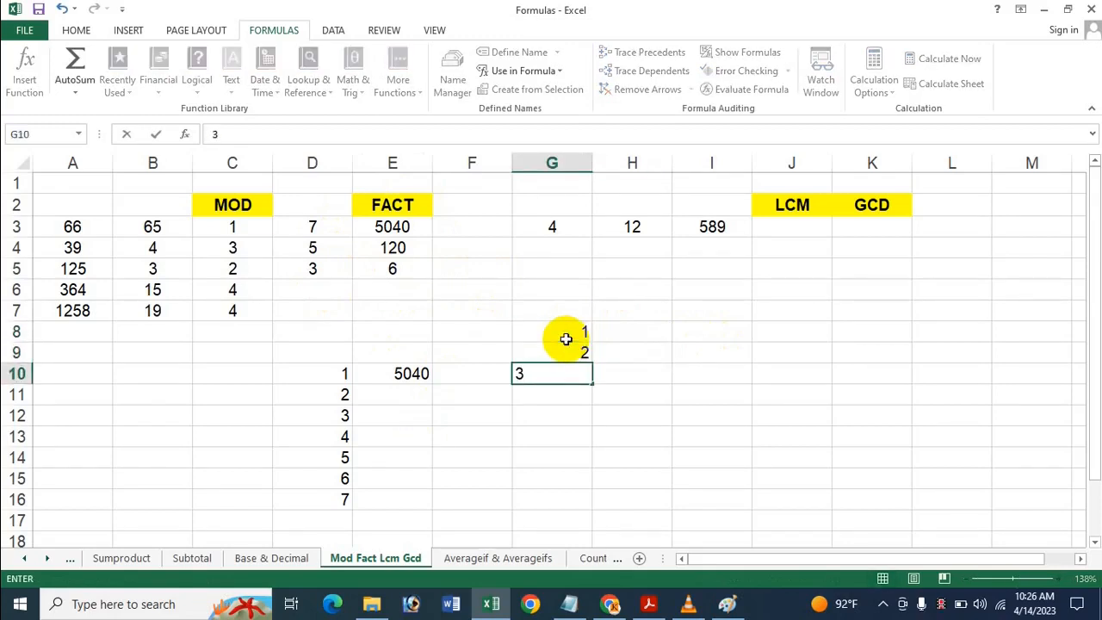
key("Return")
Step: Multiply G8, G9 and G10 in cell H8 with the formula =G8*G9*G10
left_click(648, 341)
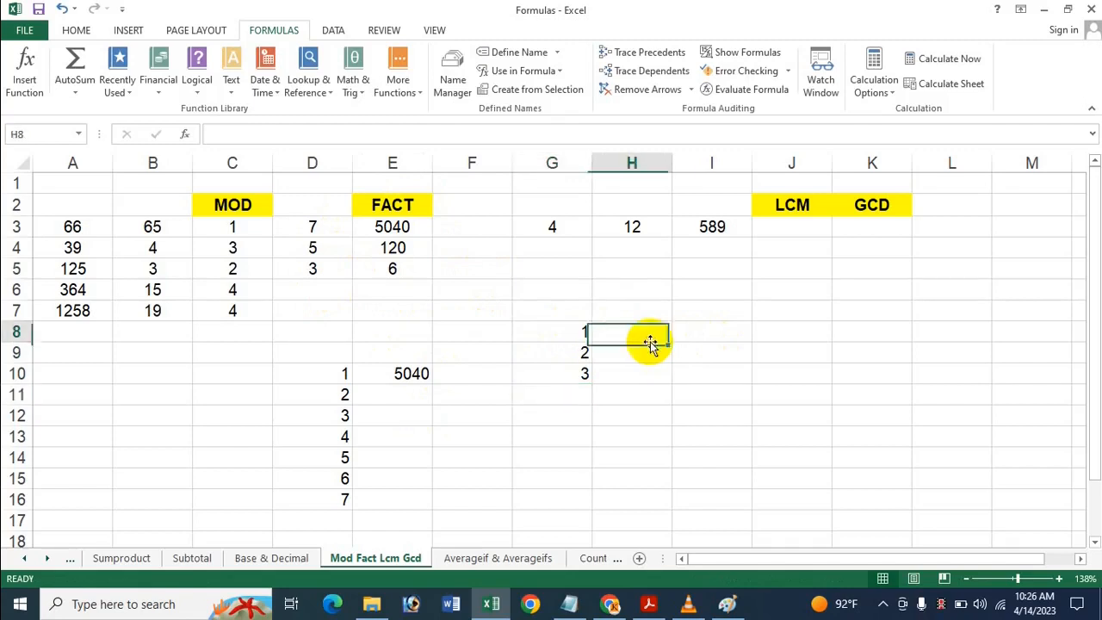
type("=")
left_click(573, 331)
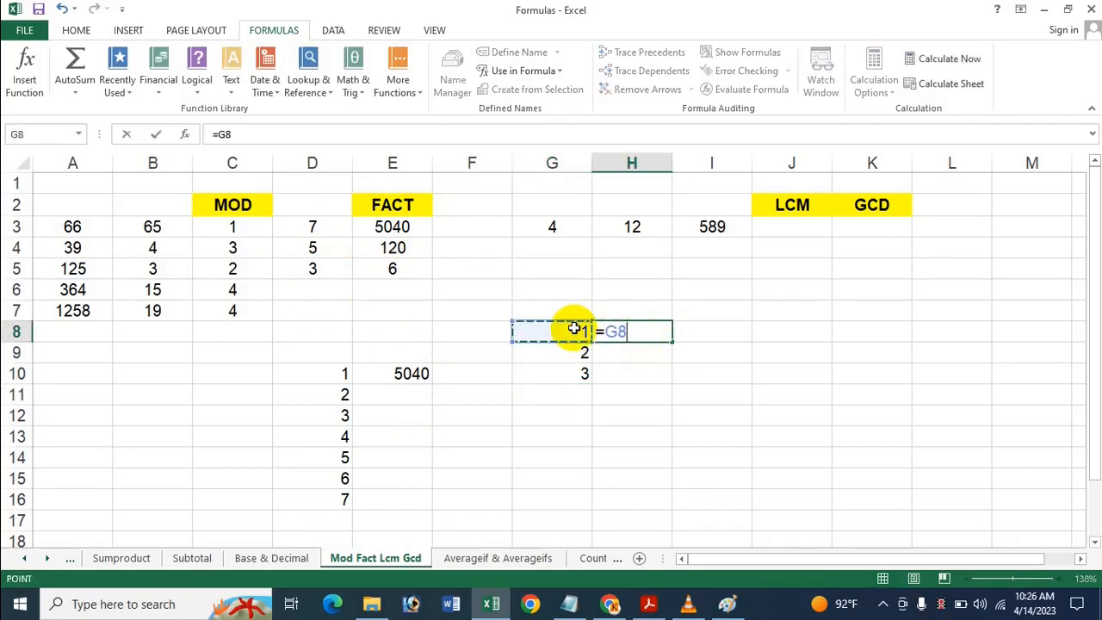
type("*")
left_click(574, 353)
type("*")
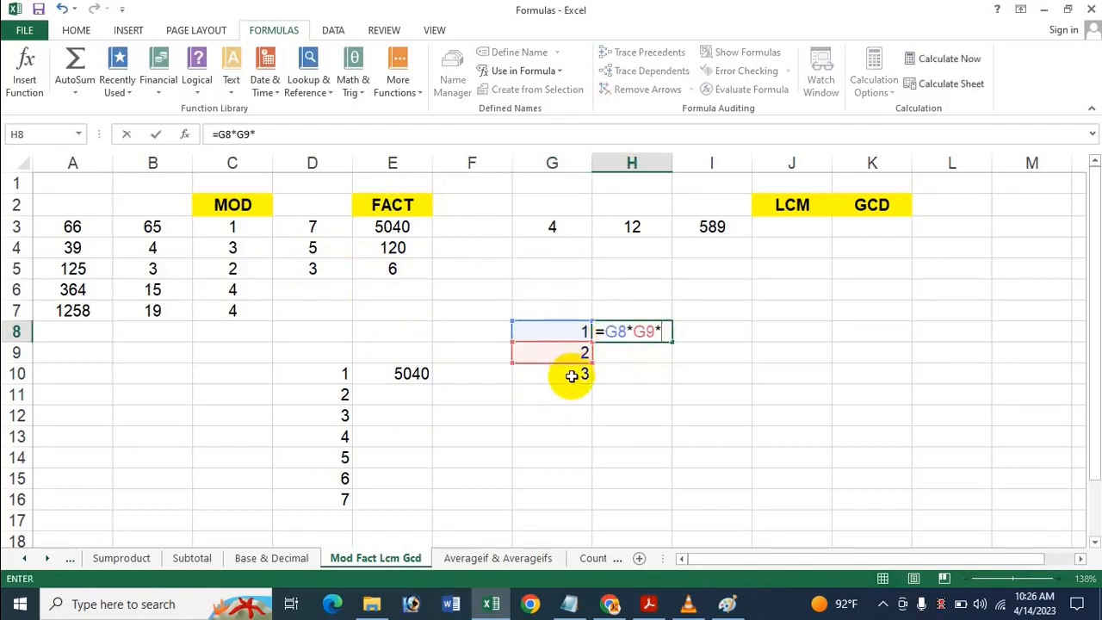
left_click(571, 375)
key("Return")
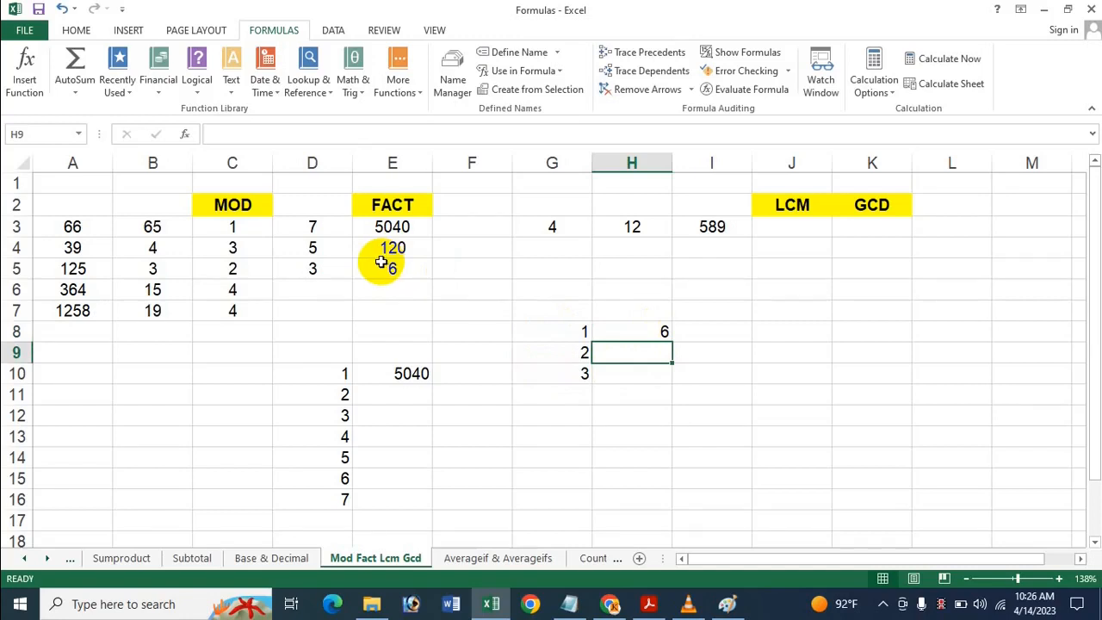
Step: Clear cells E3 through E7 and calculate the factorial of 9 in E3 with the FACT function
left_click_drag(393, 226, 393, 306)
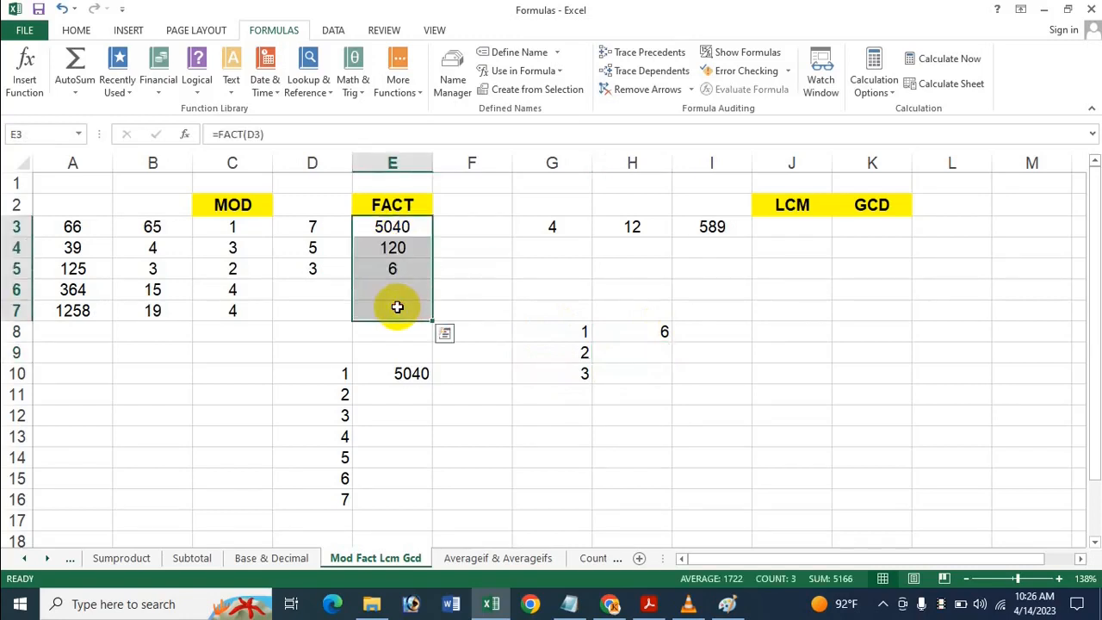
key("Delete")
left_click(395, 227)
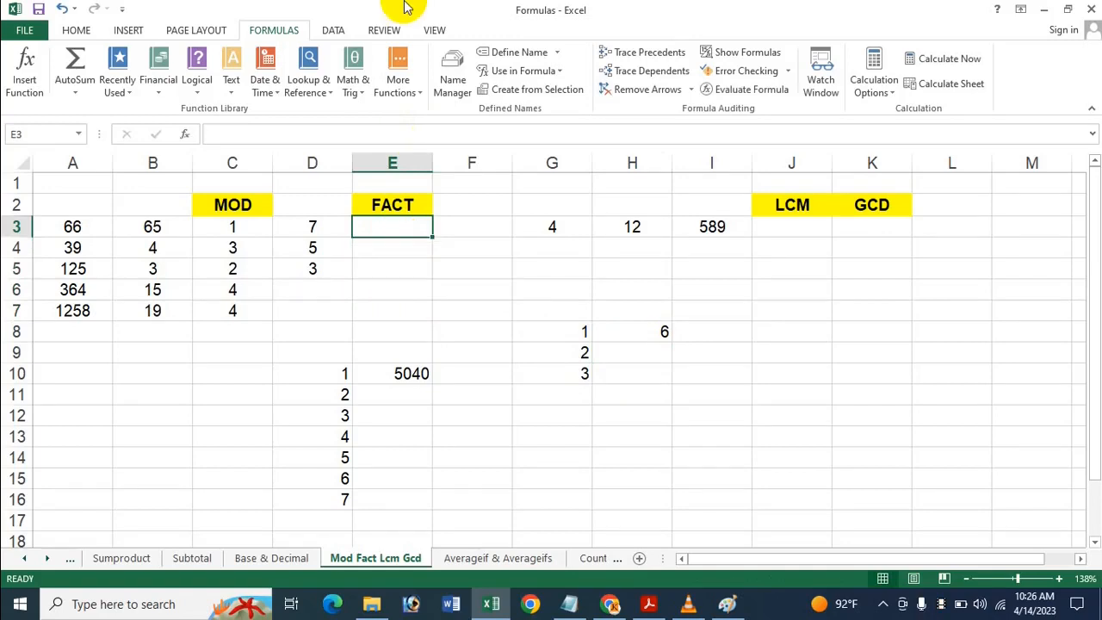
left_click(361, 75)
left_click_drag(459, 148, 443, 253)
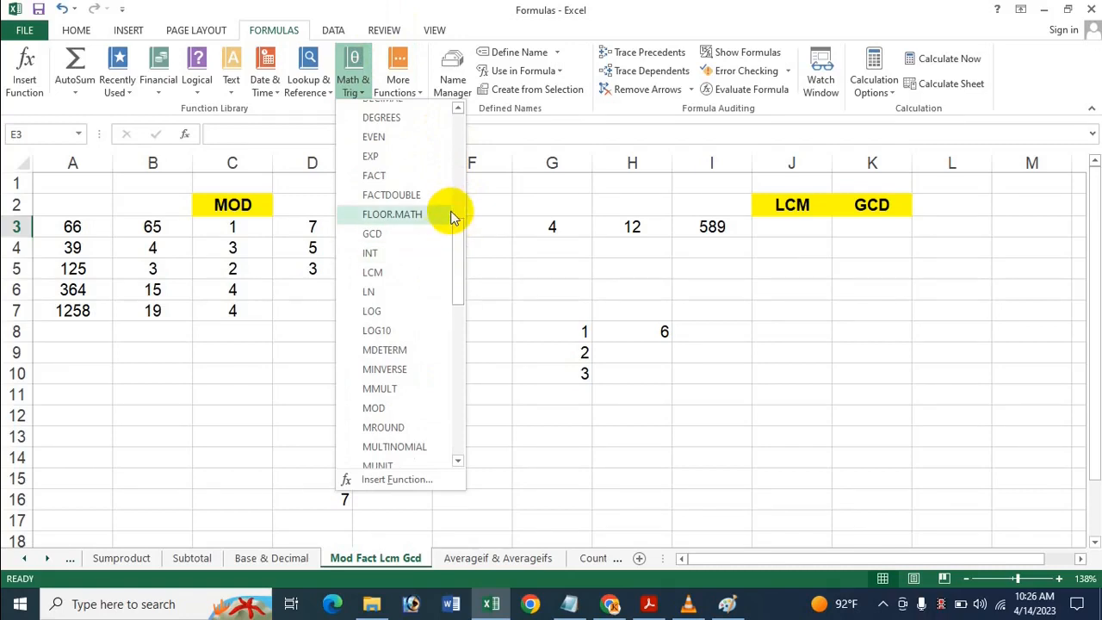
left_click(373, 175)
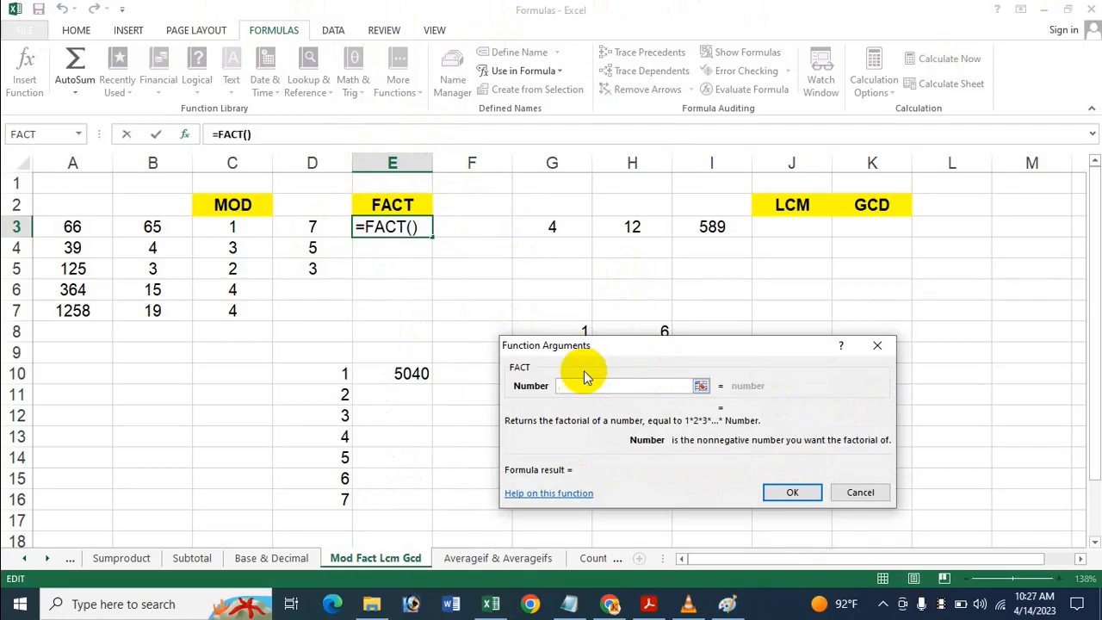
type("9")
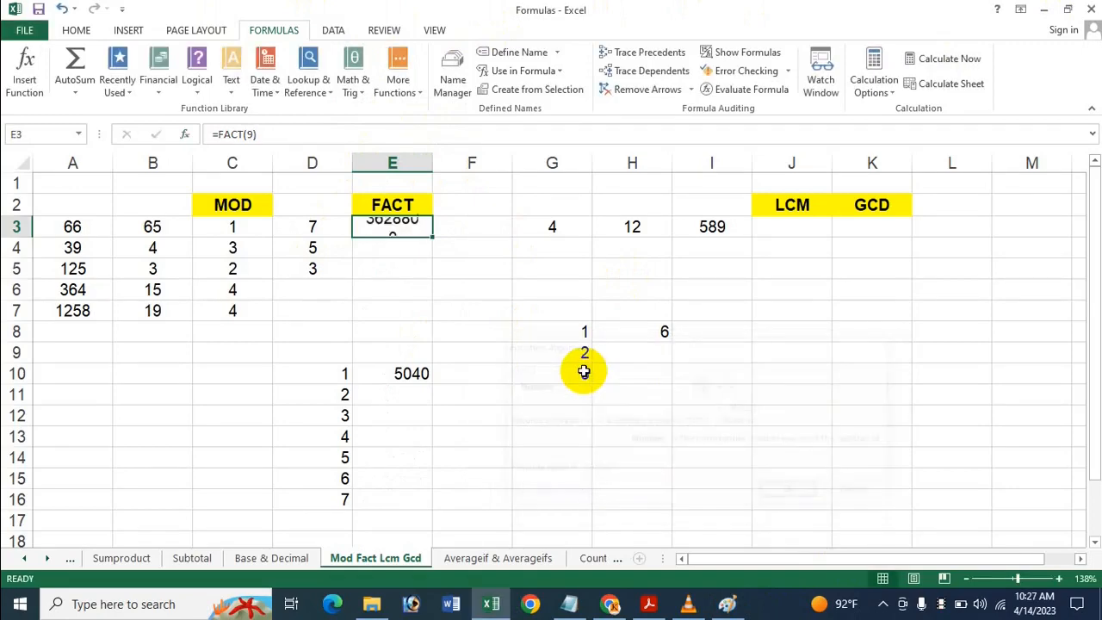
key("Return")
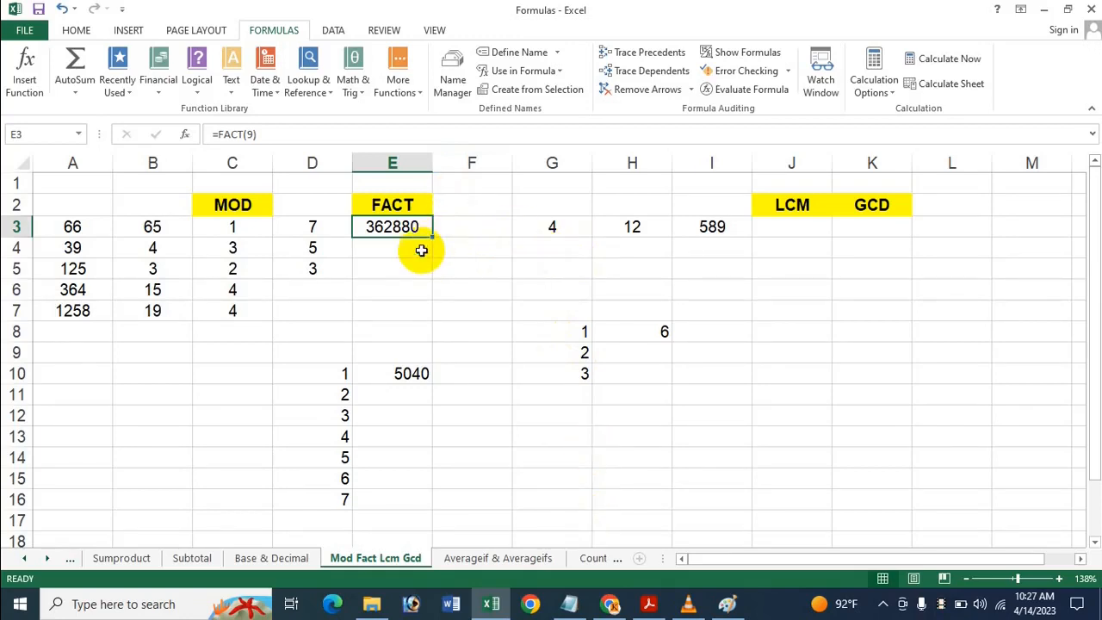
Step: Replace the contents of E3 with the formula =FACT(D3) and copy it down through E5
key("Delete")
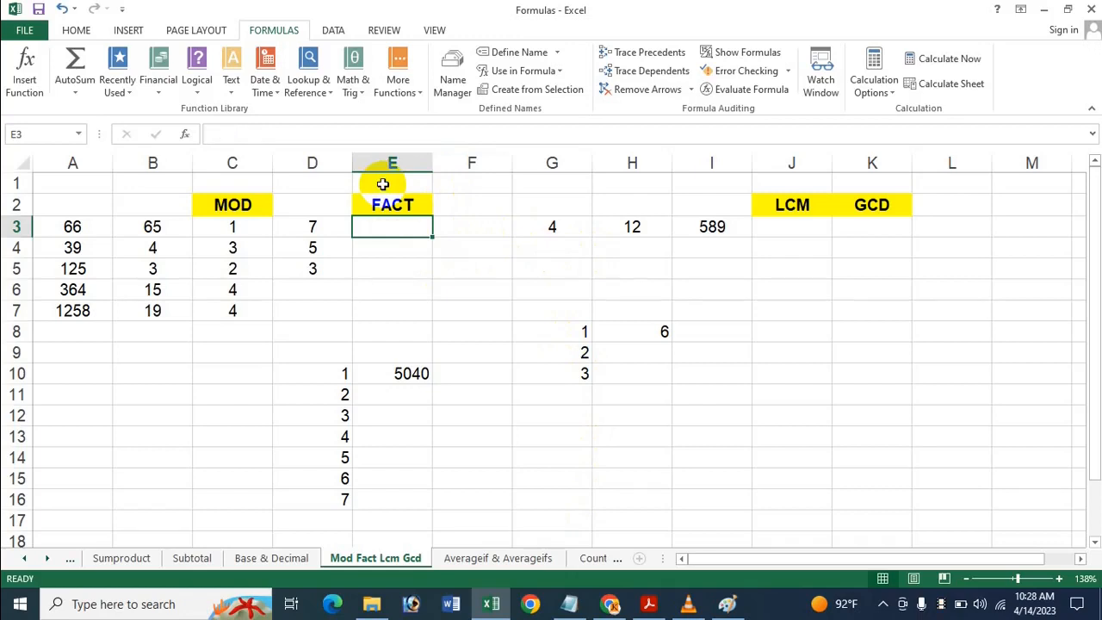
left_click(353, 77)
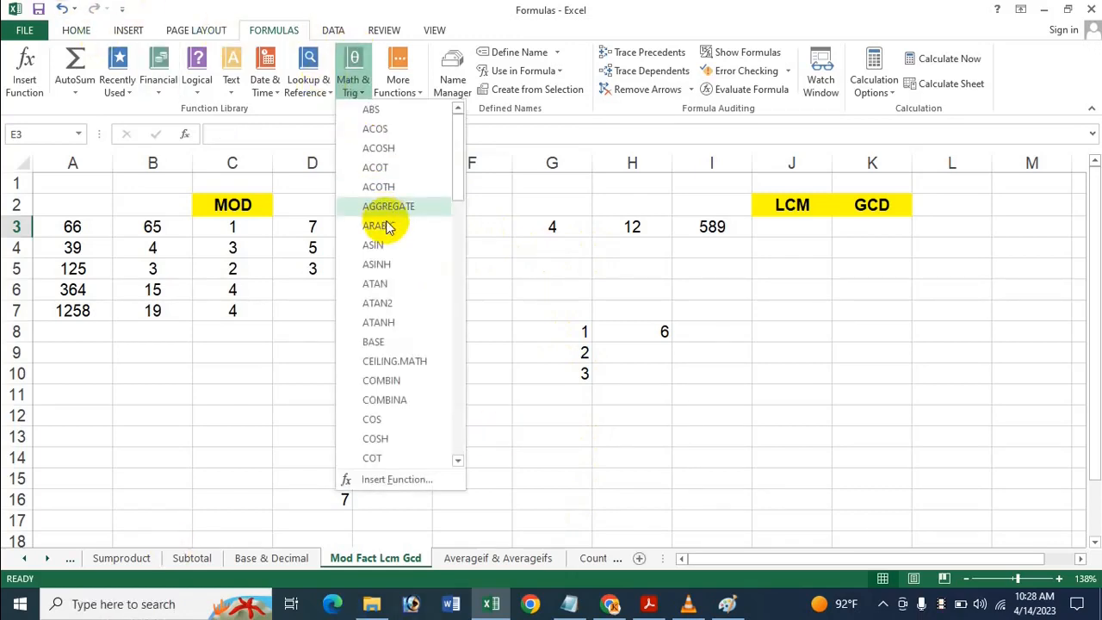
scroll(394, 226, "down", 12)
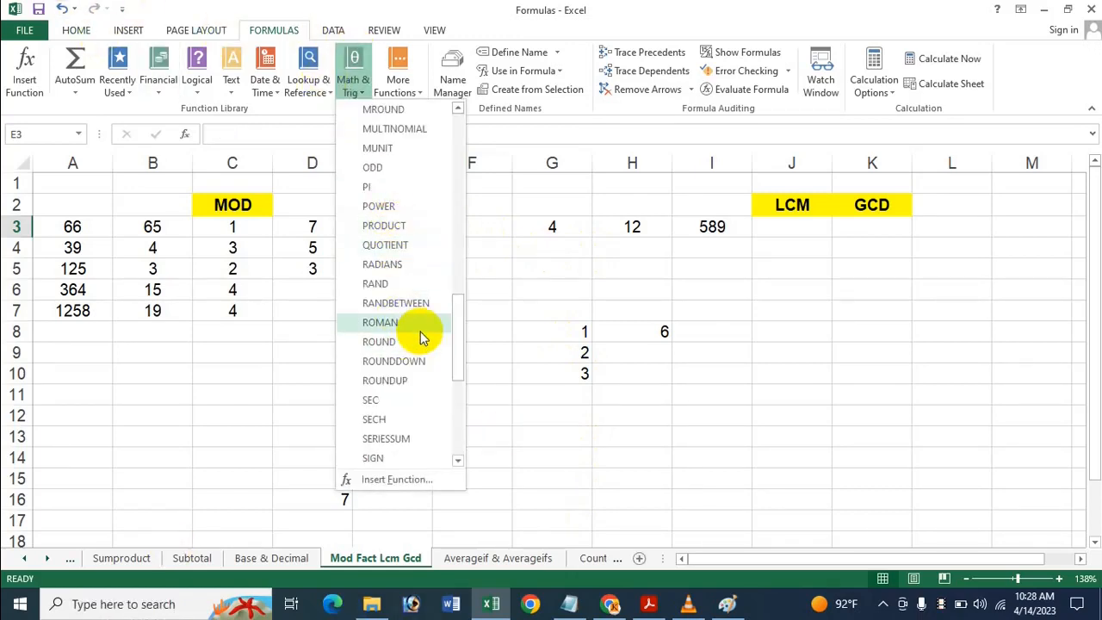
scroll(400, 241, "up", 5)
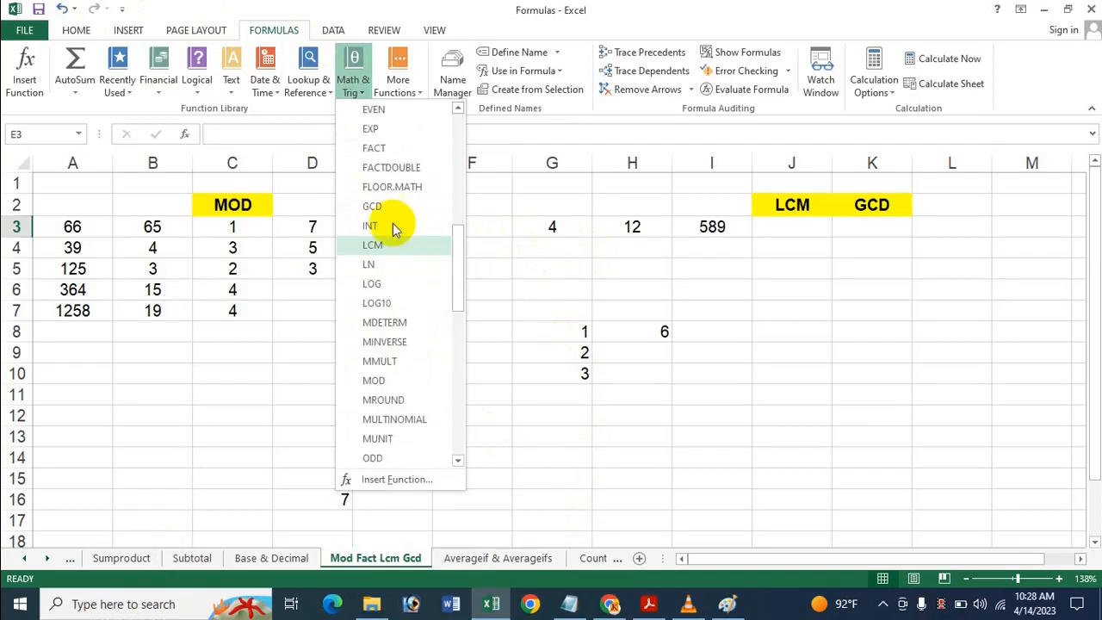
left_click(391, 147)
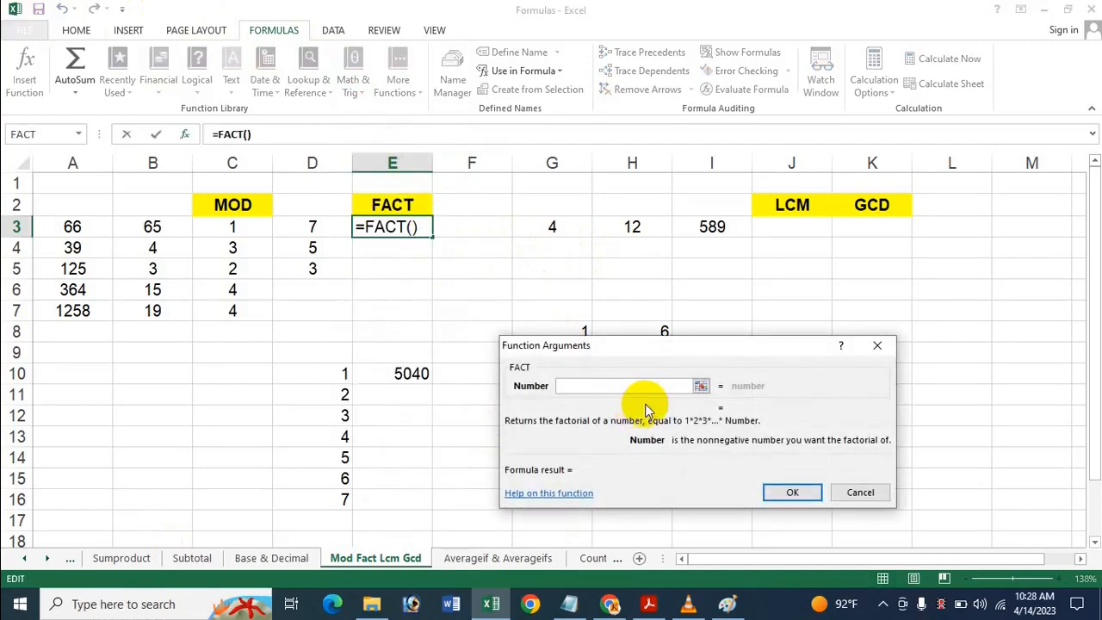
left_click(299, 223)
key("Return")
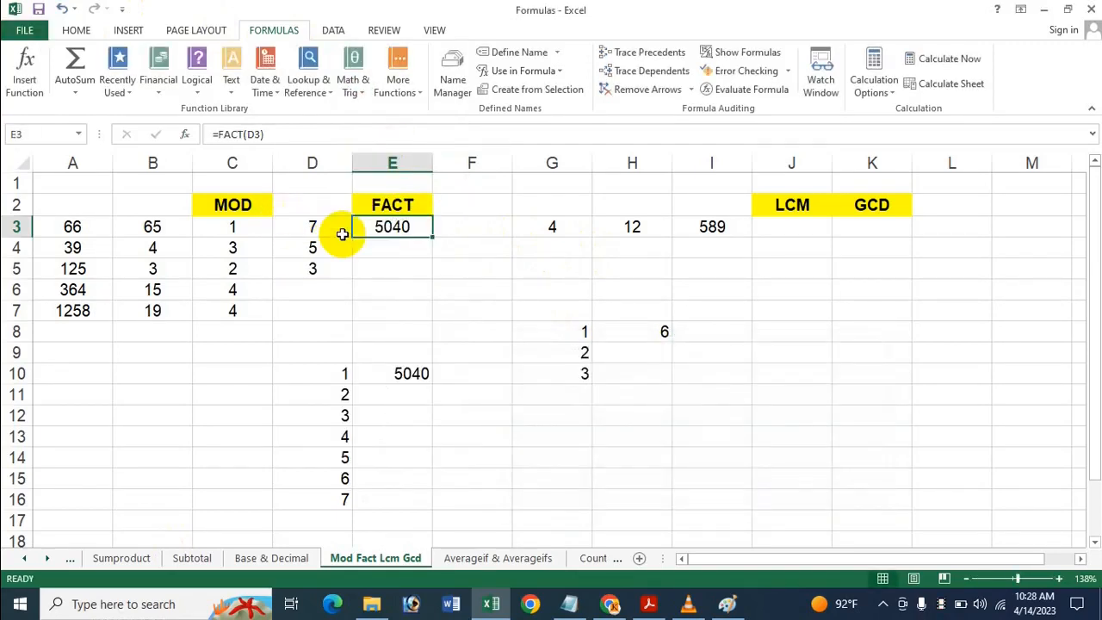
left_click_drag(432, 236, 393, 278)
Step: Set D4 to 6 to test the factorial formula beside it, and change D4 back to 5
left_click(308, 247)
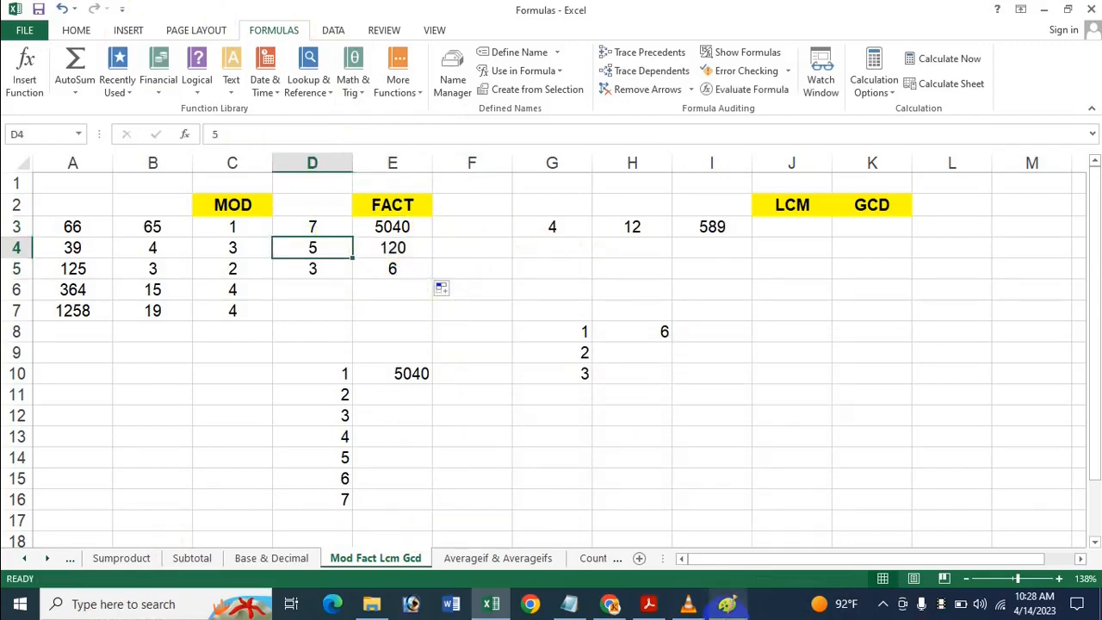
type("6")
key("Return")
key("Up")
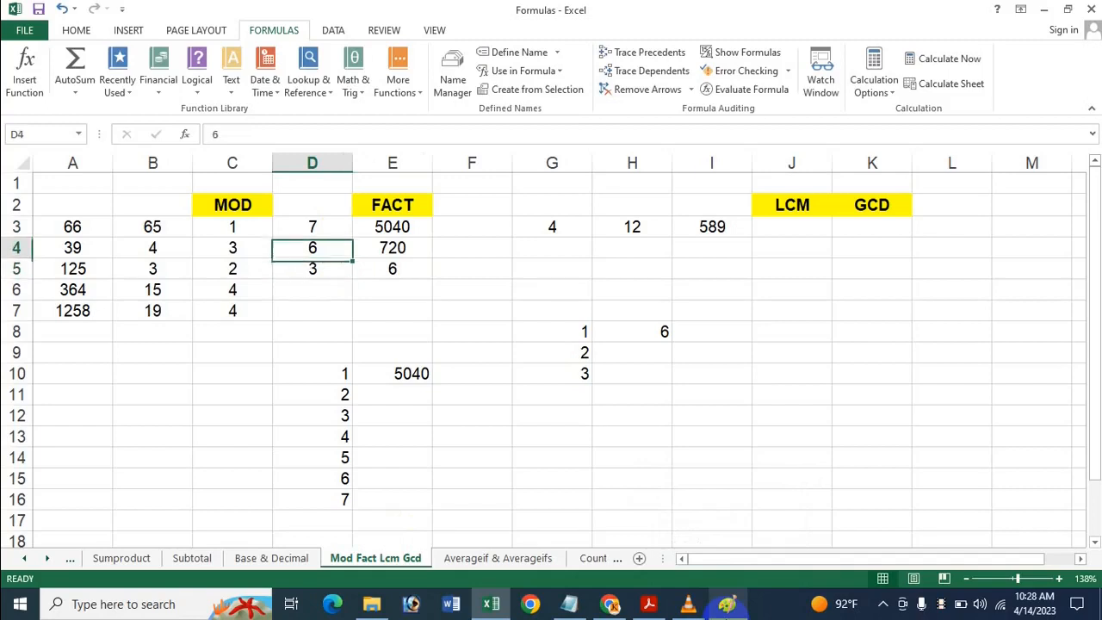
type("5")
key("Return")
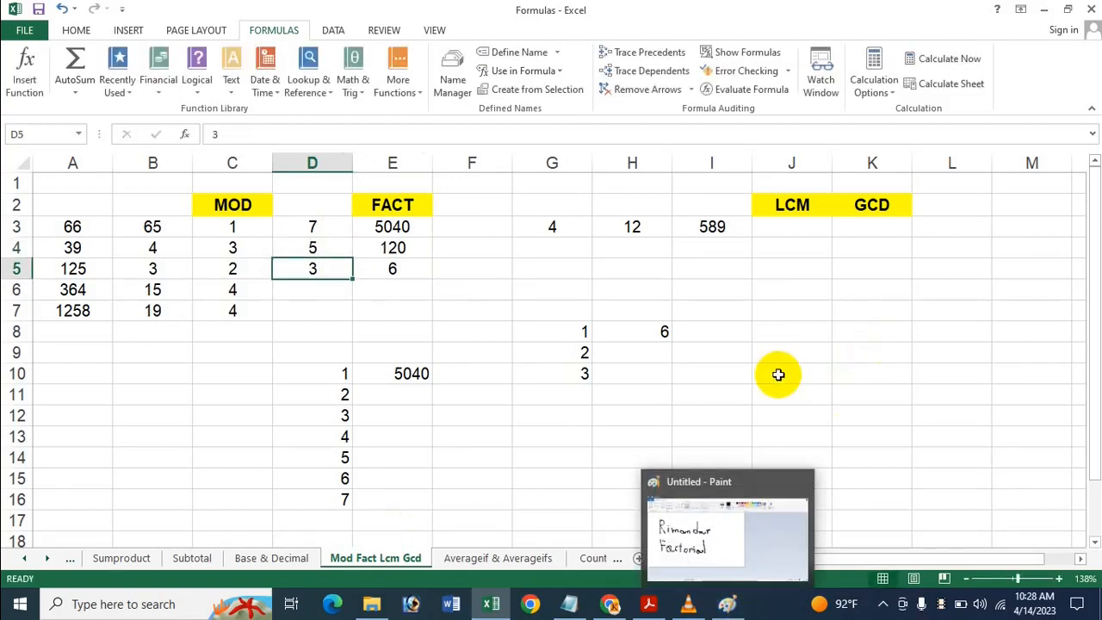
left_click(443, 284)
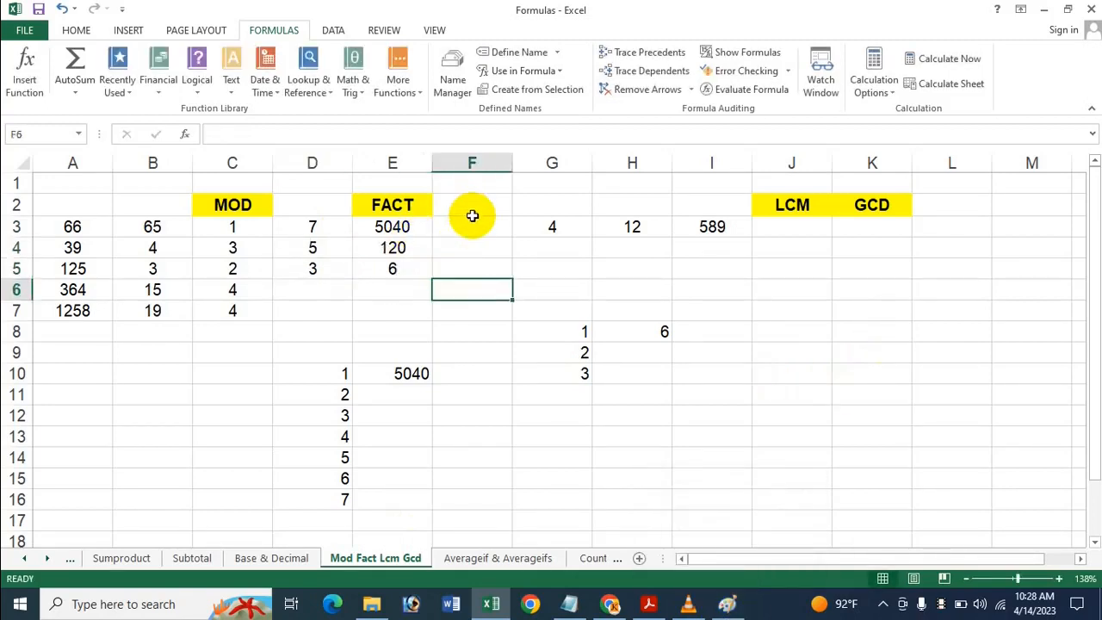
left_click(464, 224)
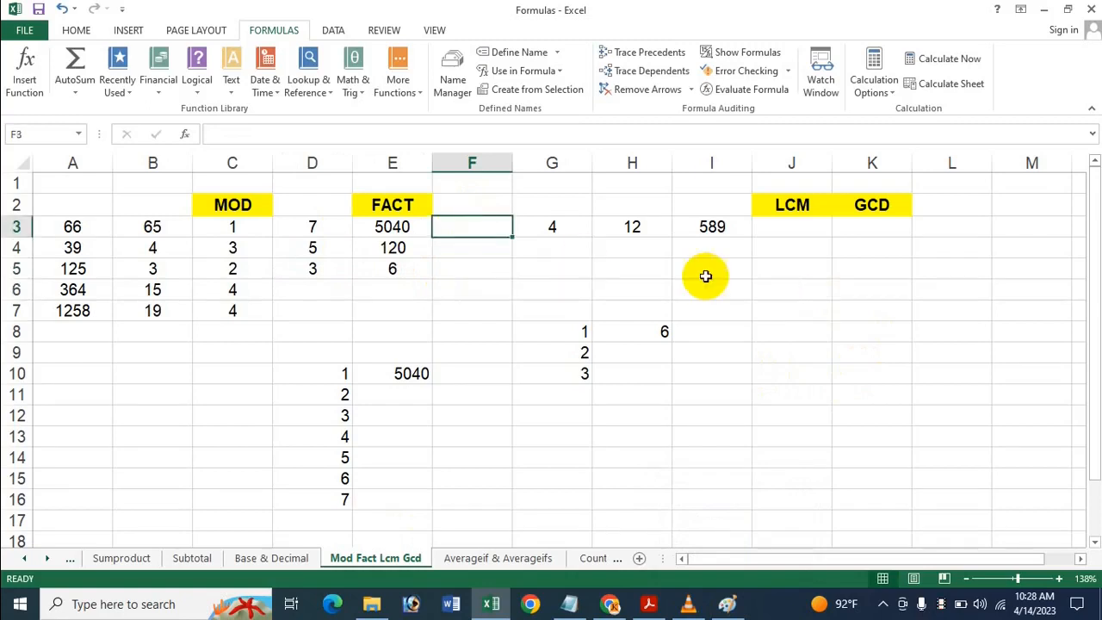
Step: Calculate the least common multiple of G3, H3 and I3 in cell J3 with the LCM function
left_click(799, 225)
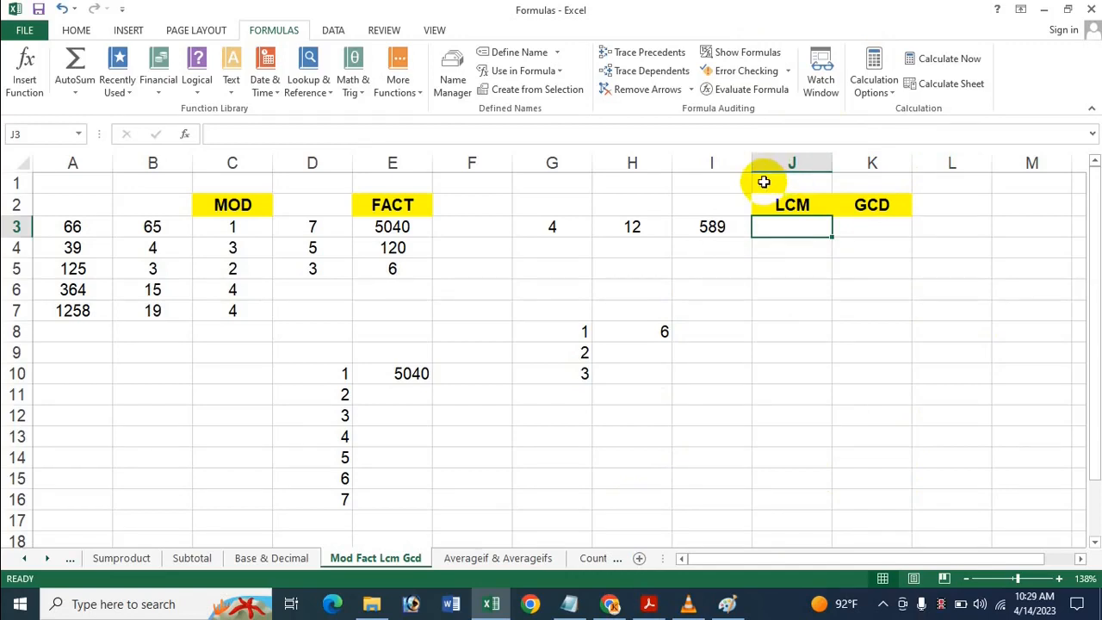
type("=")
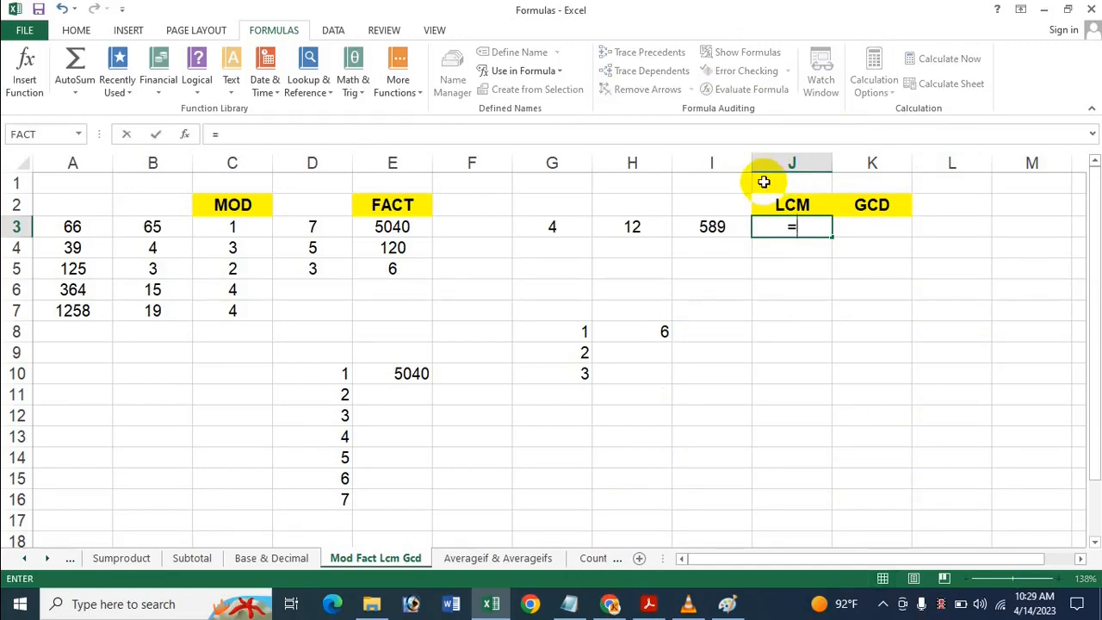
type("Lcd")
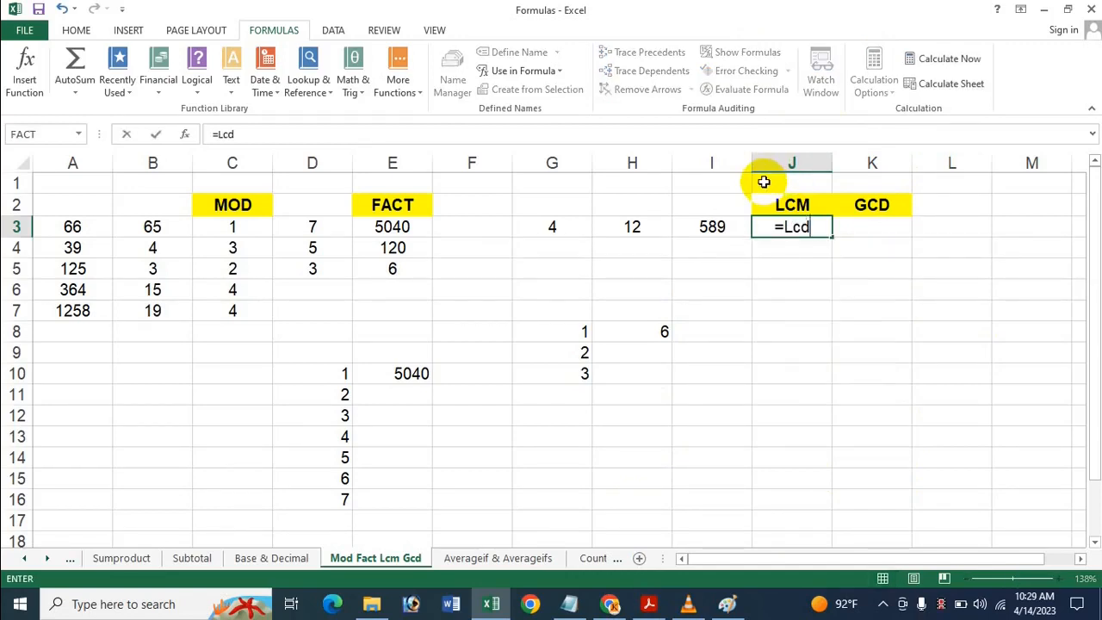
key("BackSpace")
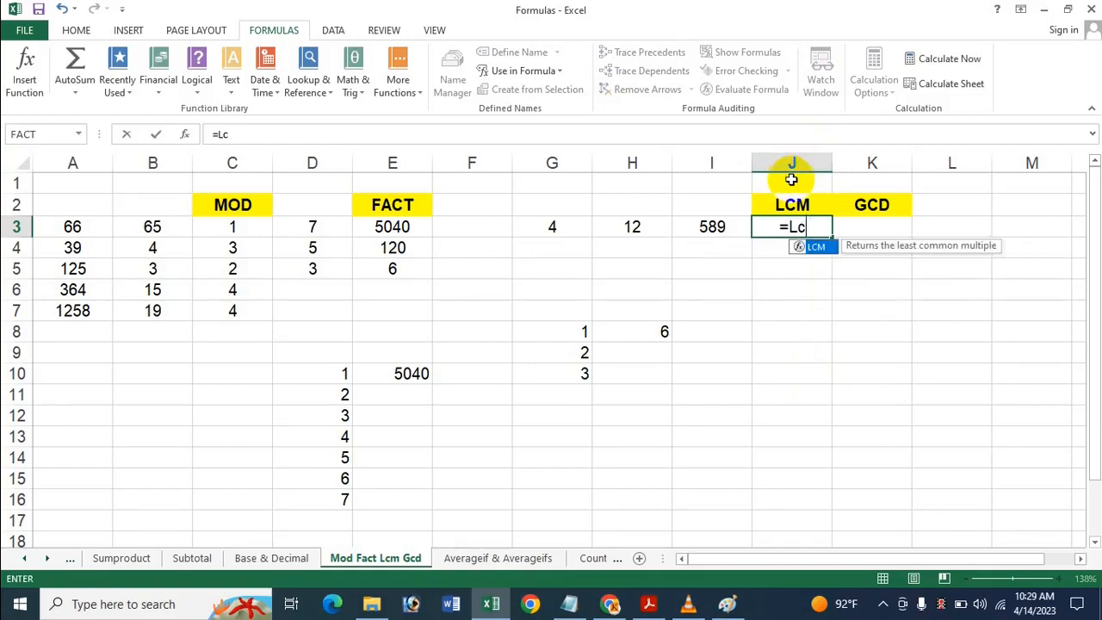
type("m")
key("Tab")
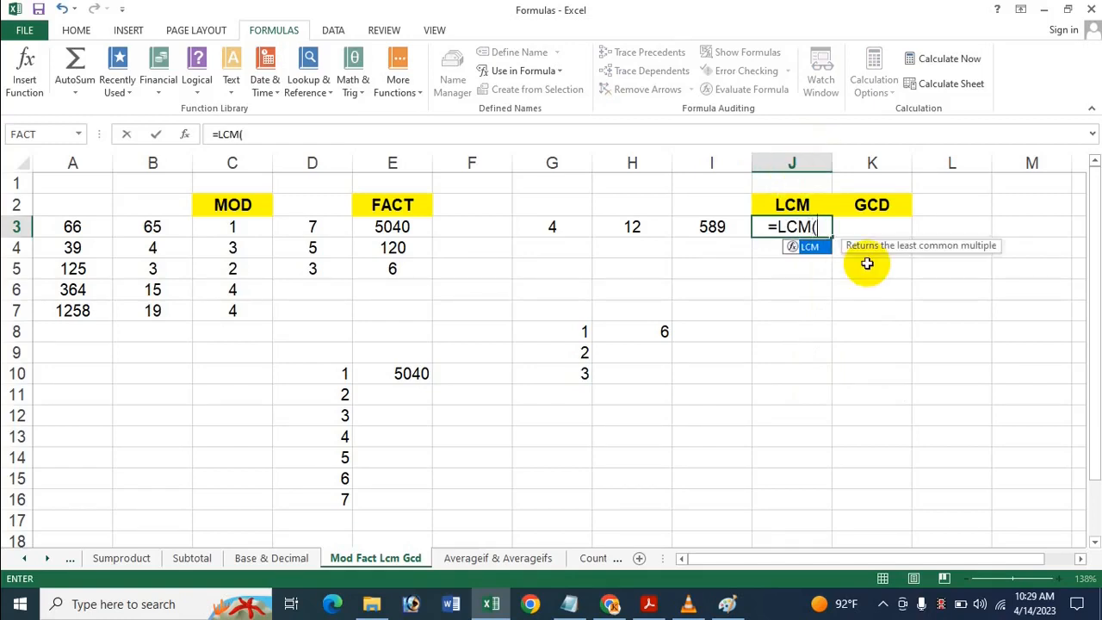
left_click(560, 226)
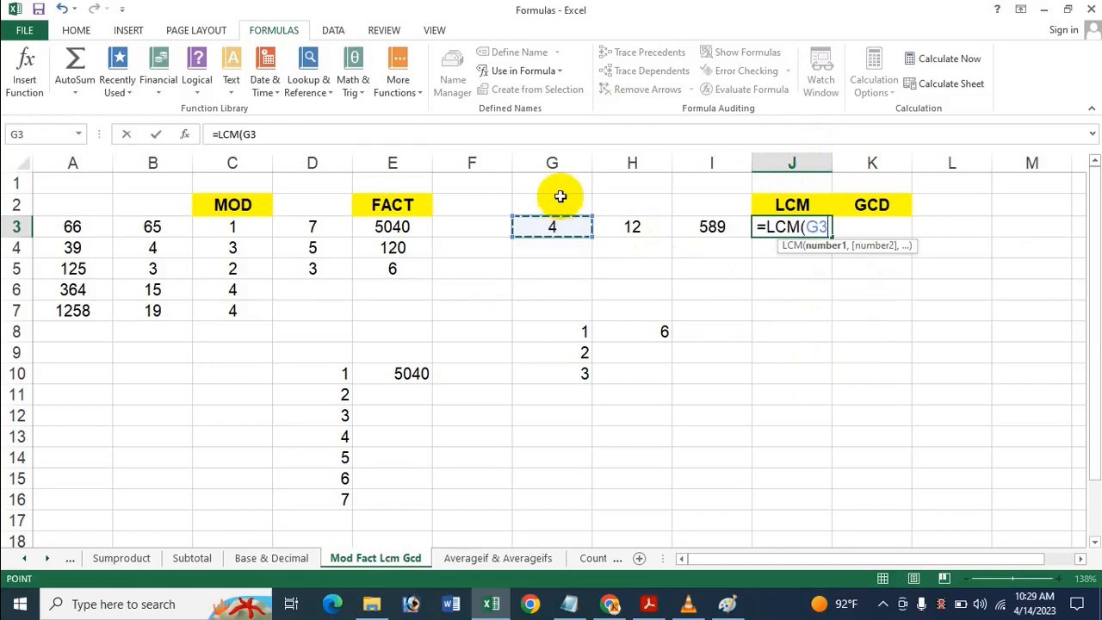
type(",")
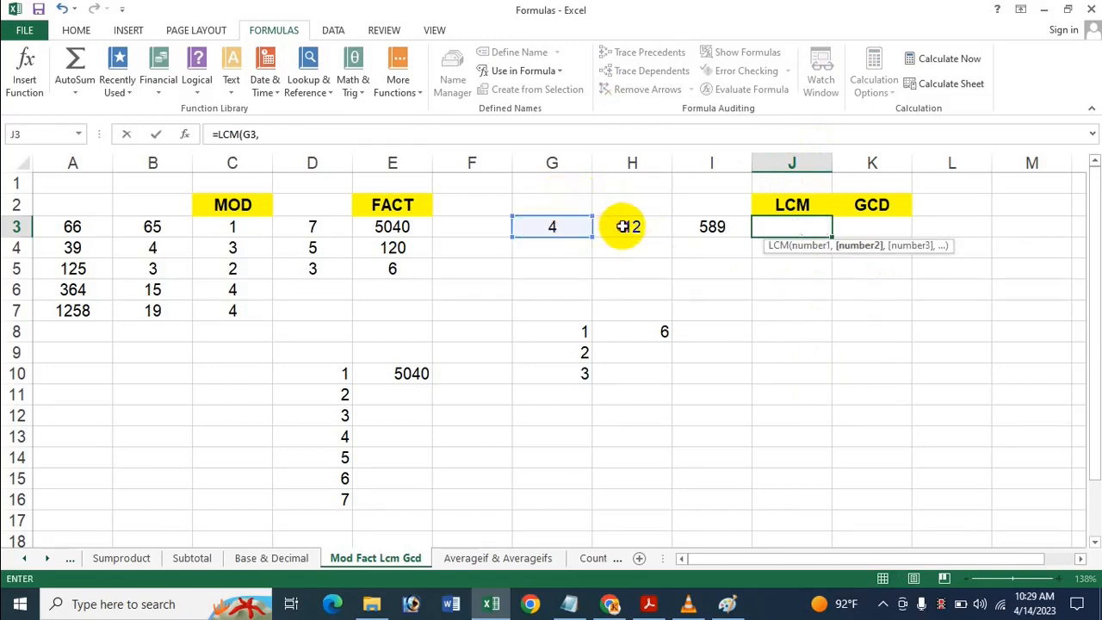
left_click(623, 226)
type(",")
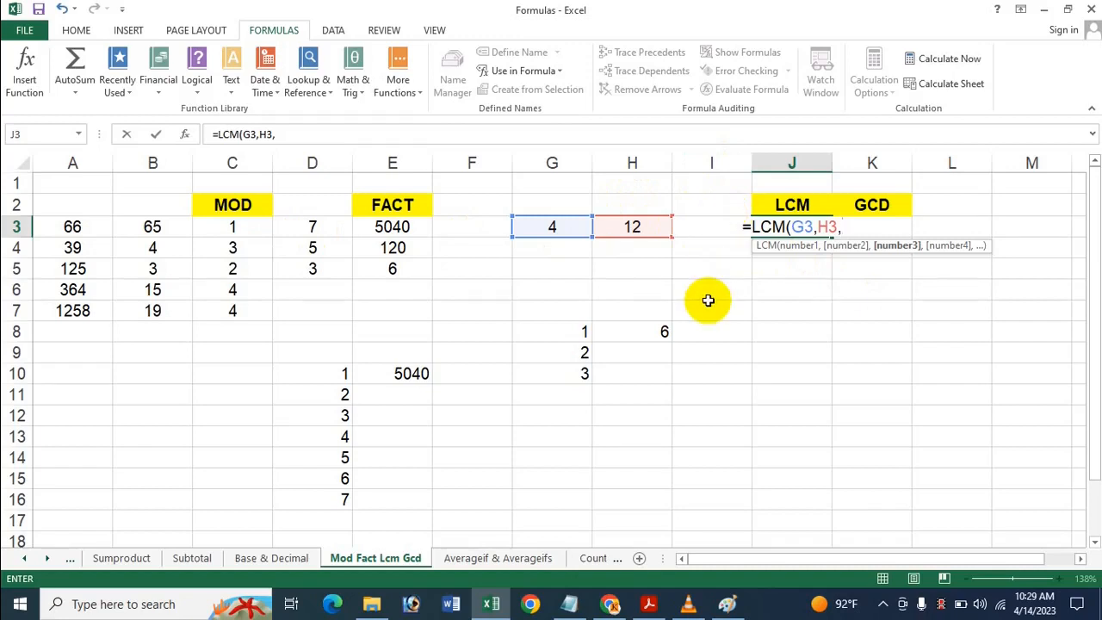
left_click(718, 251)
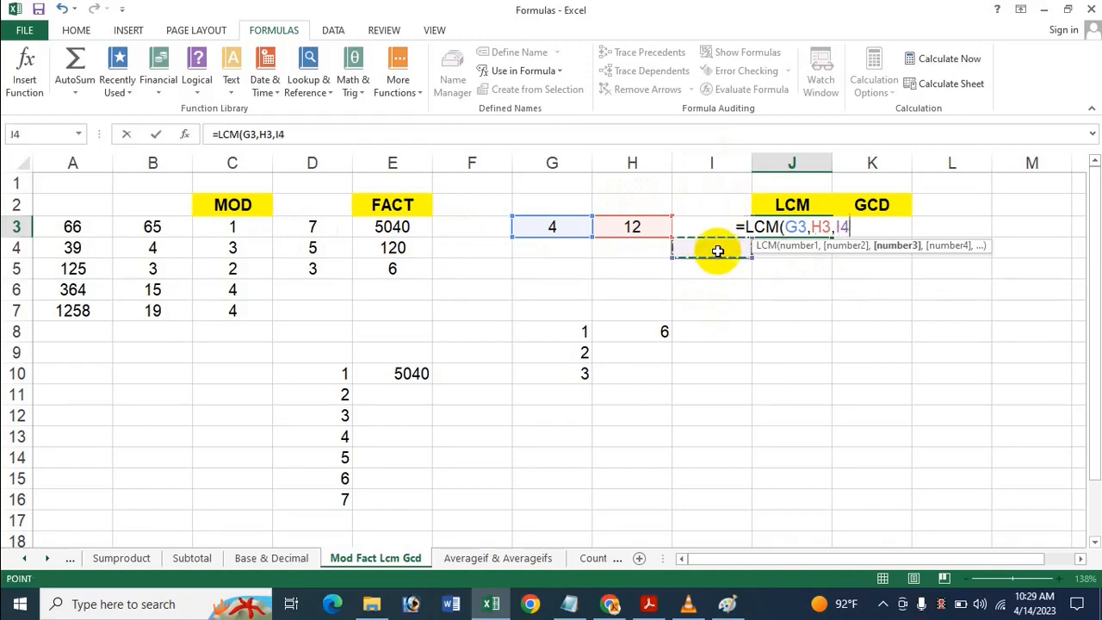
key("Up")
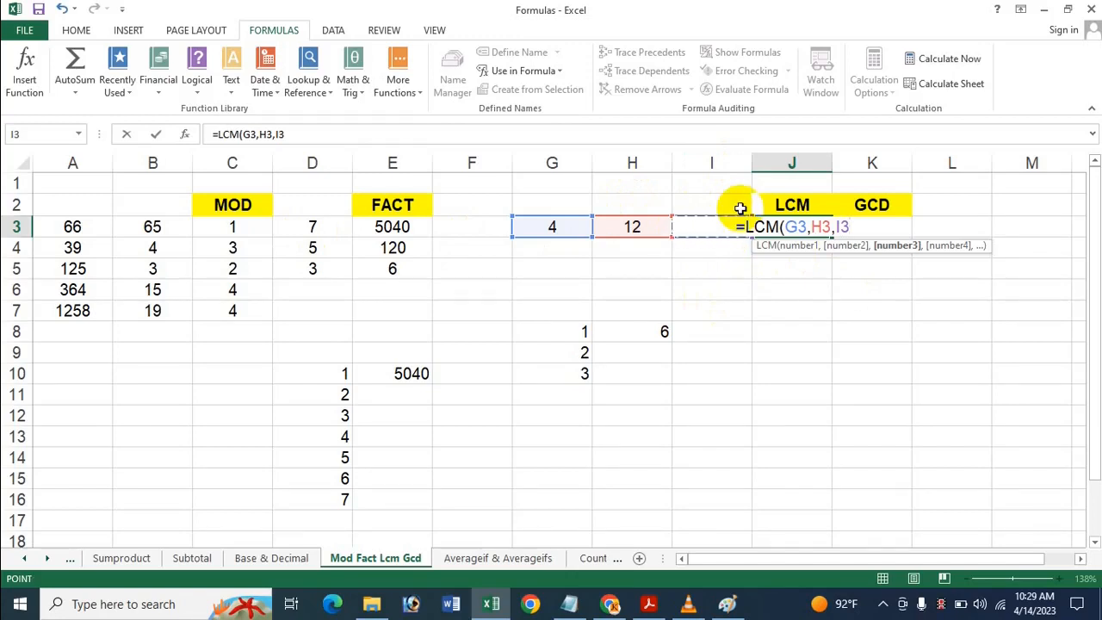
key("Return")
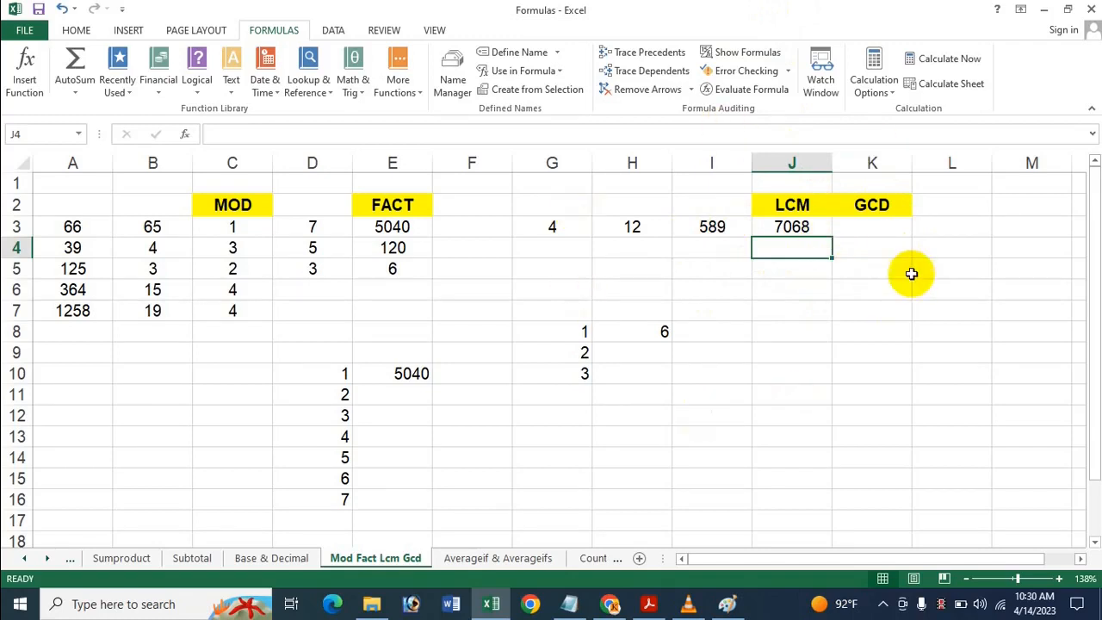
Step: Calculate the greatest common divisor of G3, H3 and I3 in cell K3 with the GCD function
left_click(876, 229)
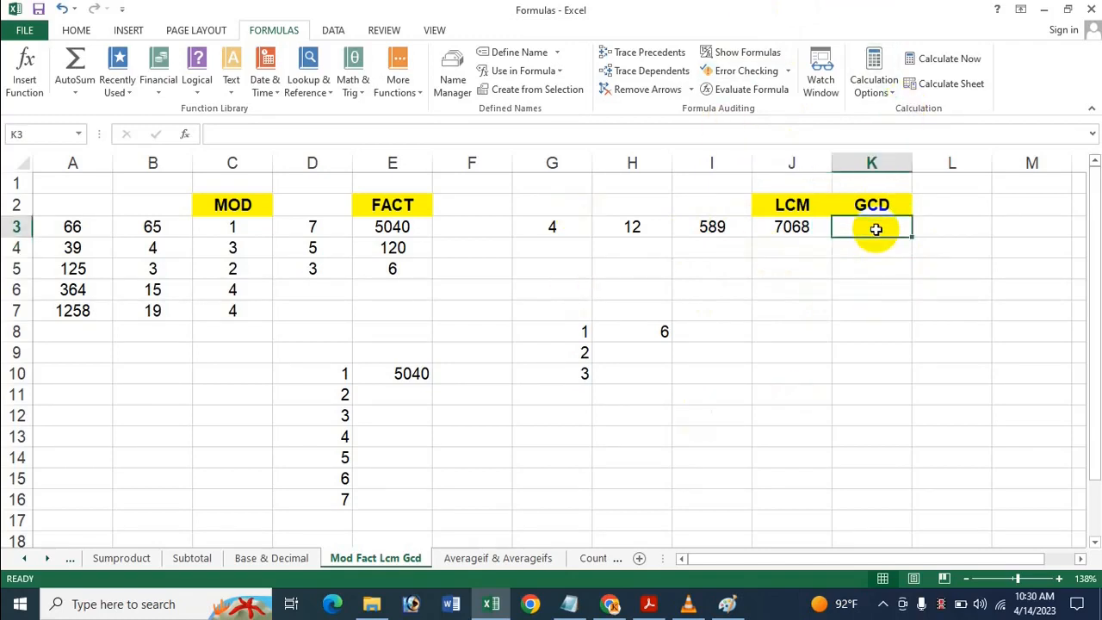
type("=")
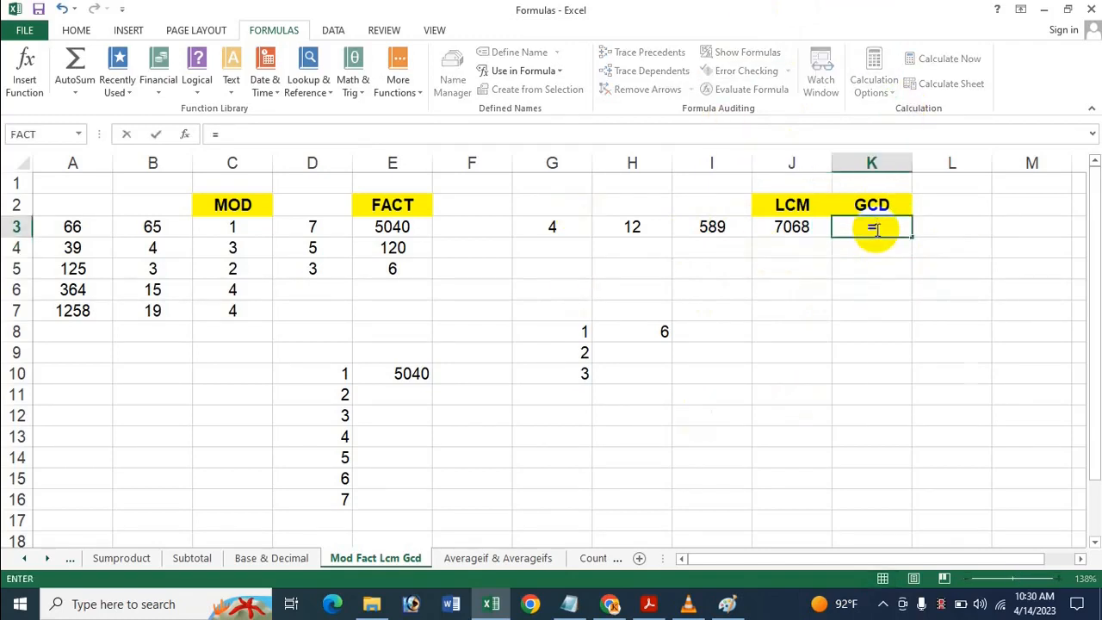
type("GCD(")
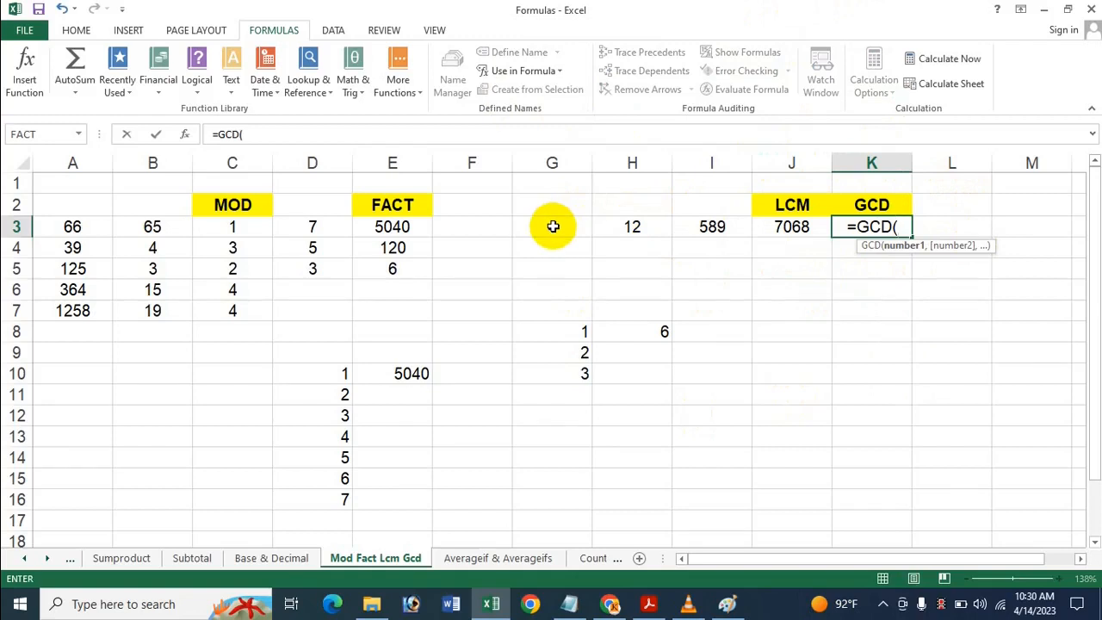
left_click(553, 226)
type(",")
left_click(631, 226)
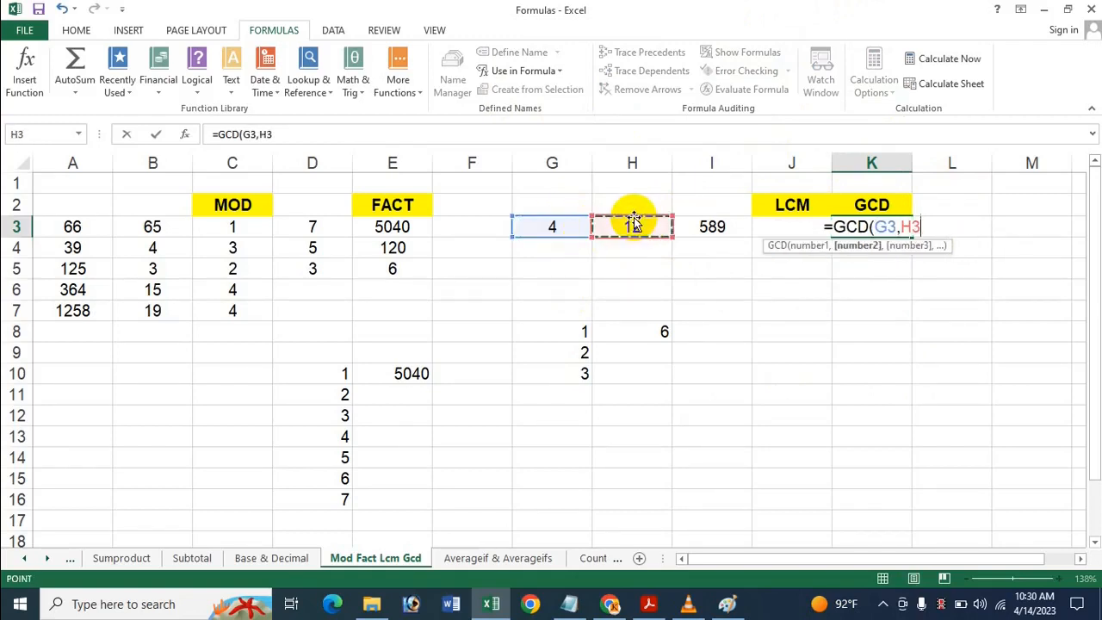
type(",")
left_click(683, 226)
key("Return")
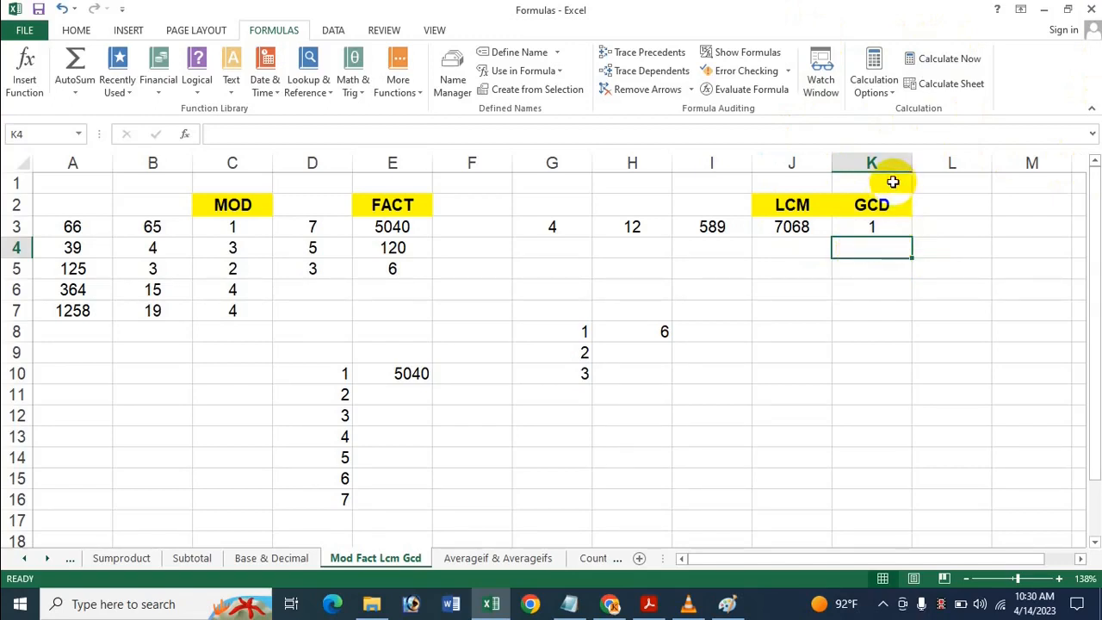
Step: Enter a second row of numbers for the LCM and GCD example: 2 in G4, 6 in H4 and 23 in I4
left_click(771, 275)
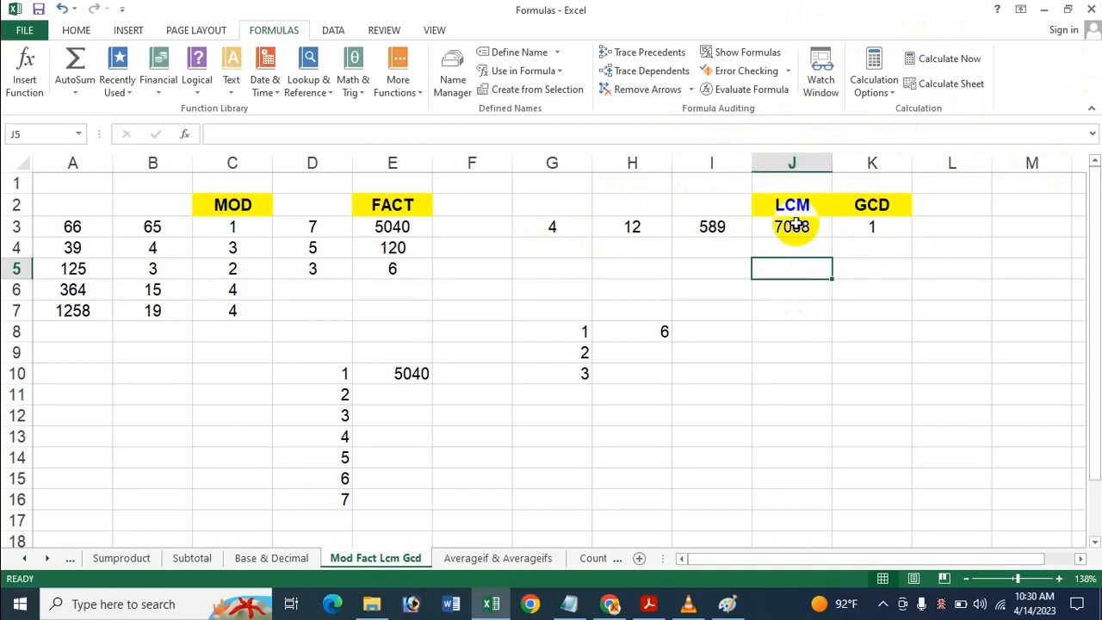
left_click(787, 248)
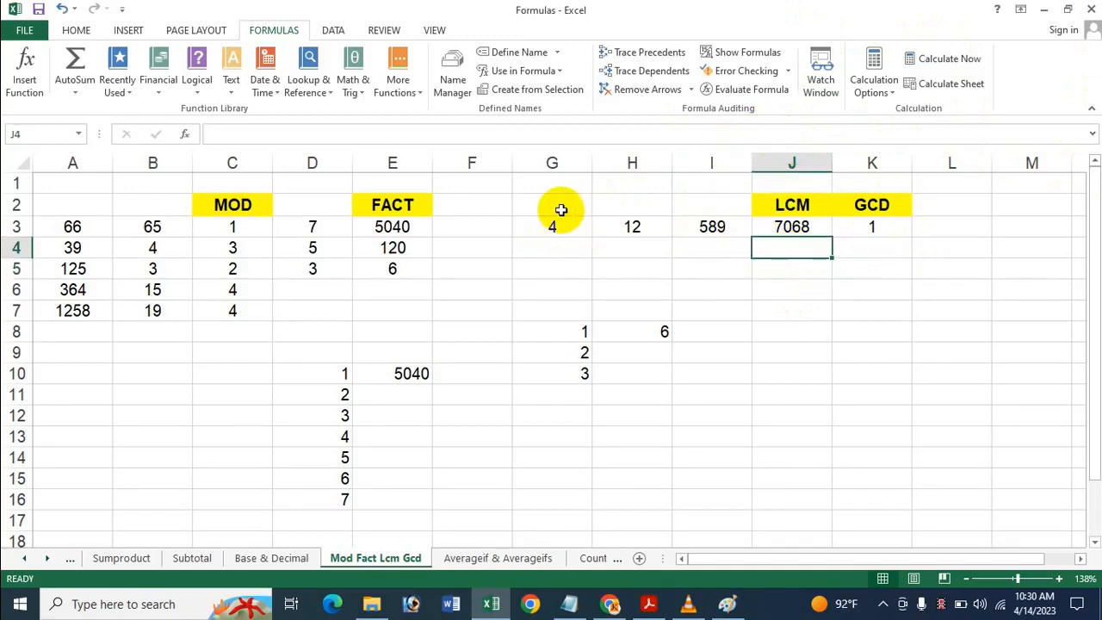
left_click(564, 251)
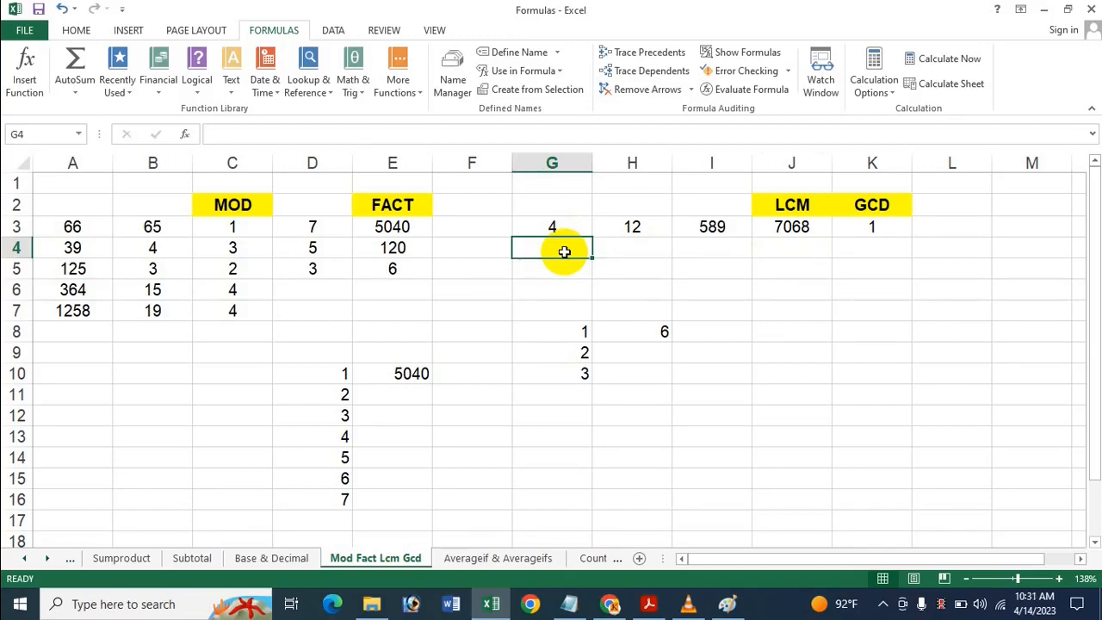
type("2")
key("Tab")
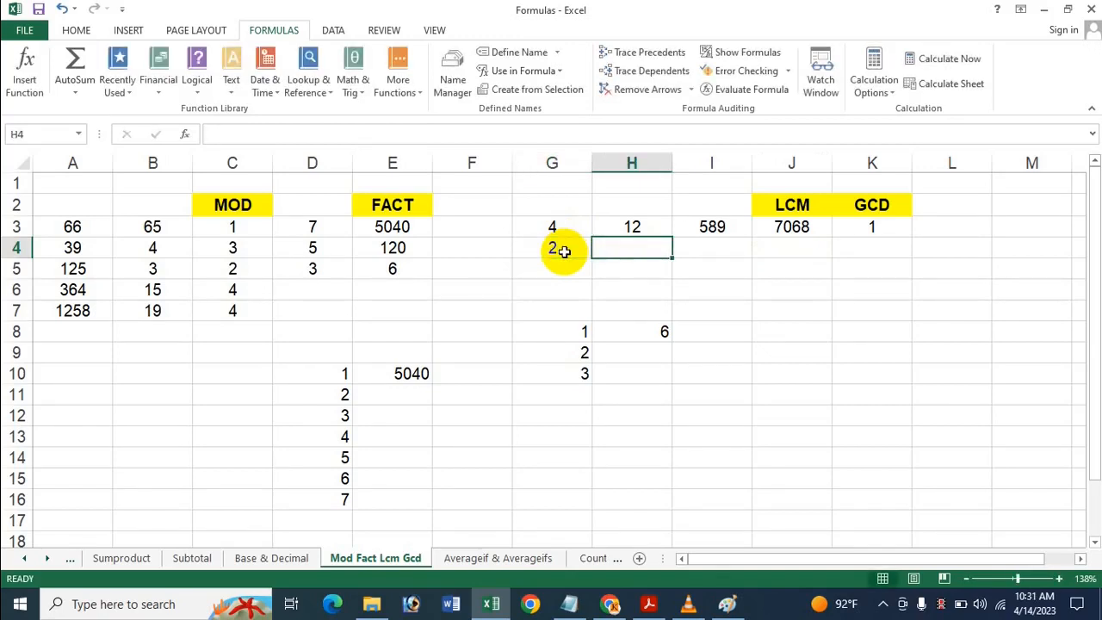
type("6")
key("Tab")
type("23")
key("Down")
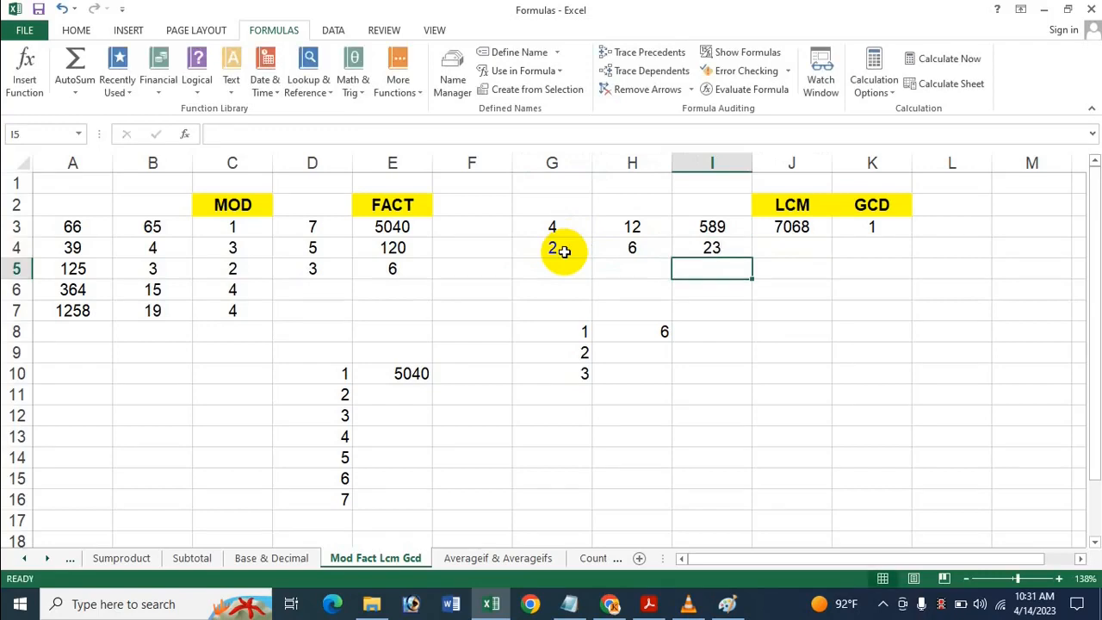
Step: Calculate the least common multiple of G4, H4 and I4 in cell J4 with the LCM function
key("Right")
key("Up")
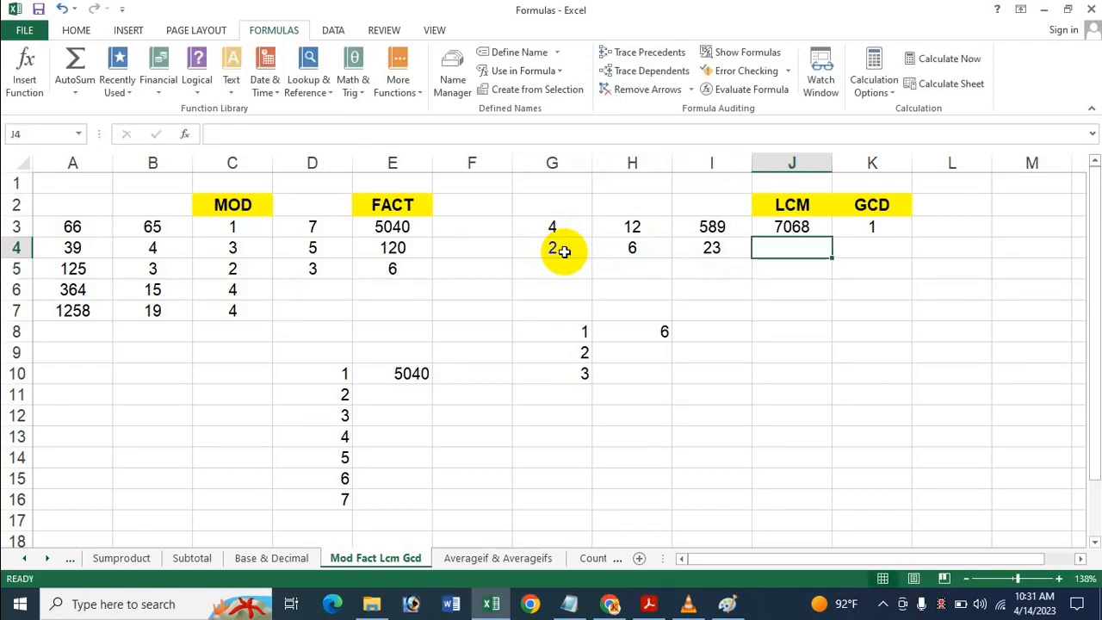
type("=Lcm")
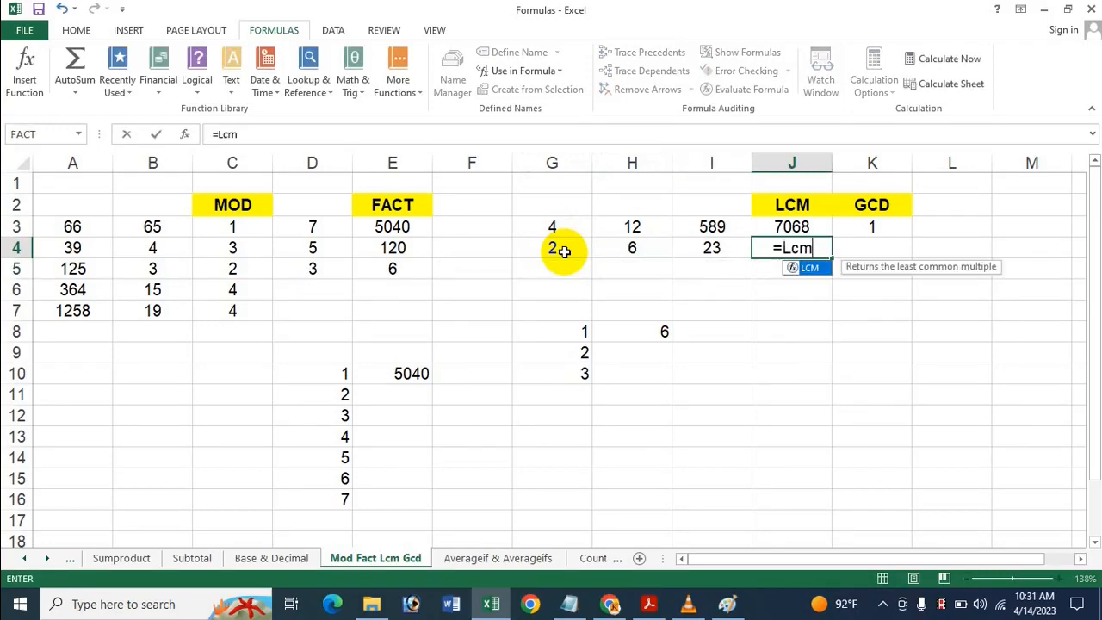
key("Tab")
left_click(554, 245)
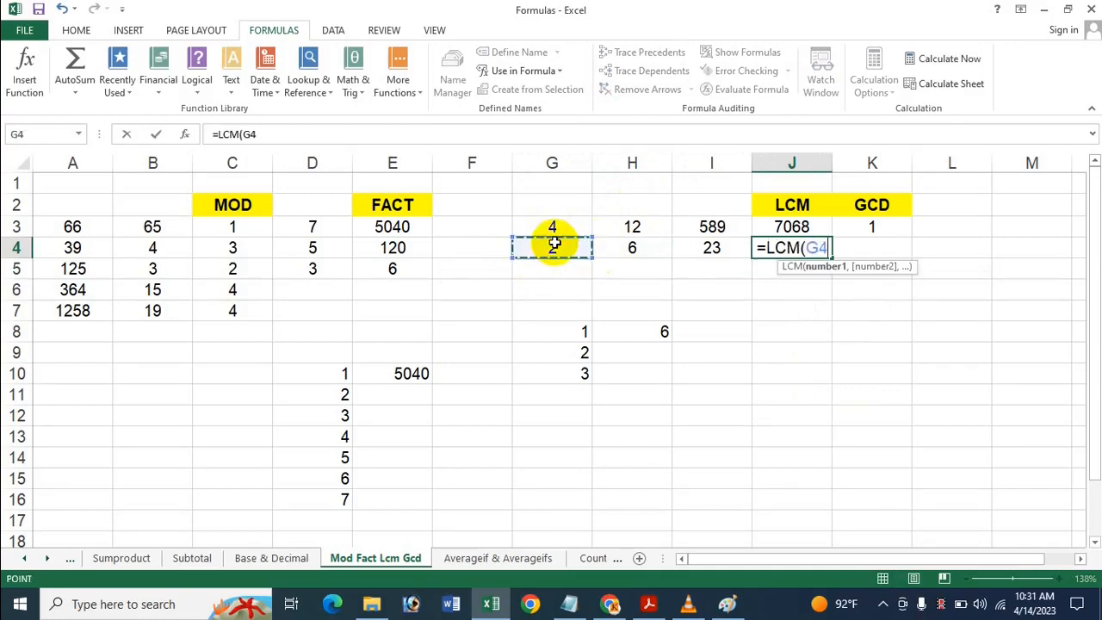
type(",")
left_click(633, 248)
type(",")
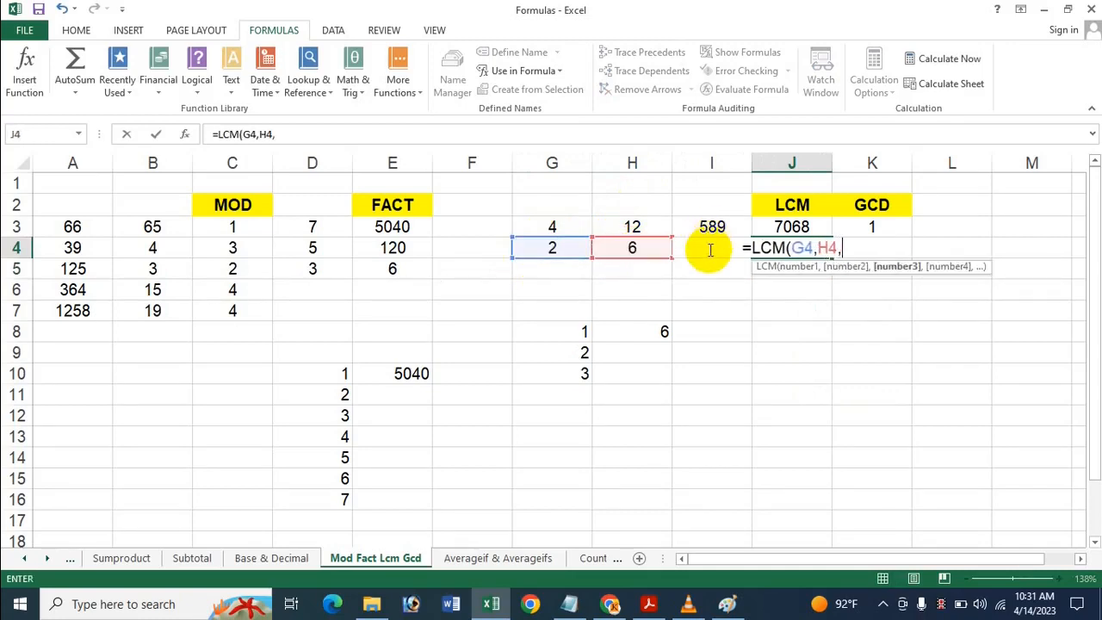
left_click(704, 270)
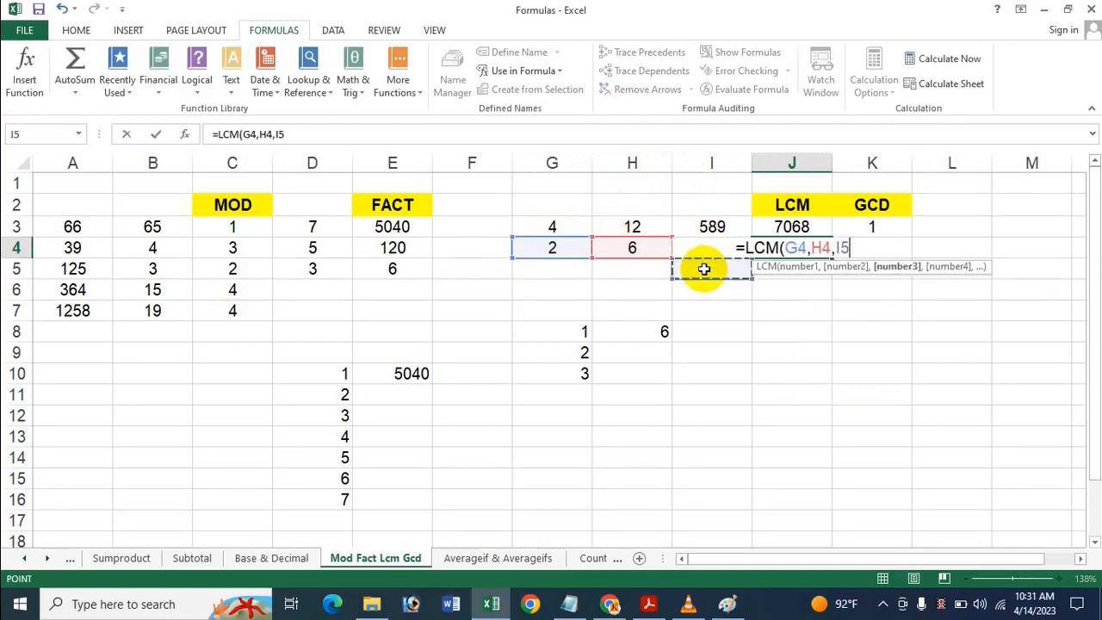
key("Up")
key("Return")
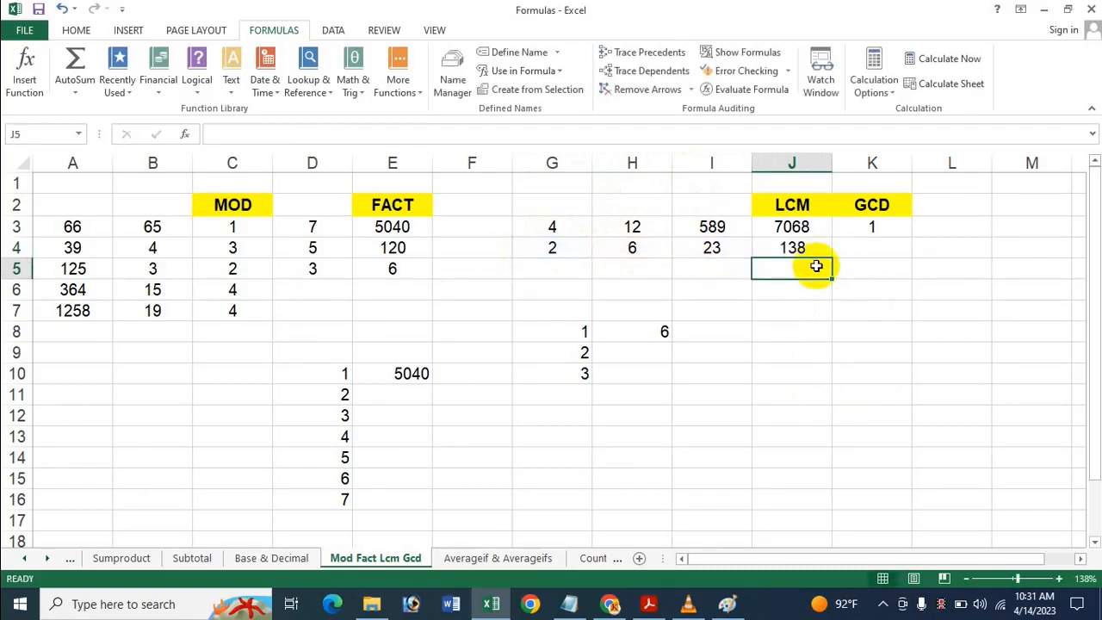
Step: Calculate the greatest common divisor of G4, H4 and I4 in cell K4 with the GCD function
left_click(853, 249)
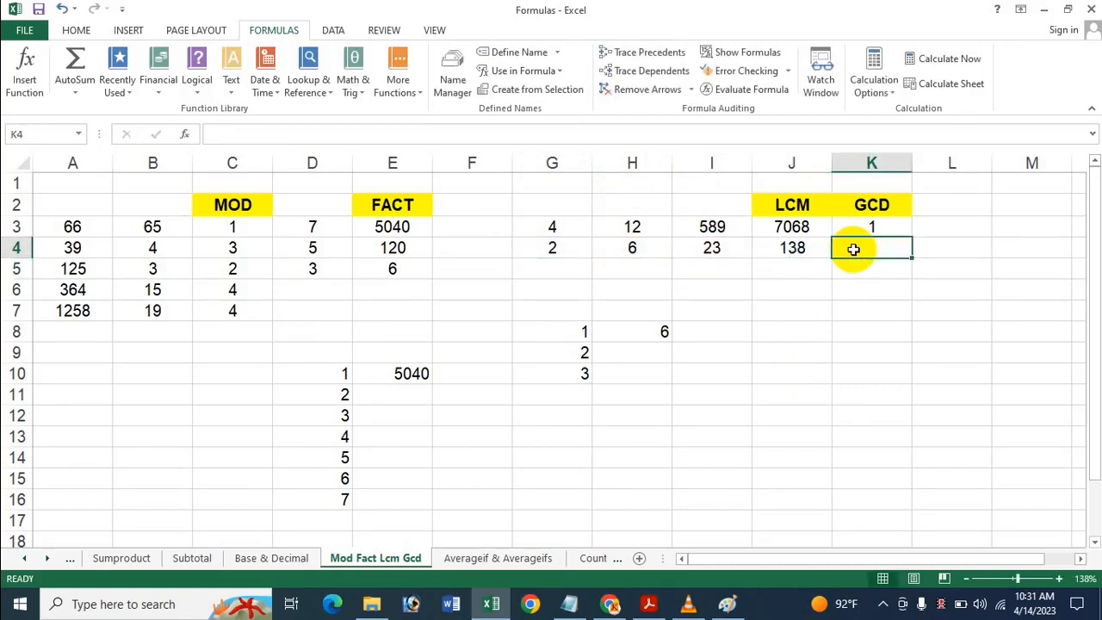
type("=")
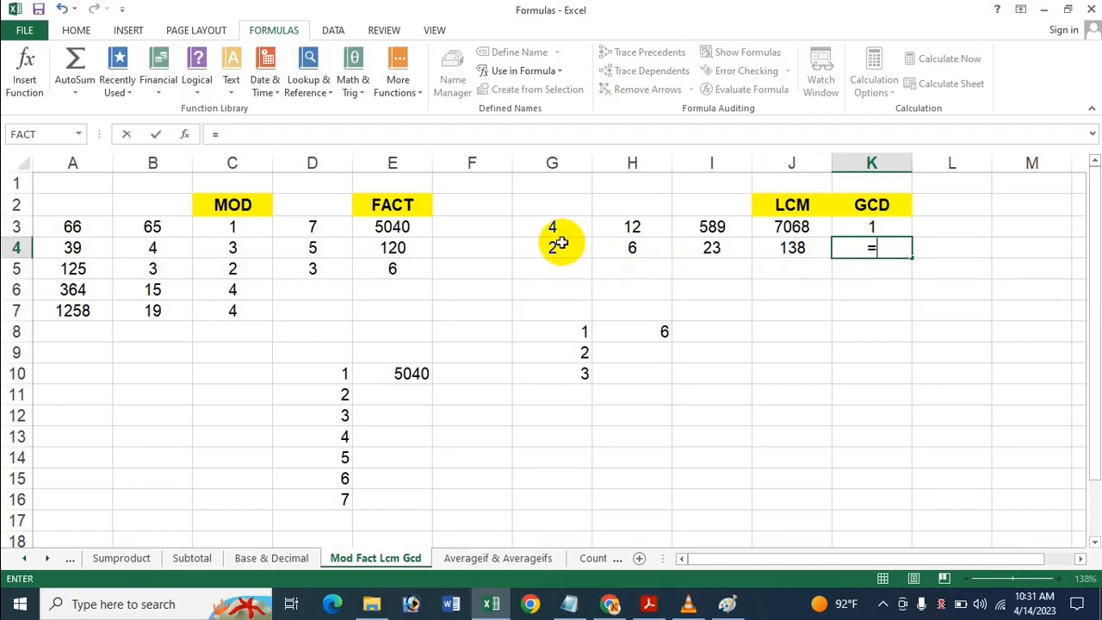
type("GC")
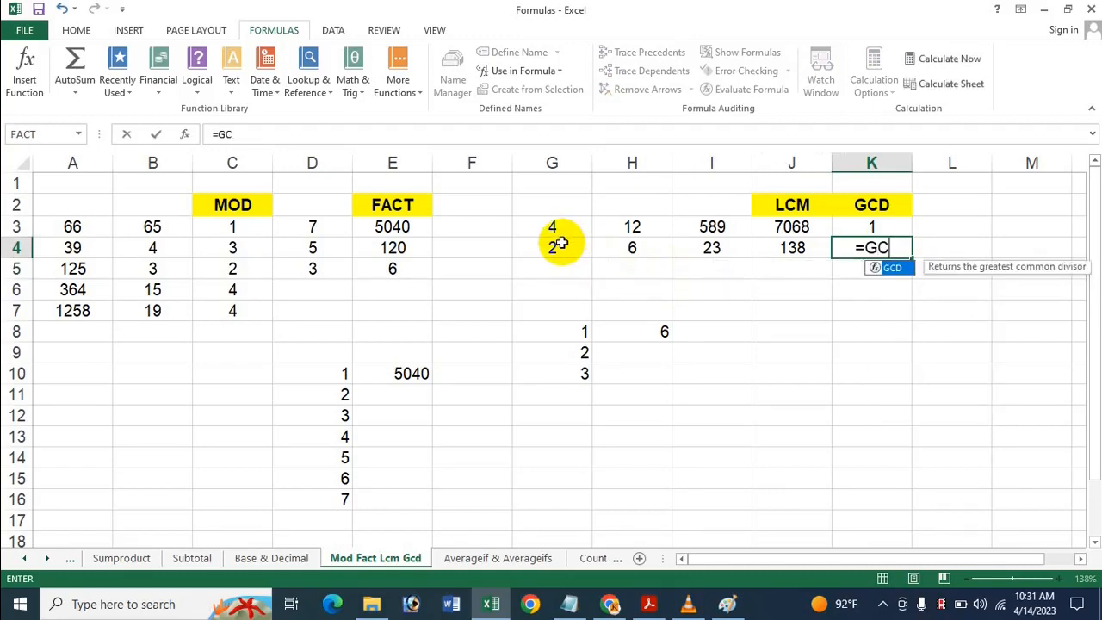
type("D(")
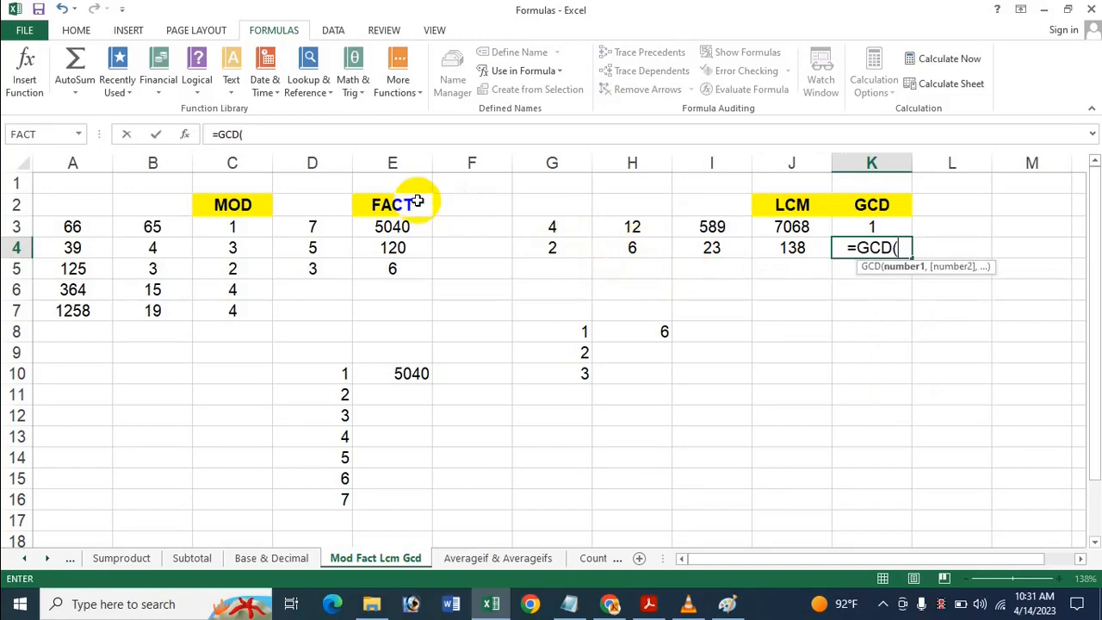
left_click(553, 248)
type(",")
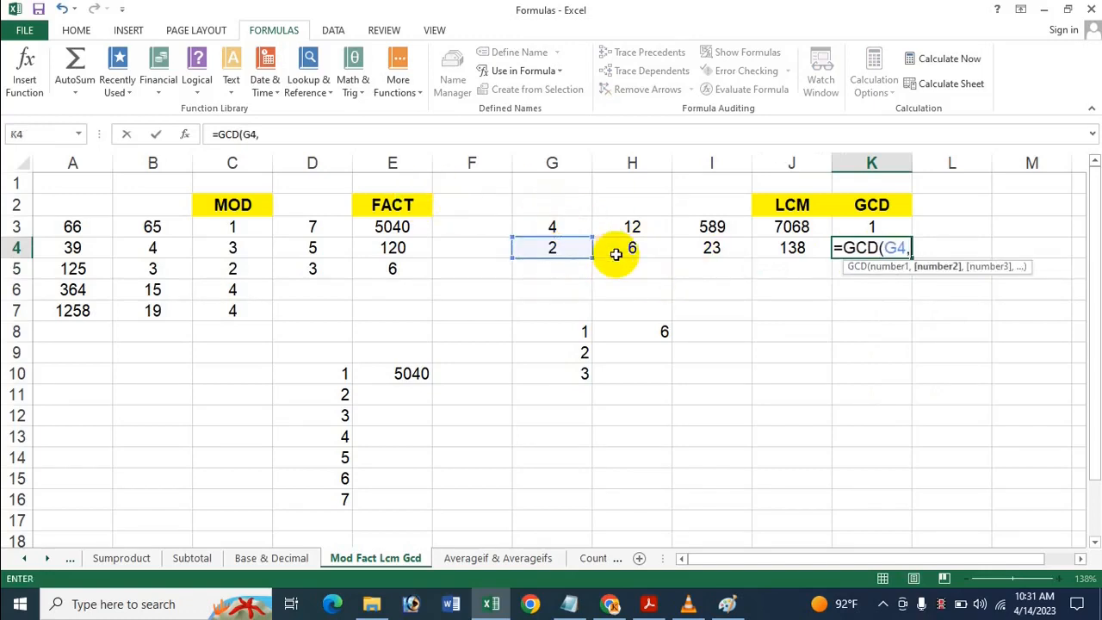
left_click(618, 251)
type(",")
left_click(688, 248)
key("Return")
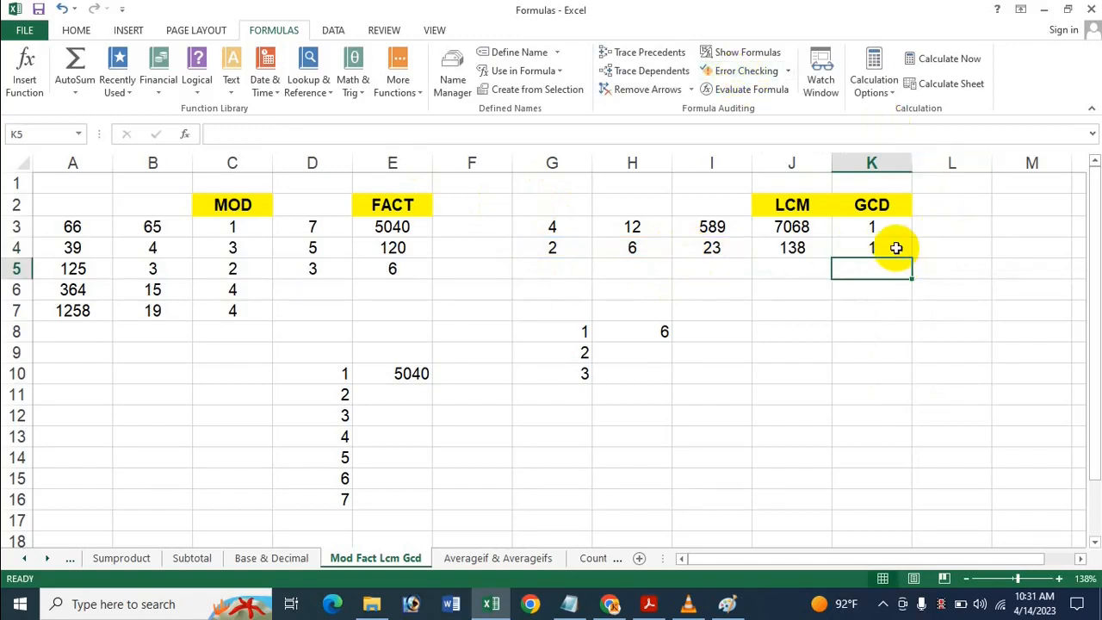
Step: Set I4 to 5 and H4 to 4 to test the LCM and GCD formulas in row 4
left_click(695, 249)
type("5")
key("Return")
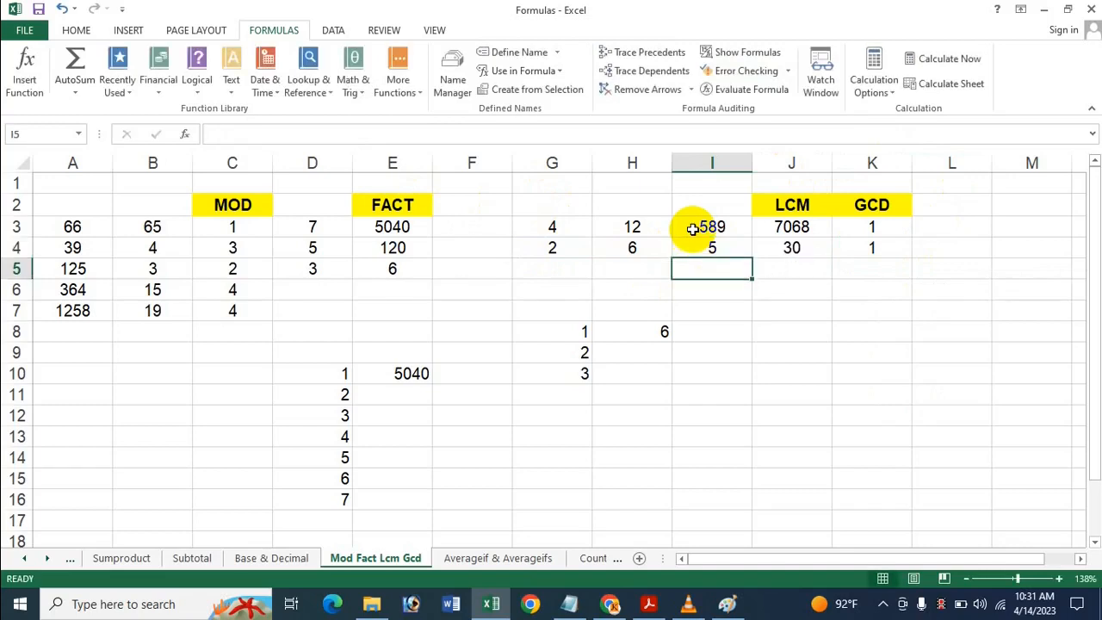
key("Left")
key("Up")
type("6")
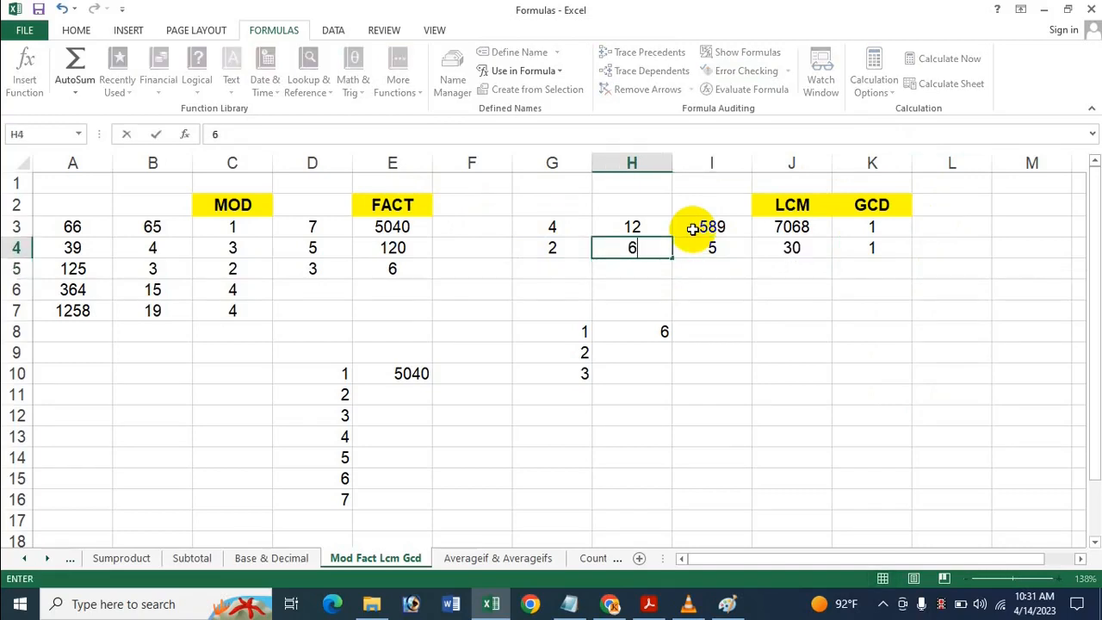
key("BackSpace")
type("4")
key("Left")
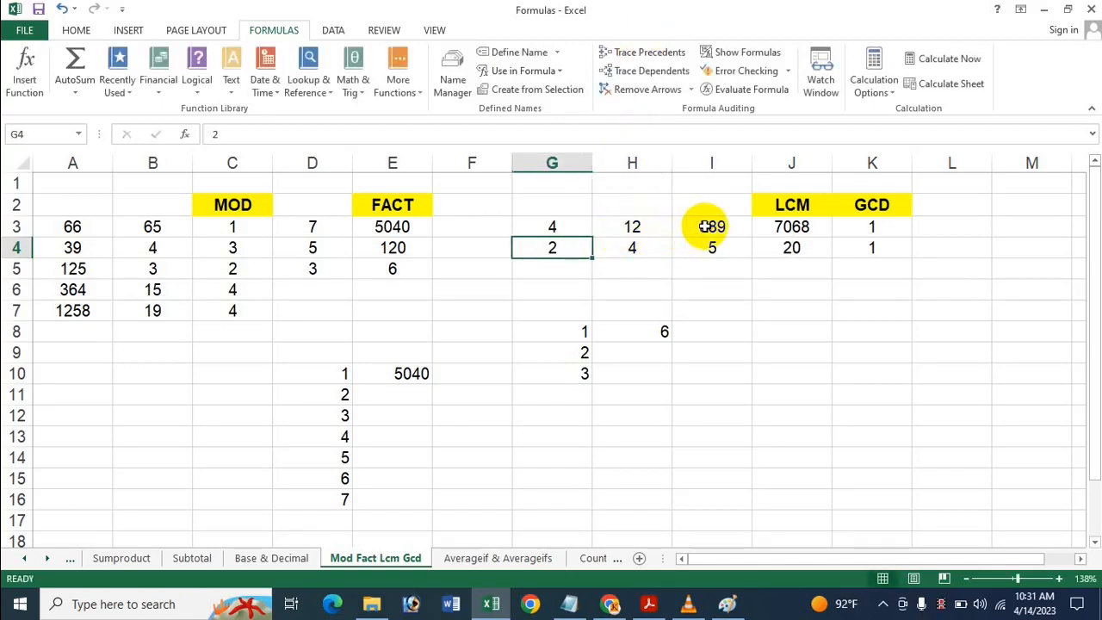
Step: Set I3 to 25 to test the LCM and GCD formulas in row 3
left_click(704, 226)
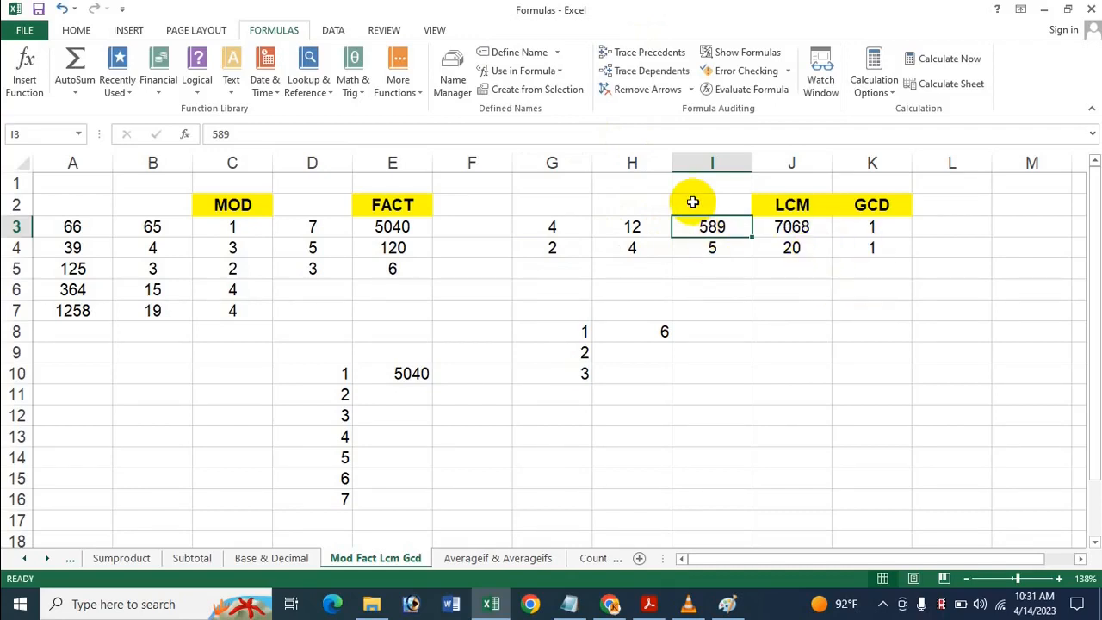
type("5")
key("BackSpace")
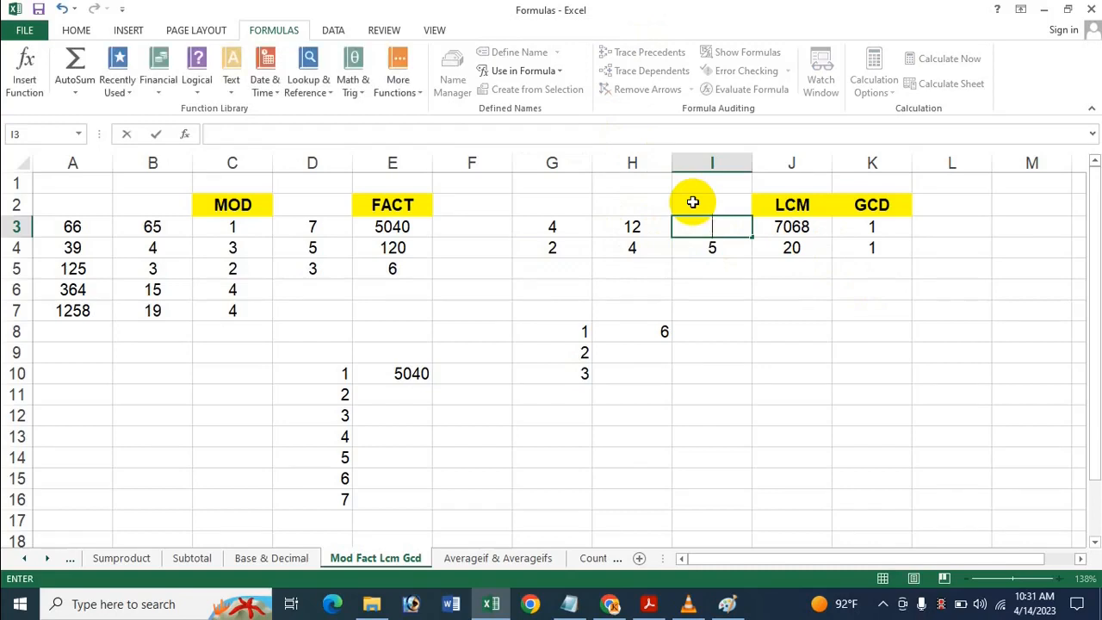
type("25")
key("Return")
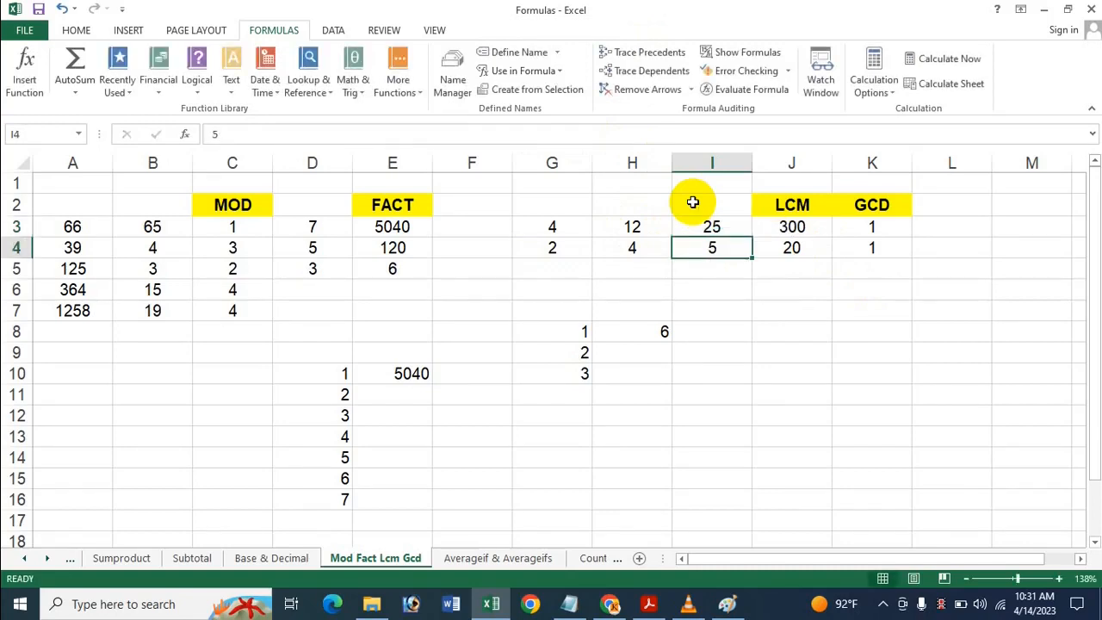
Step: Set H3 to 2 and I3 to 5 as inputs for the LCM and GCD formulas in row 3
key("Up")
key("Left")
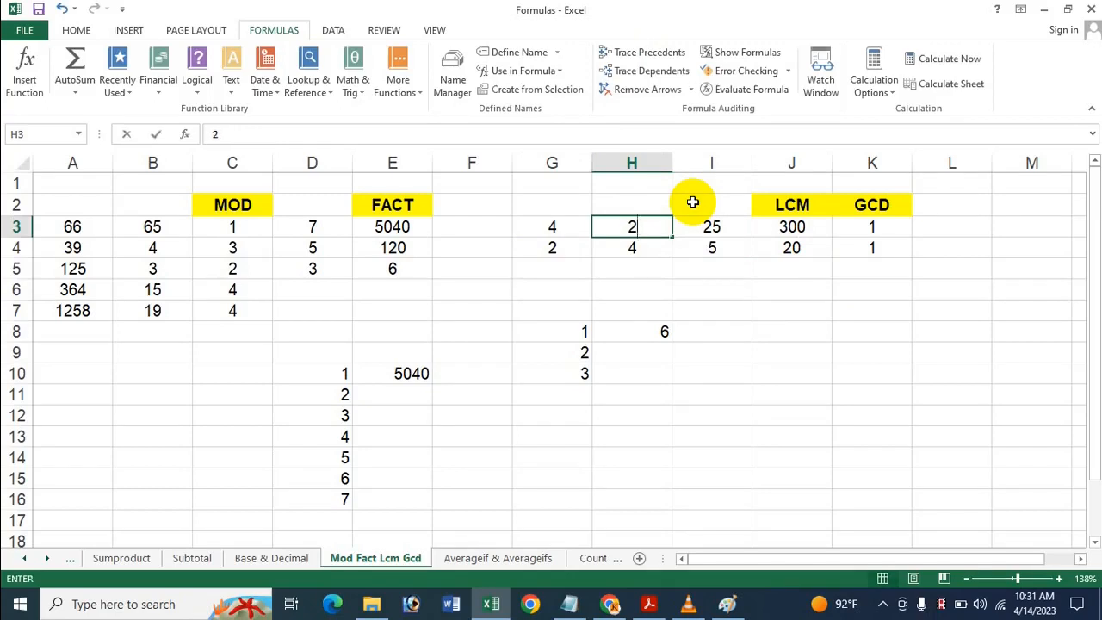
type("2")
key("Return")
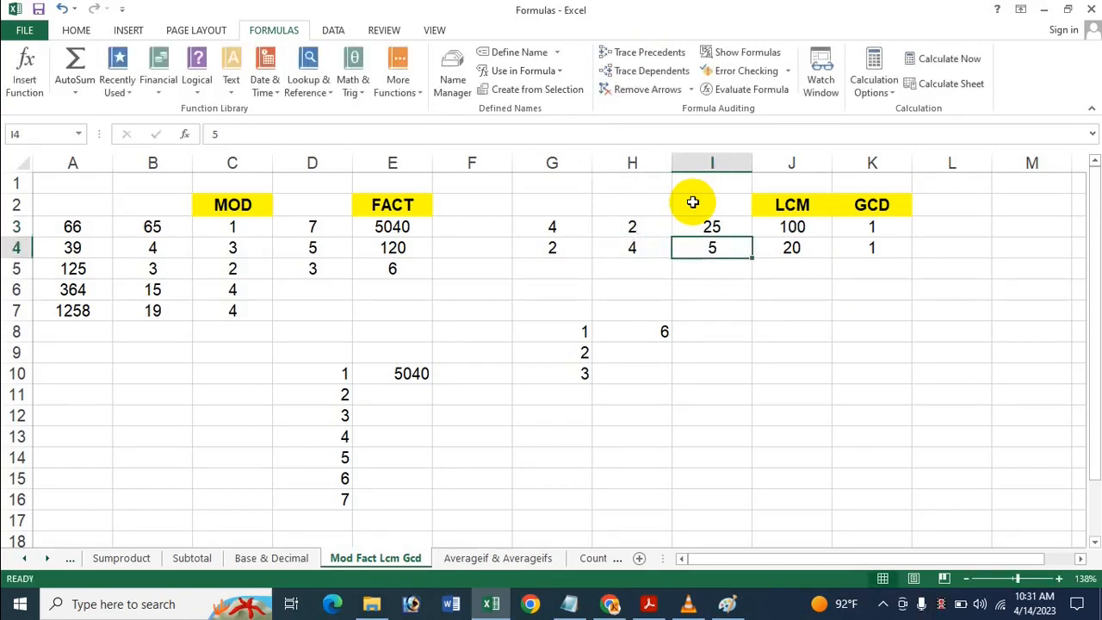
key("Up")
type("3")
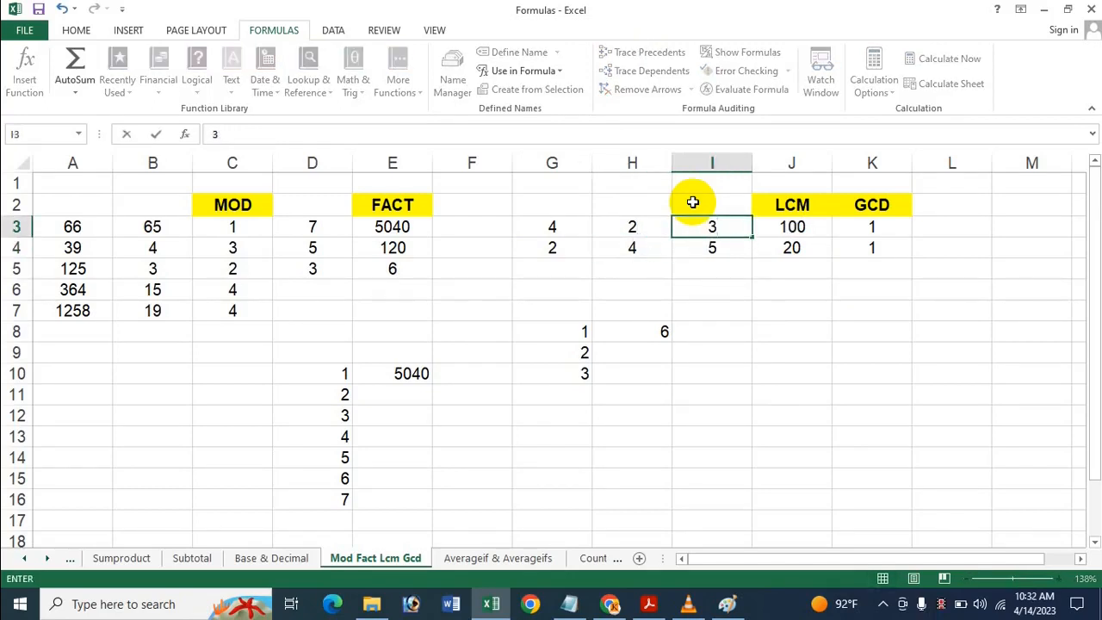
key("BackSpace")
type("5")
key("Return")
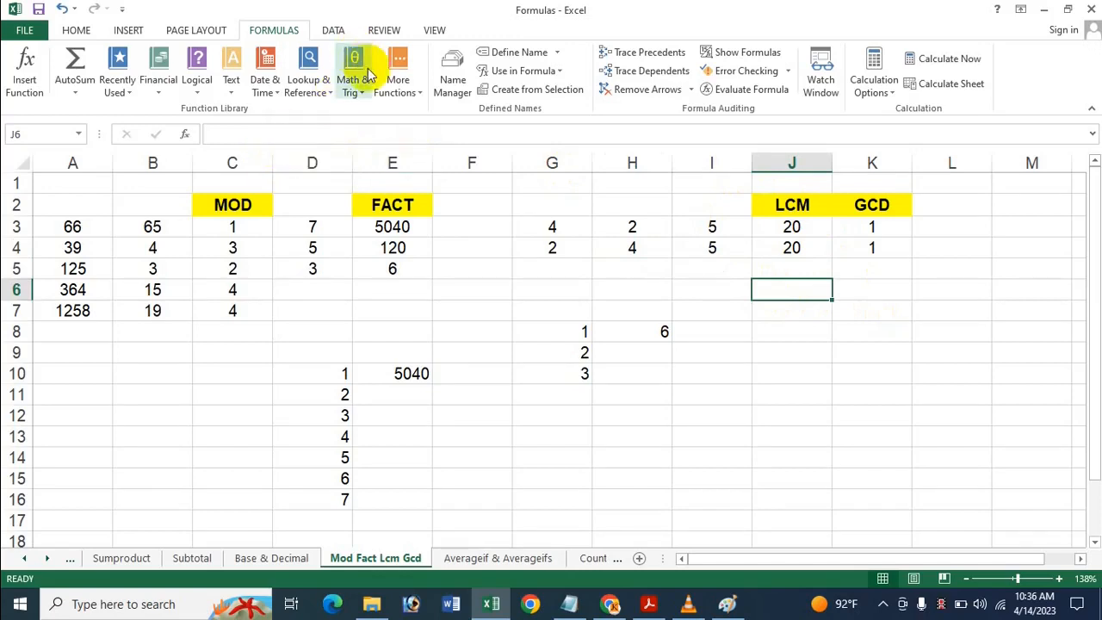
Step: Calculate the least common multiple of G3, H3 and I3 in cell J6 by inserting LCM from the Math & Trig functions
left_click(312, 79)
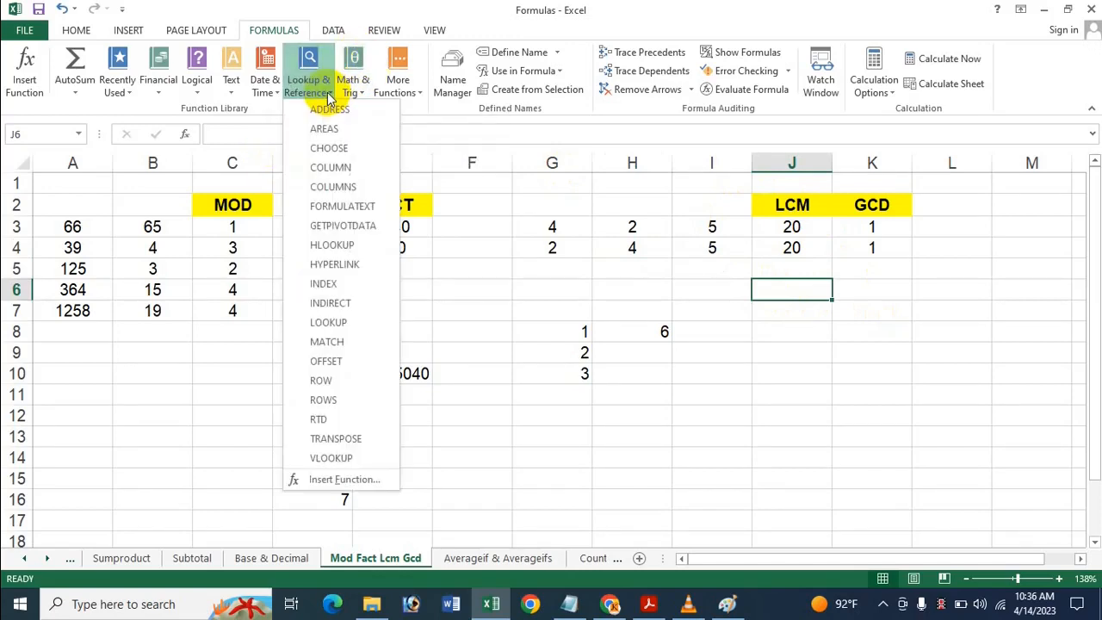
left_click(350, 96)
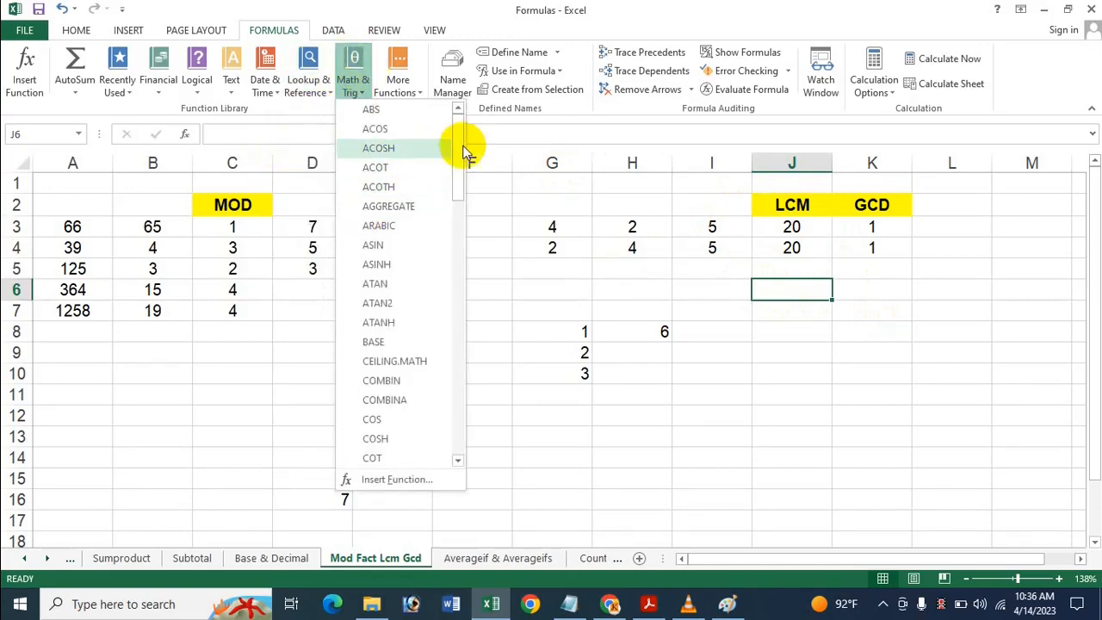
left_click_drag(460, 147, 452, 305)
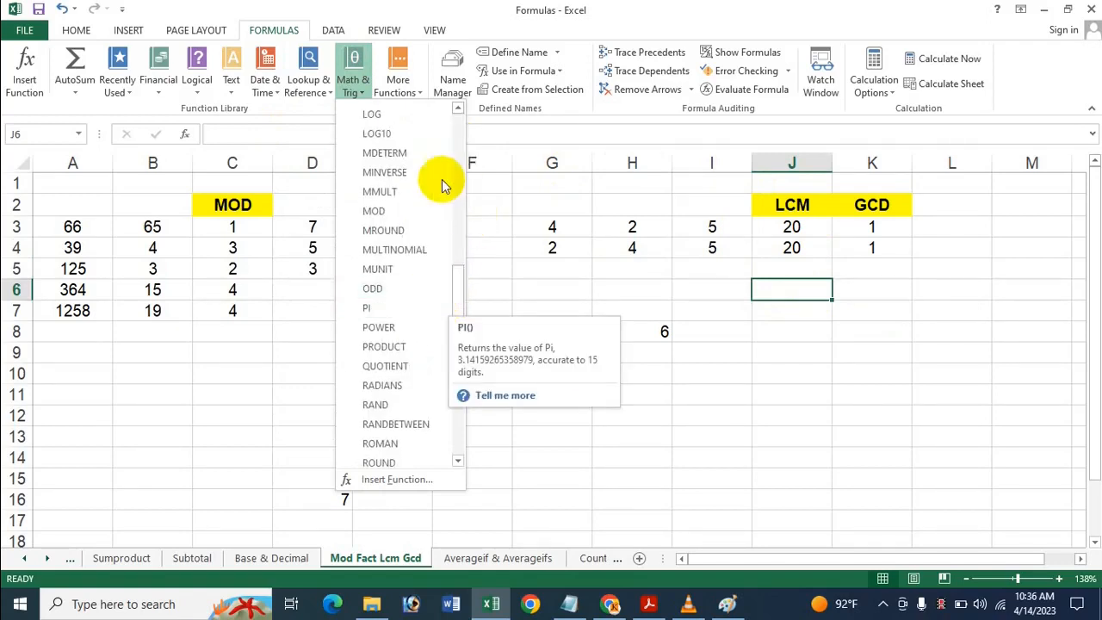
left_click_drag(460, 315, 462, 308)
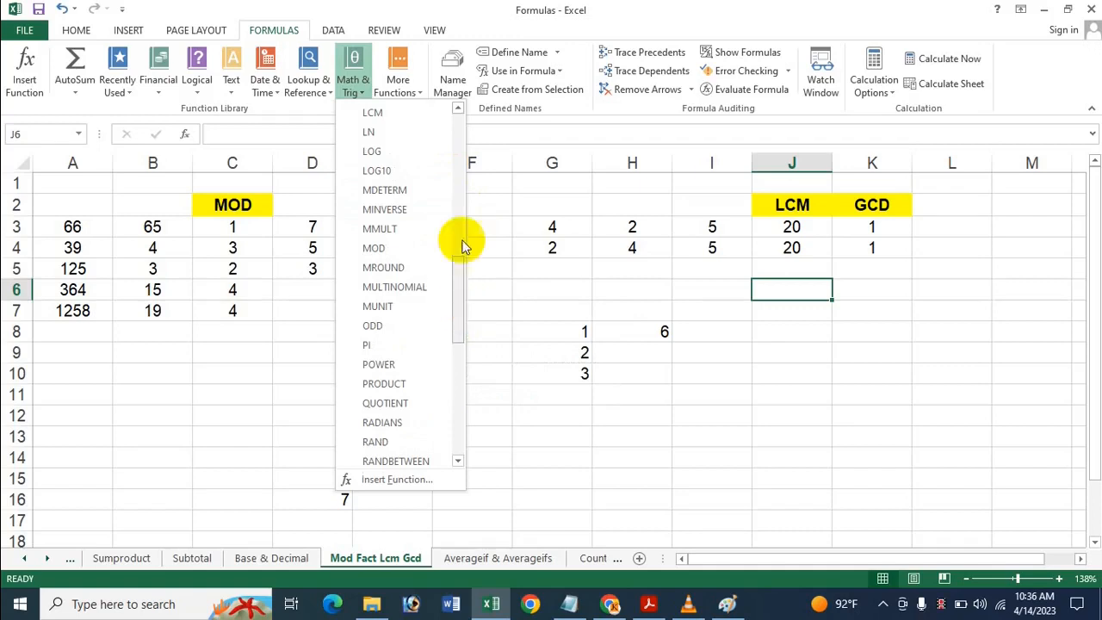
left_click(372, 113)
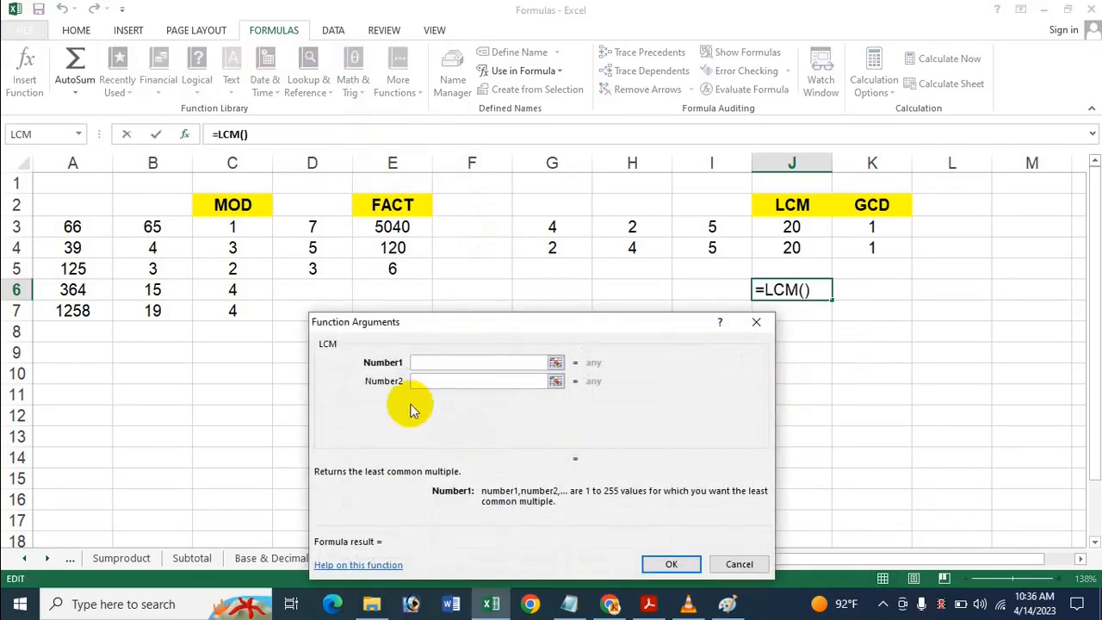
left_click(554, 226)
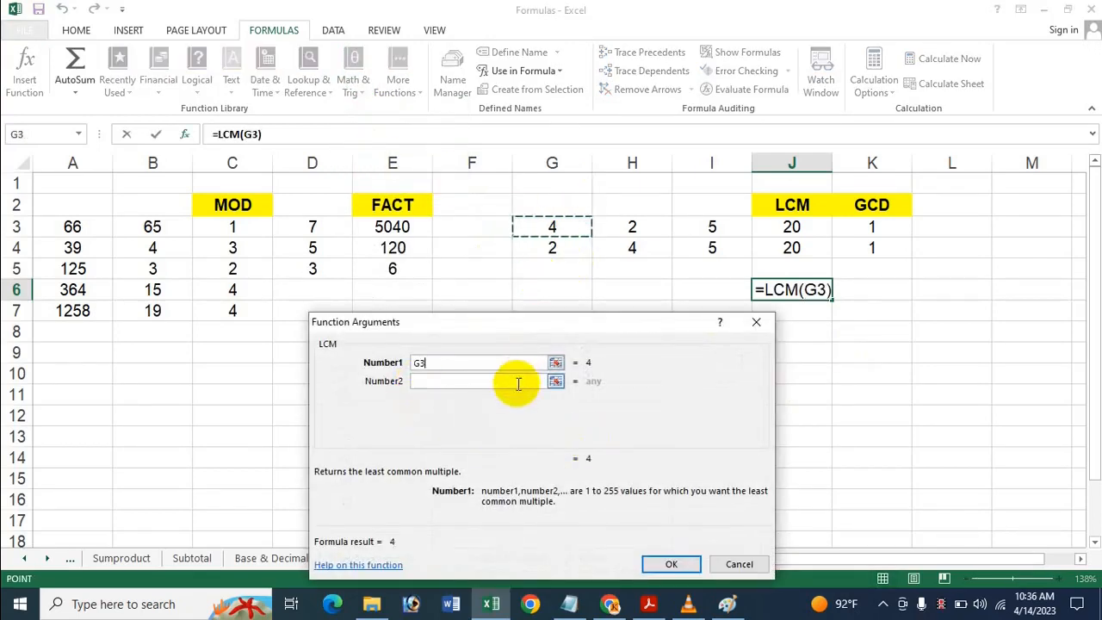
left_click(518, 383)
left_click(632, 226)
left_click(534, 398)
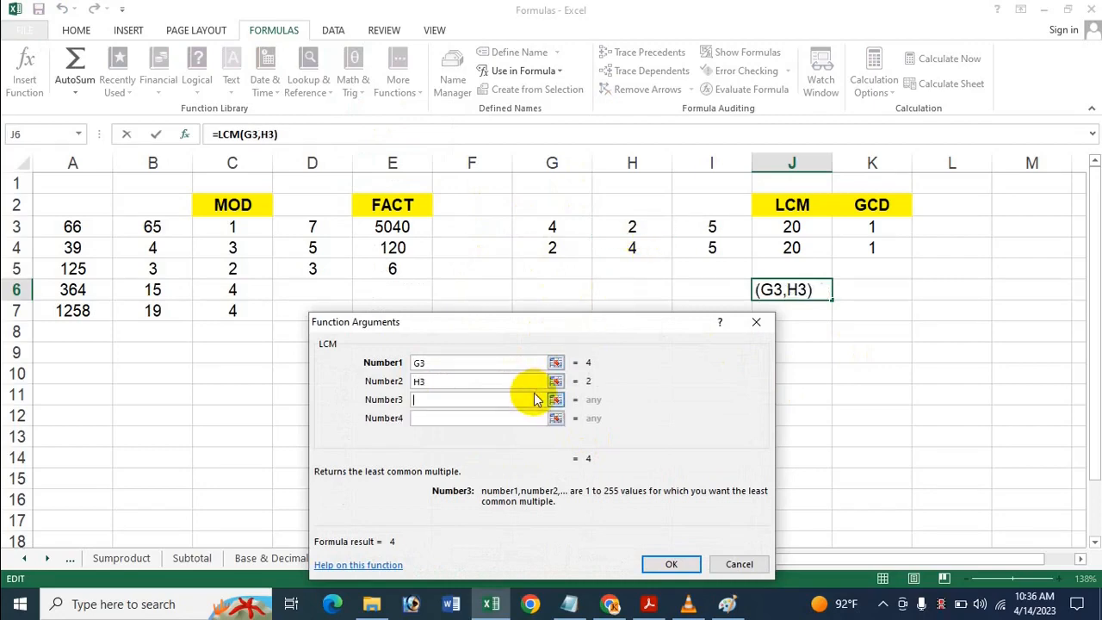
left_click(725, 221)
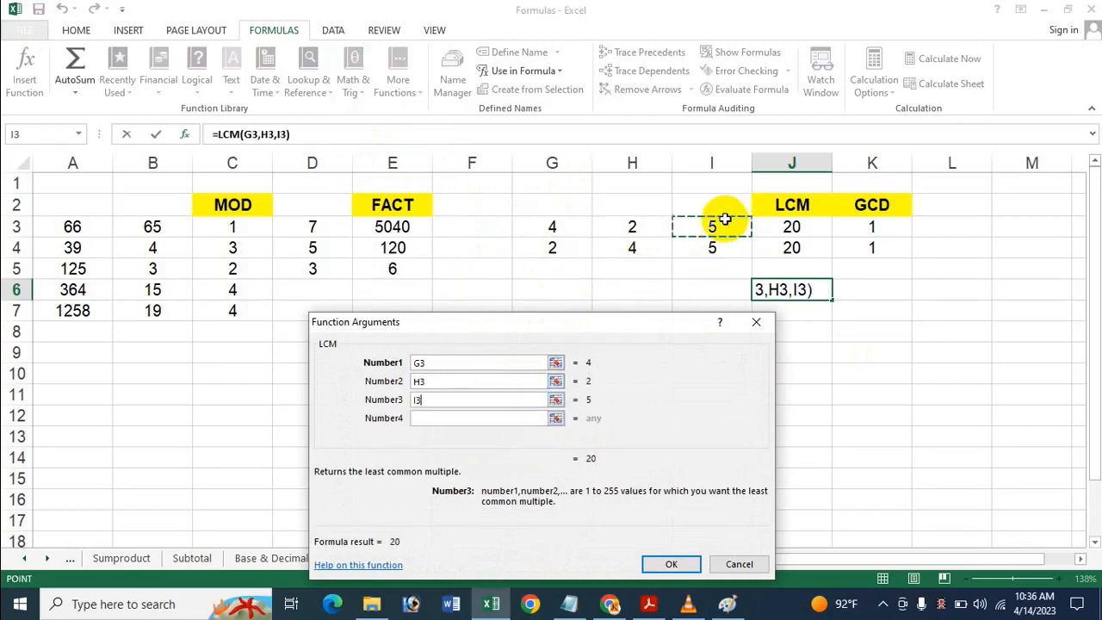
key("Return")
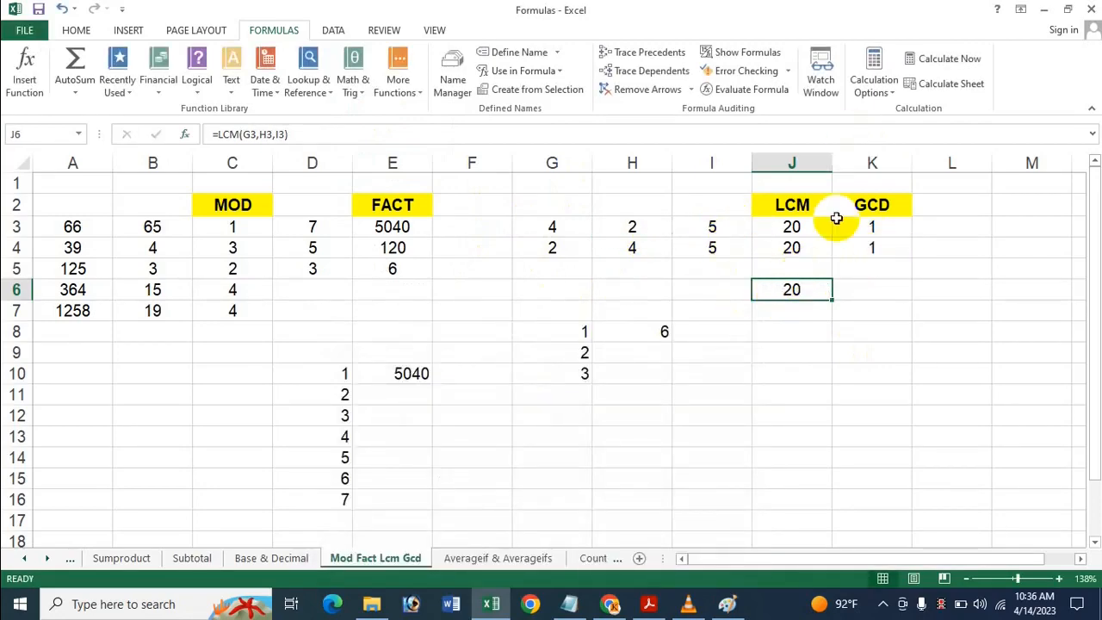
Step: Try the GCD function in cell K6 with the numbers 5, 65, 65, 54654 and 654654, and clear the cell
left_click(875, 308)
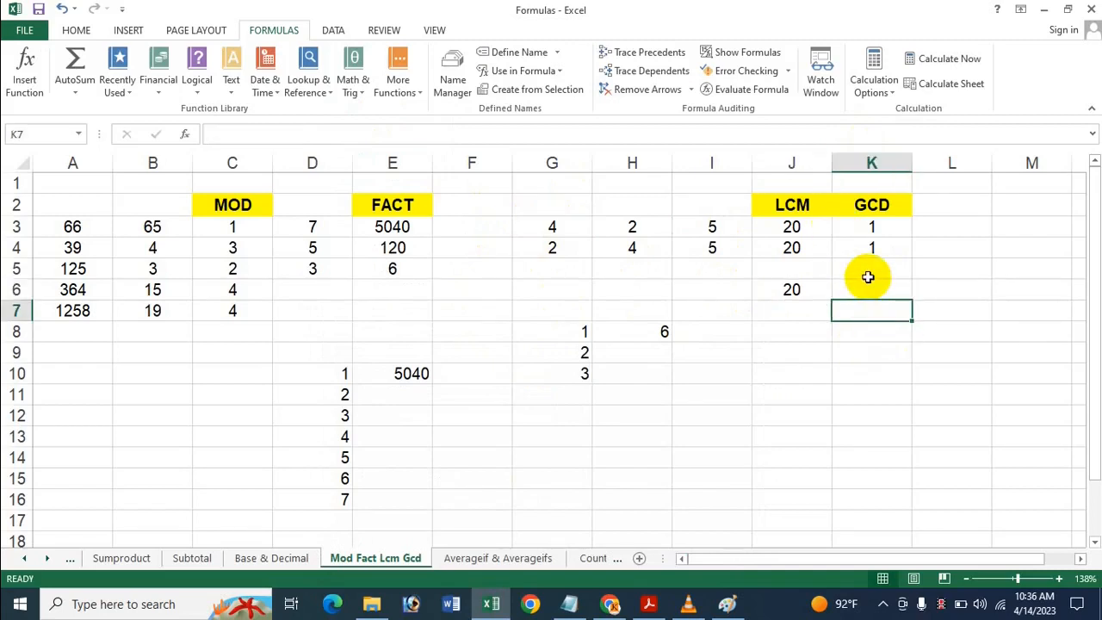
left_click(869, 289)
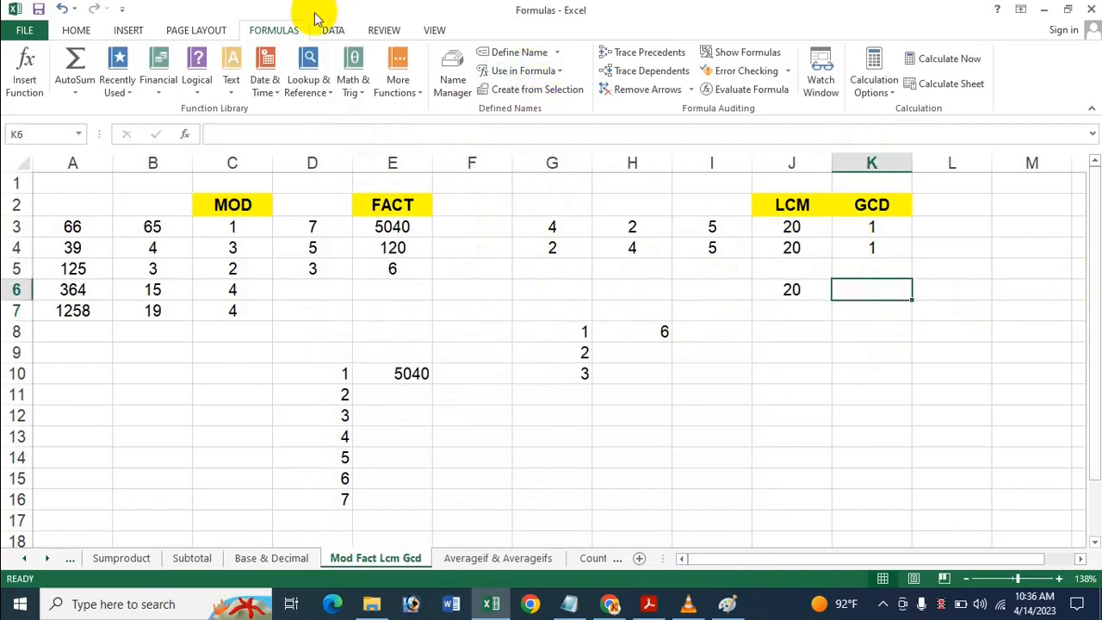
left_click(353, 84)
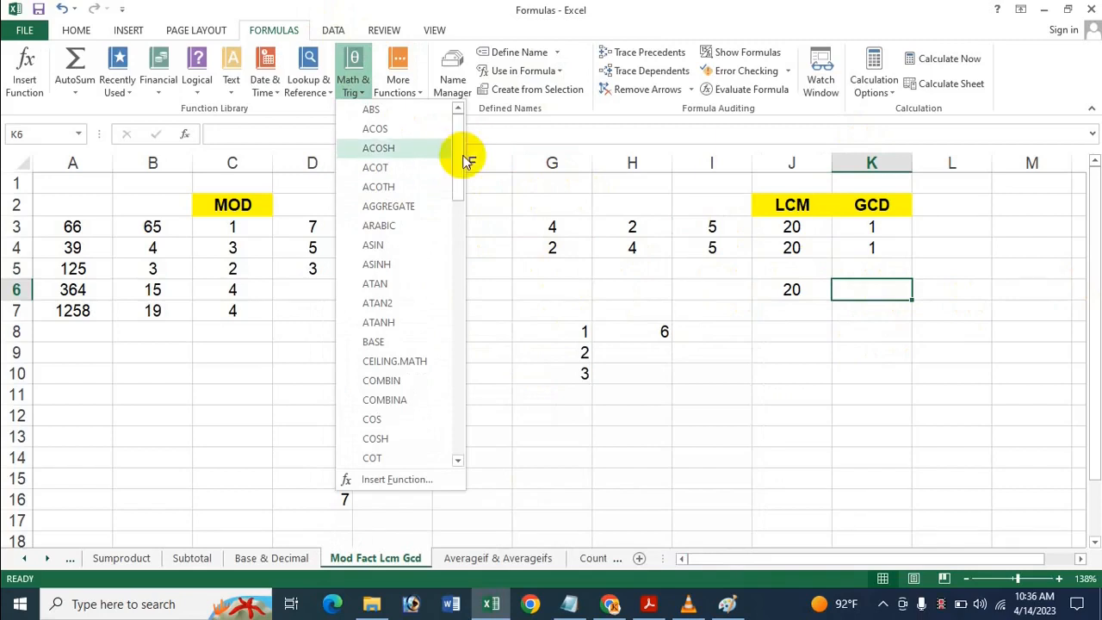
left_click_drag(457, 155, 413, 278)
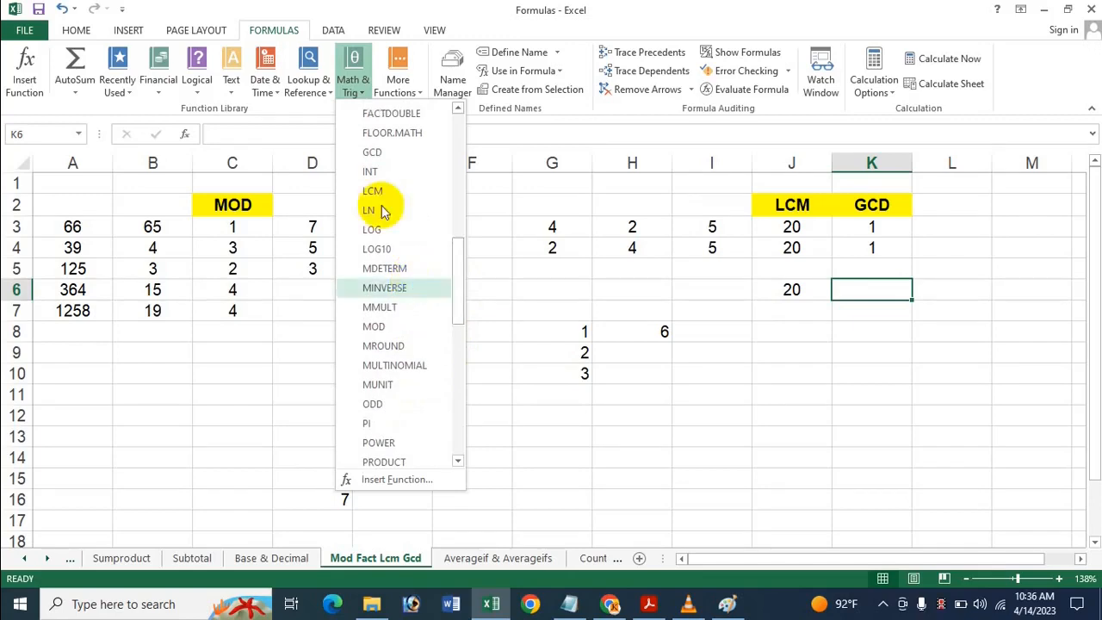
left_click(371, 151)
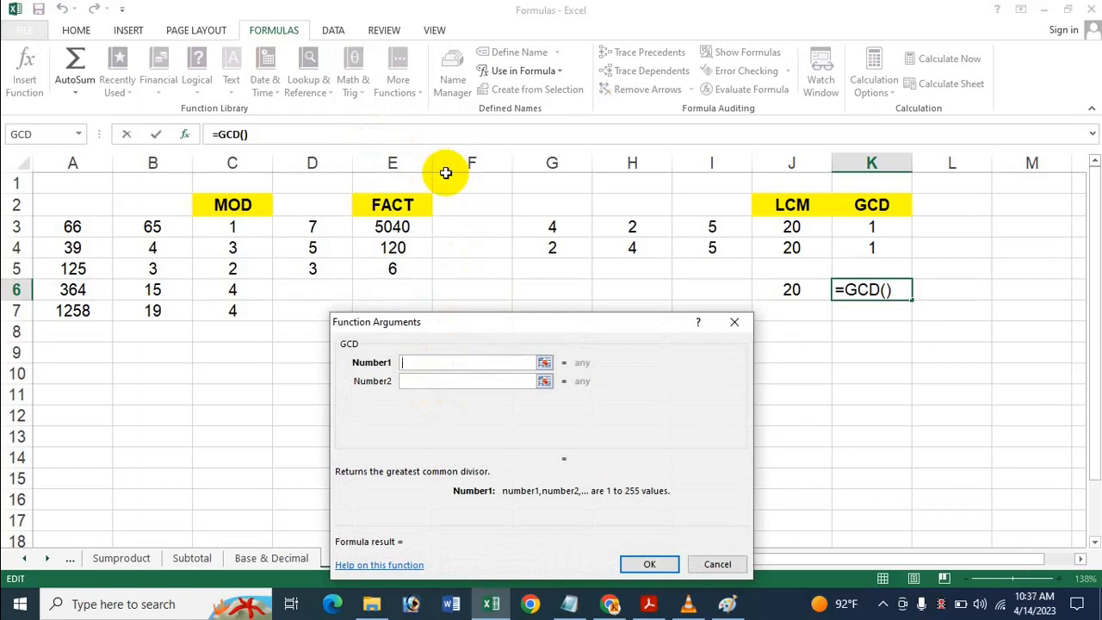
left_click(429, 381)
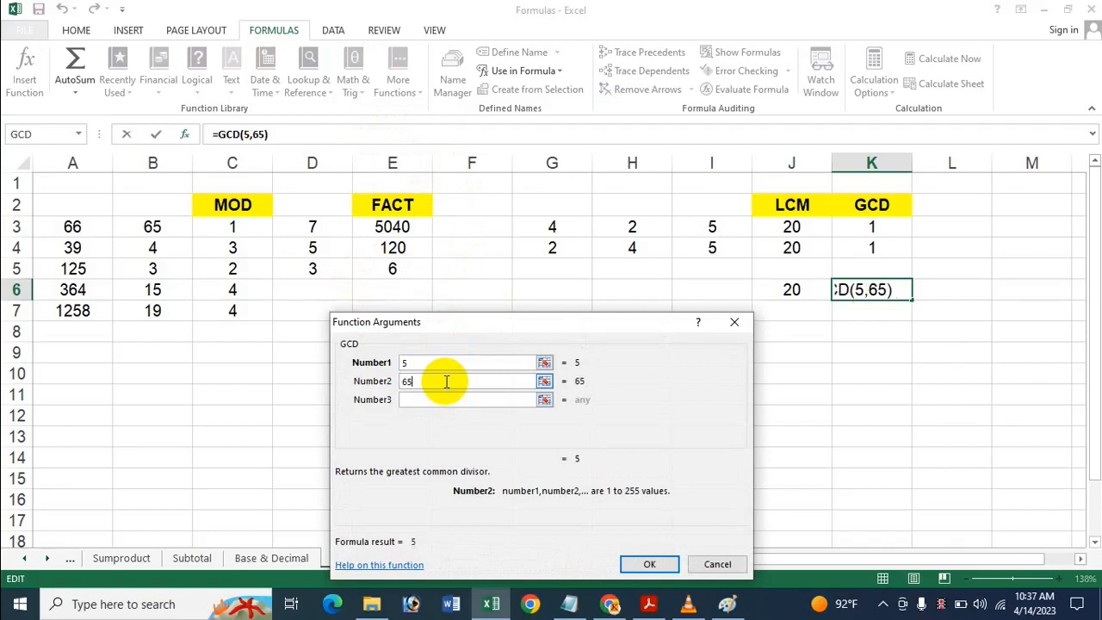
key("Tab")
key("Tab")
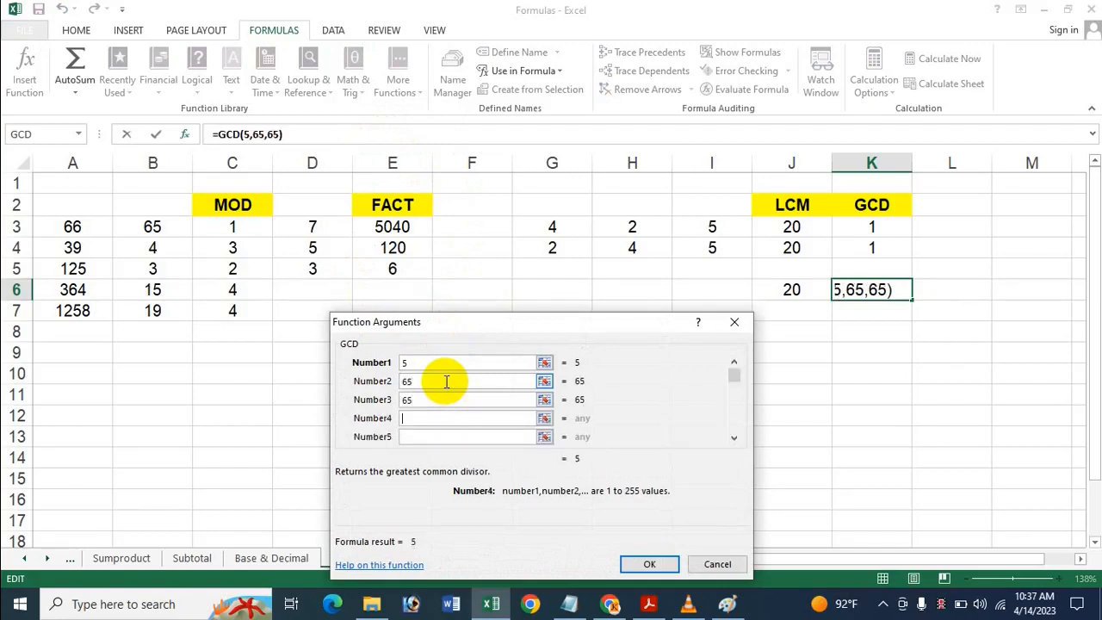
key("Tab")
type("654654")
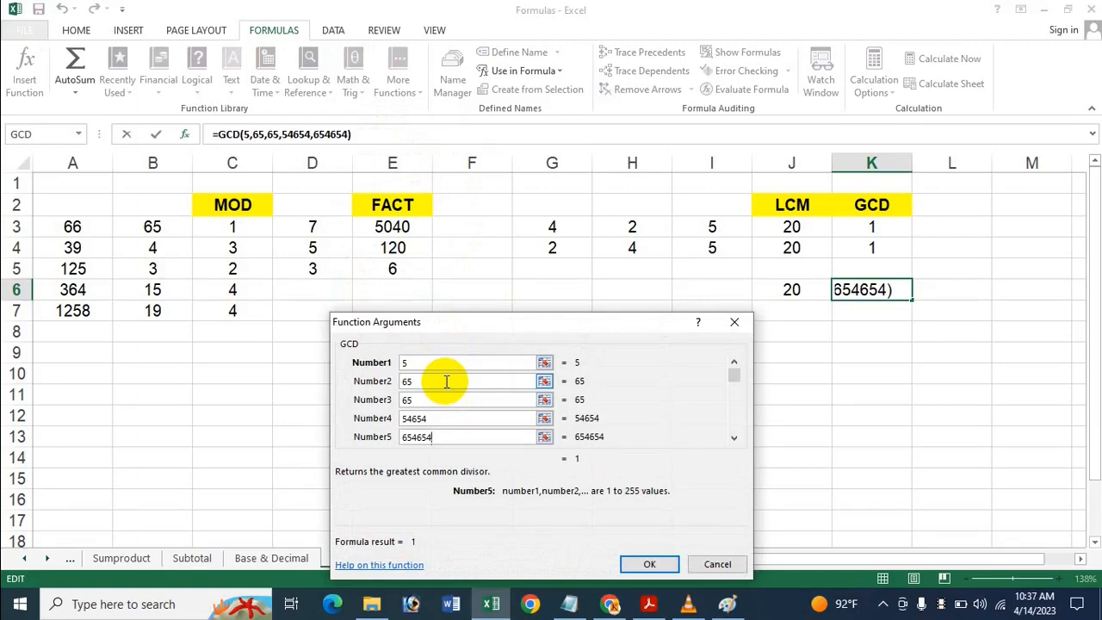
key("Return")
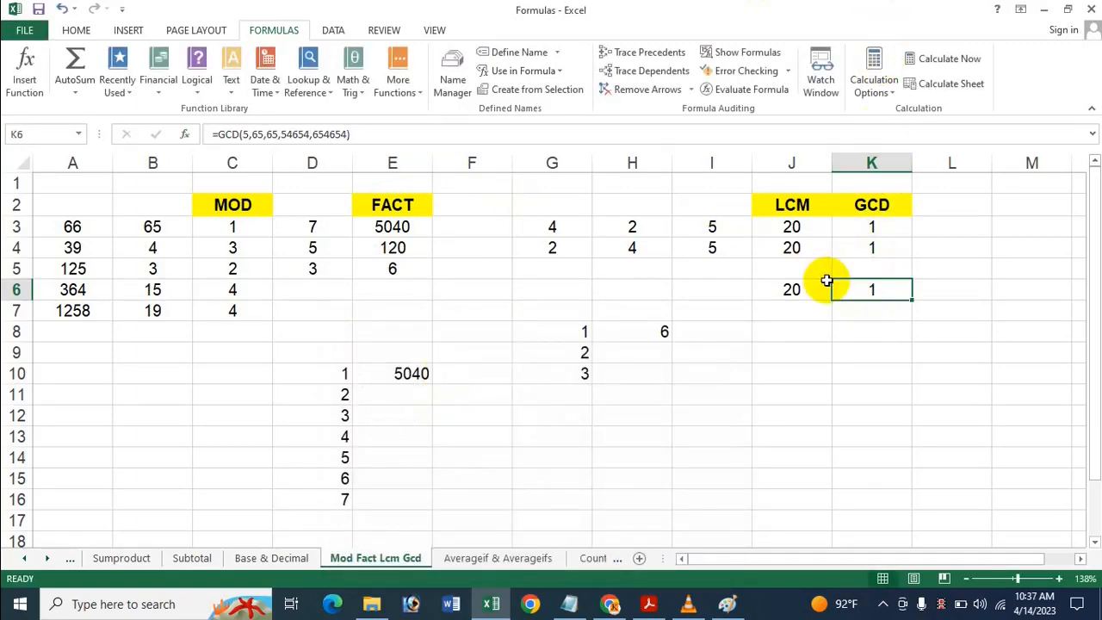
key("Delete")
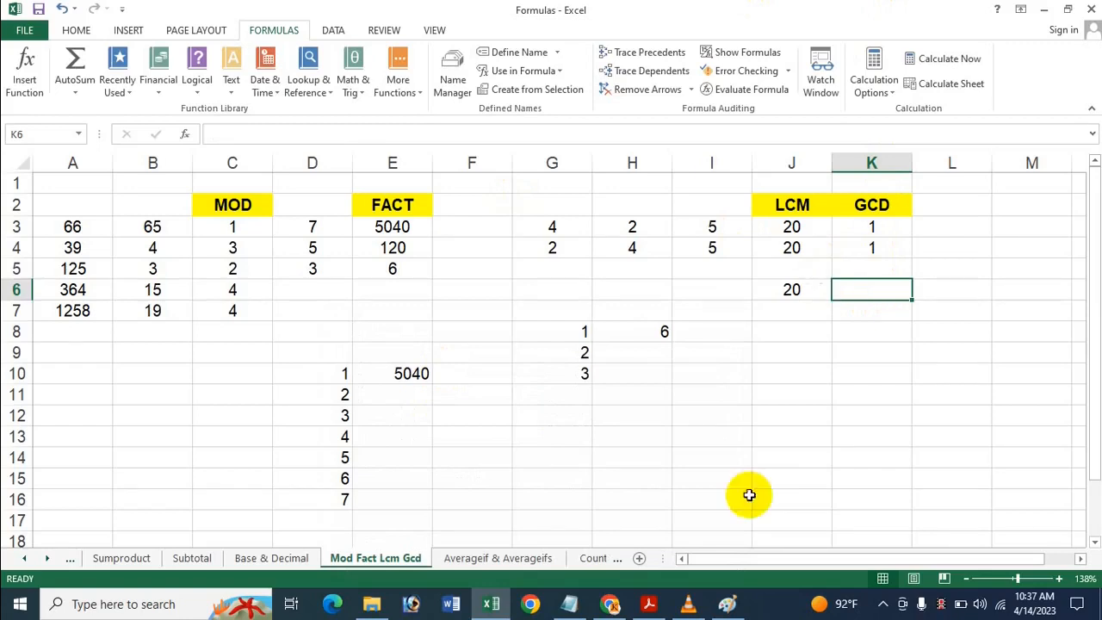
Step: Calculate the greatest common divisor of G3, H3 and I3 in cell K6 by inserting GCD from the Math & Trig functions
mouse_move(693, 607)
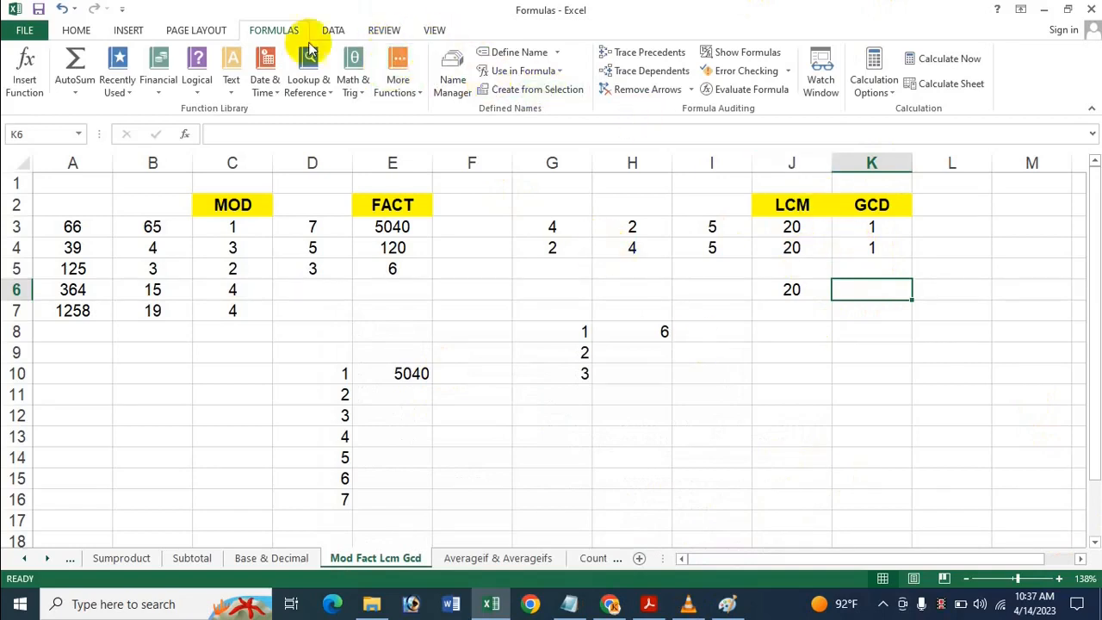
left_click(368, 91)
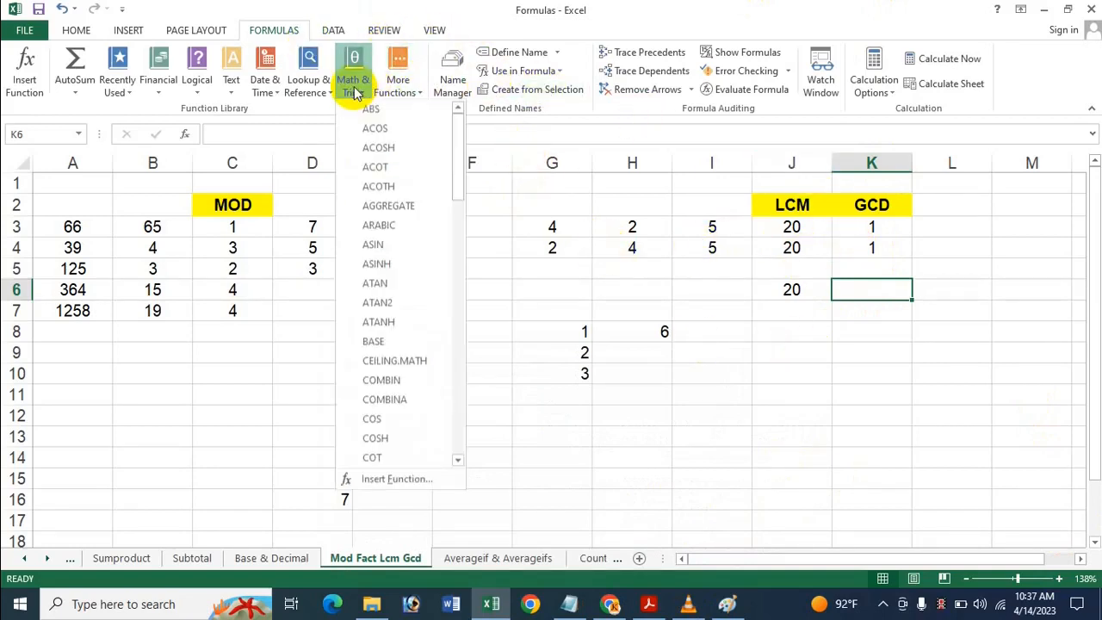
left_click_drag(459, 126, 424, 257)
scroll(423, 257, "down", 8)
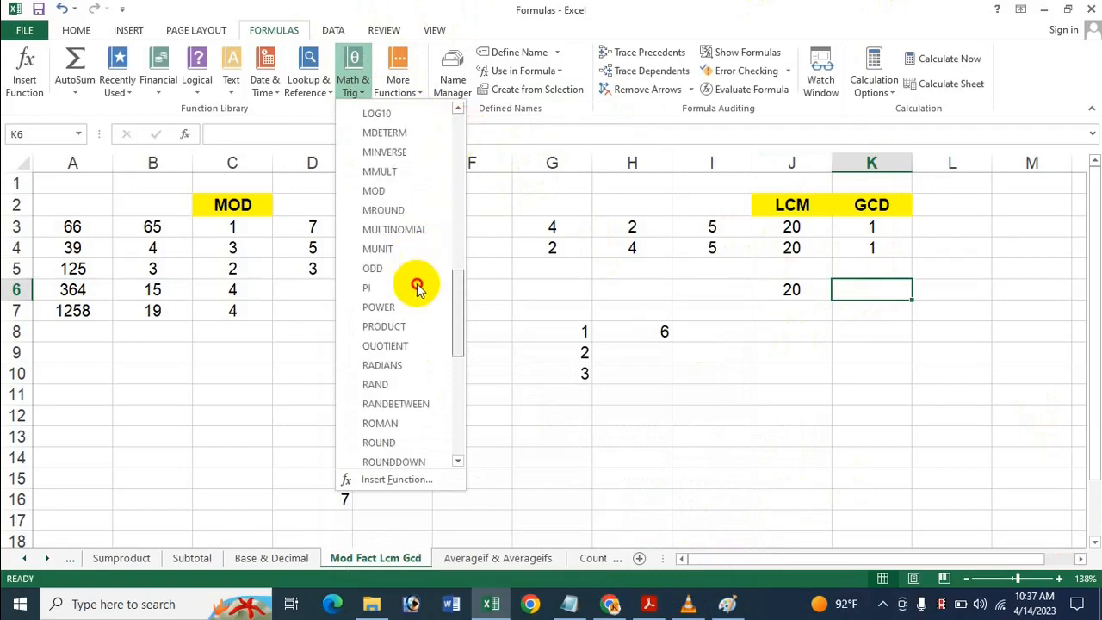
left_click_drag(442, 310, 487, 239)
left_click(383, 215)
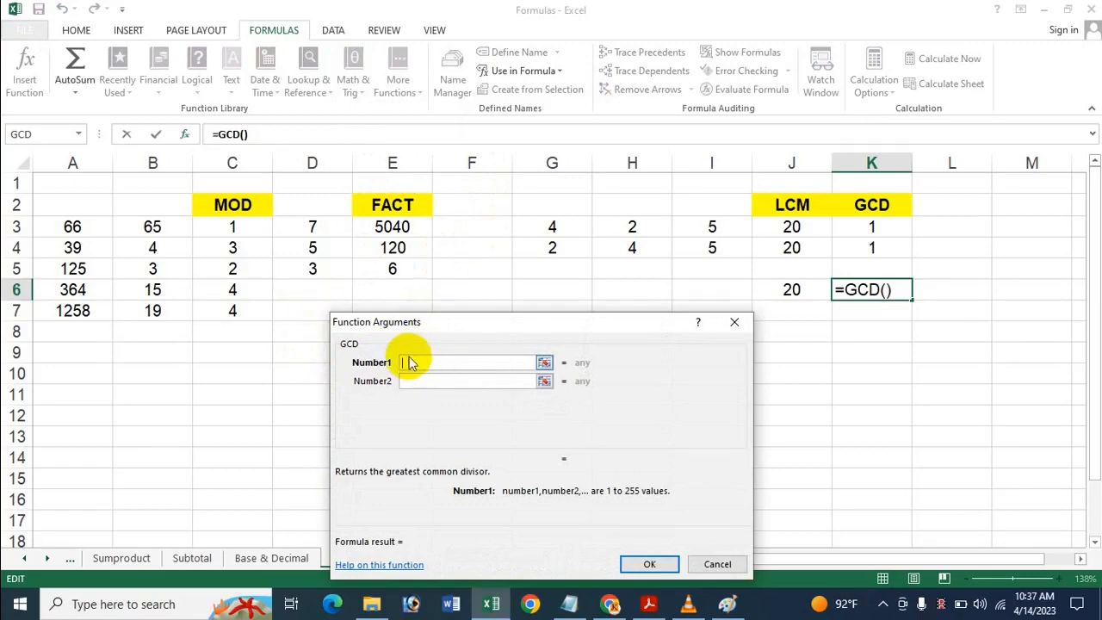
left_click(564, 226)
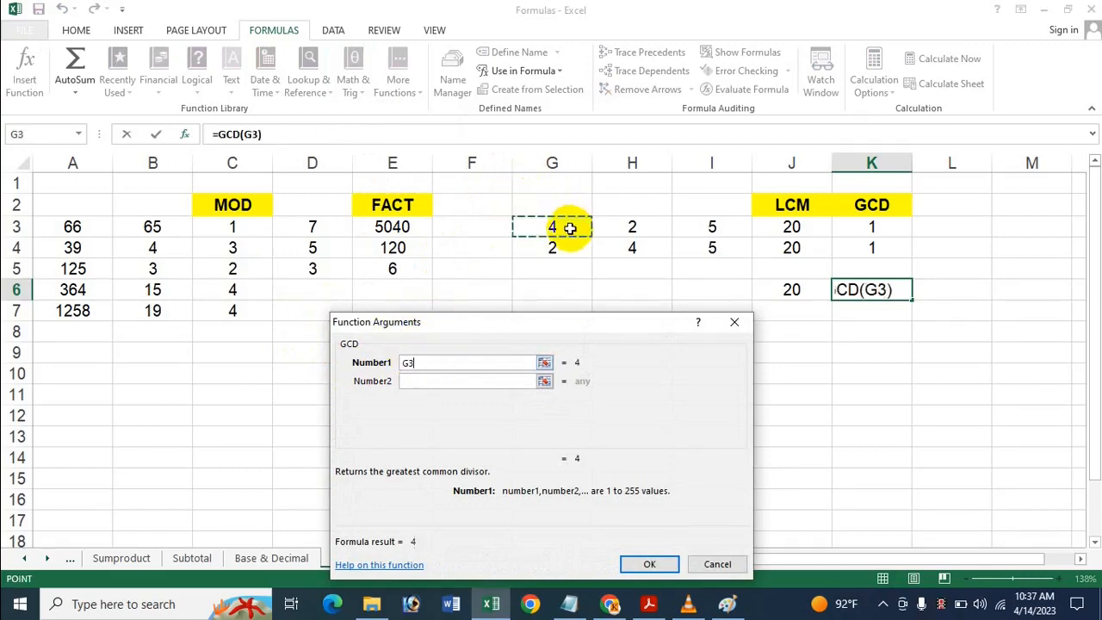
left_click(471, 383)
left_click(638, 227)
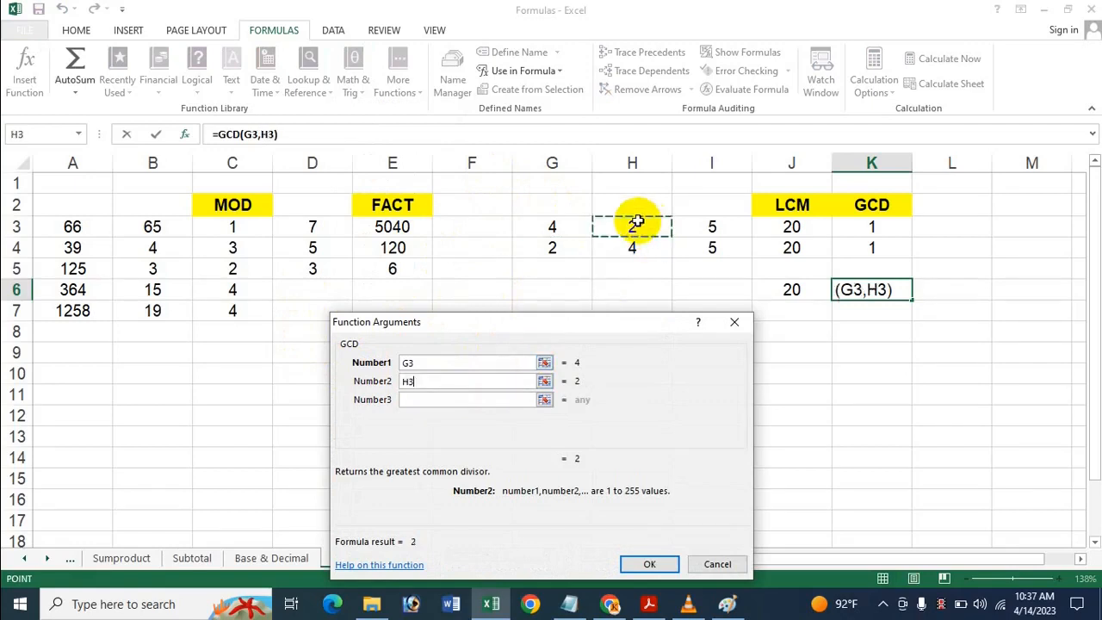
left_click(505, 401)
left_click(729, 231)
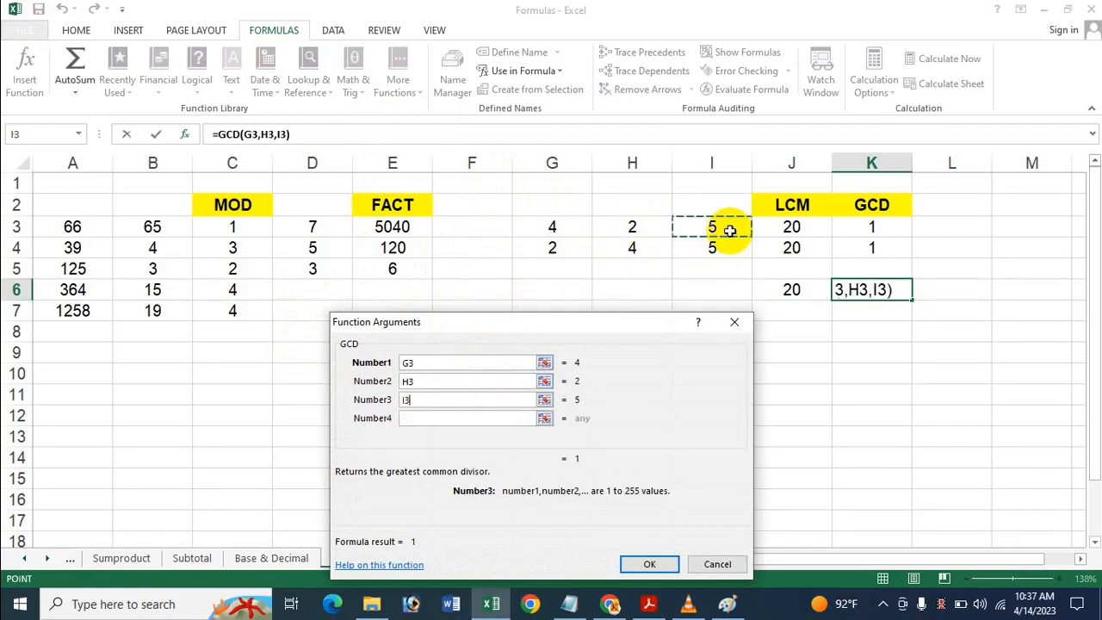
key("Return")
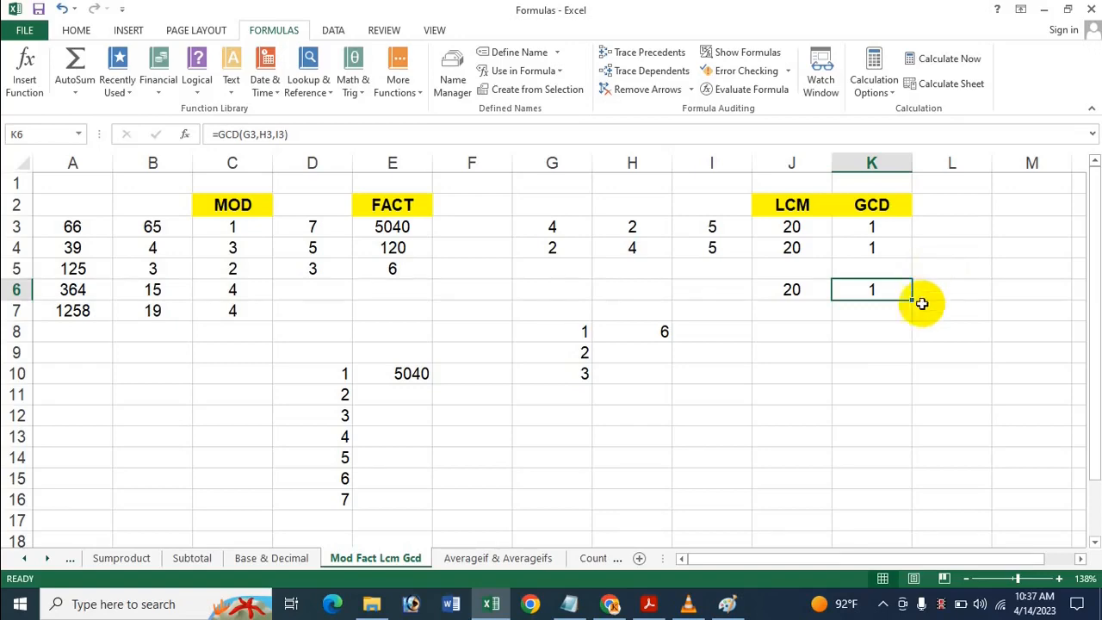
Step: Switch to Adobe Acrobat to show the PDF title page about the MOD, FACT, LCM and GCD functions
left_click(650, 604)
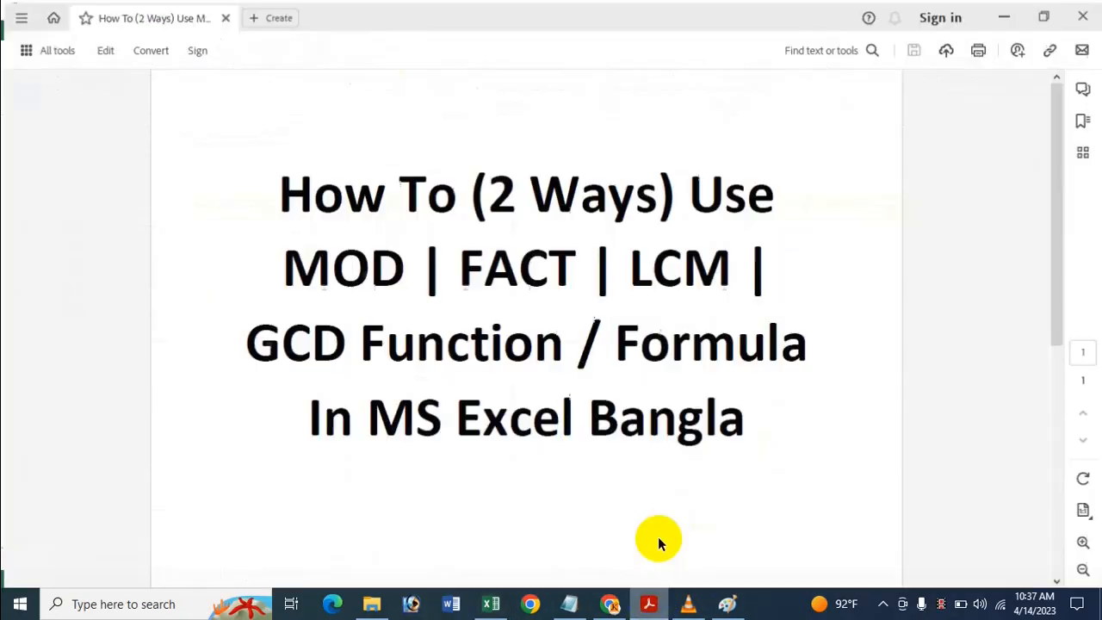